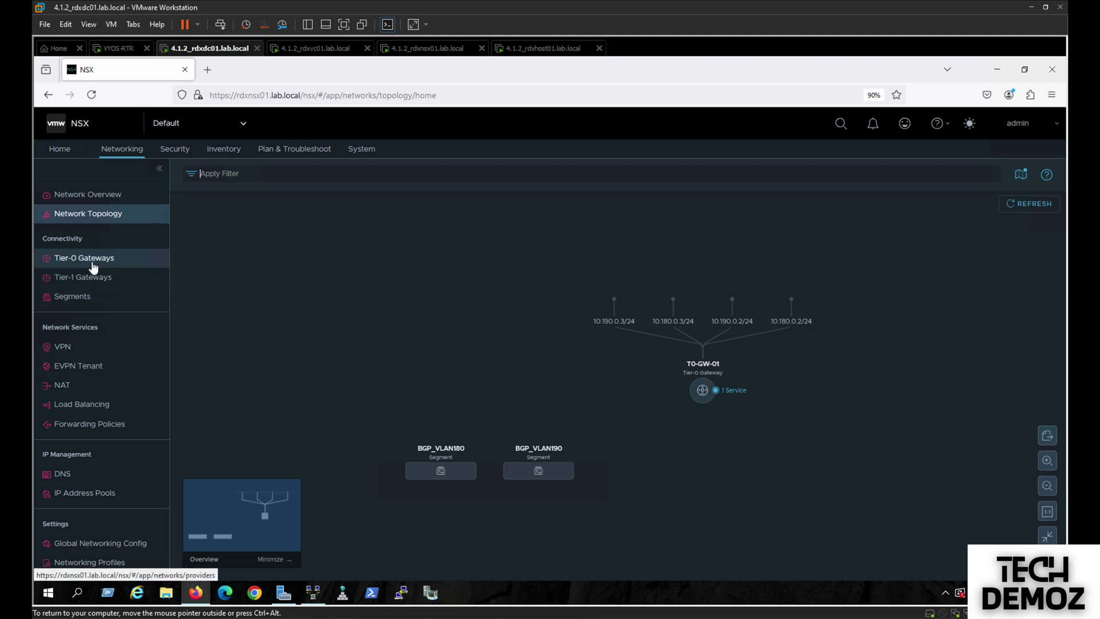
- Open the Tier-0 gateway T0-GW-01 for editing with its EVPN settings expanded
left_click(86, 258)
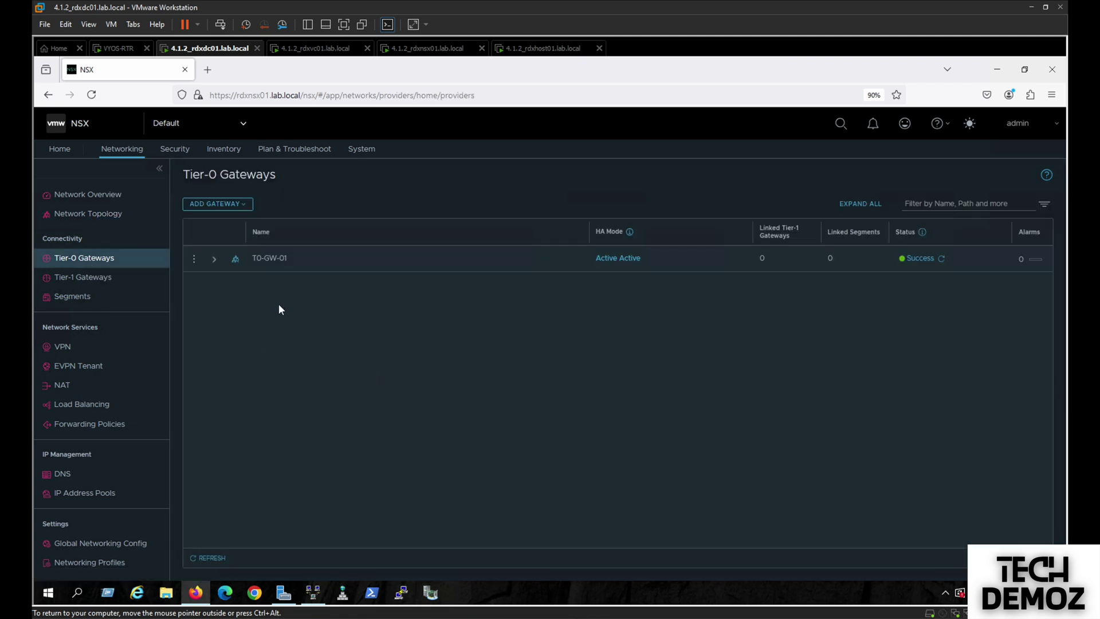
left_click(214, 259)
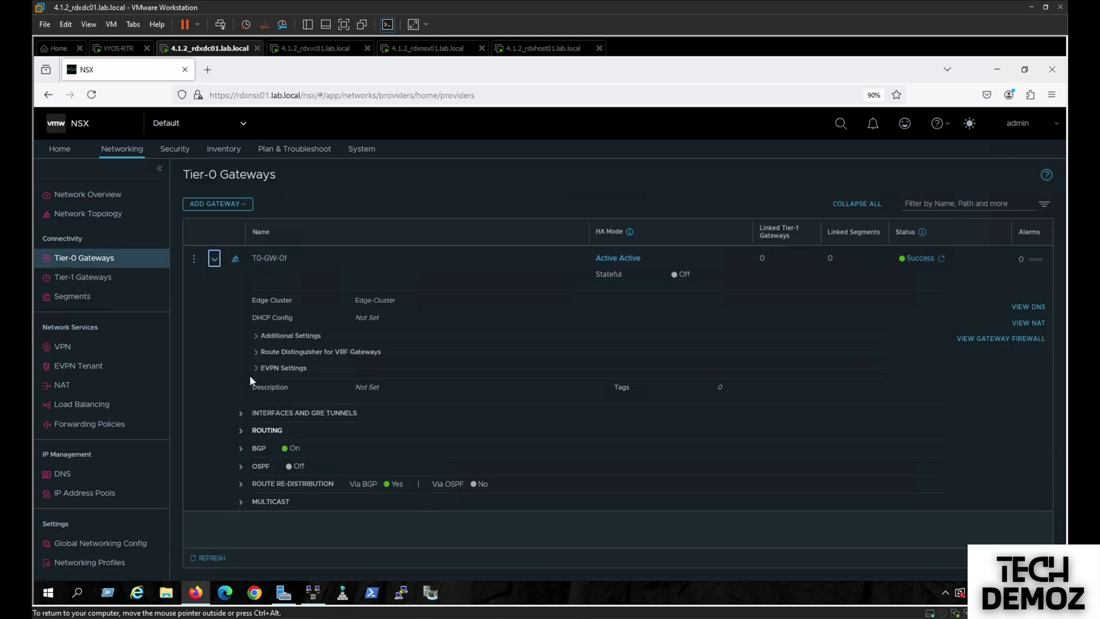
left_click(257, 370)
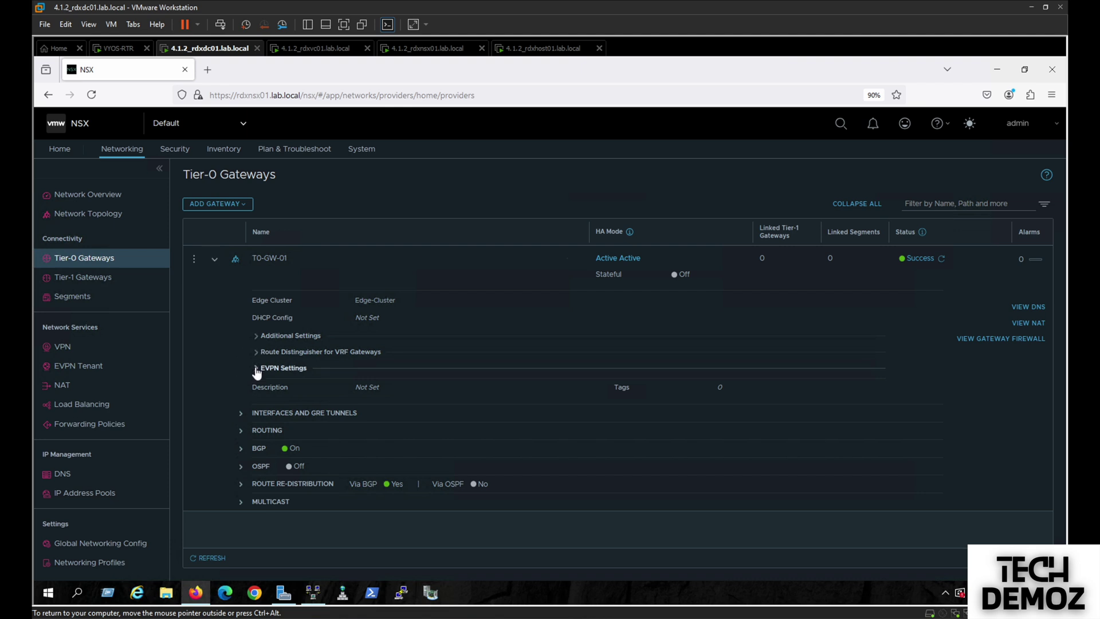
left_click(195, 259)
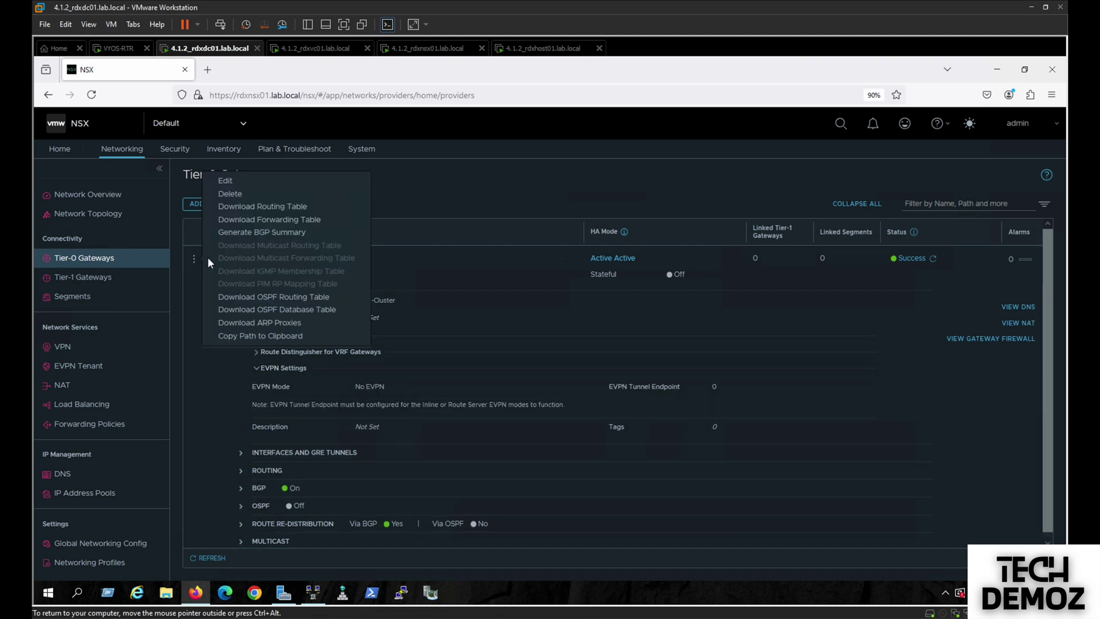
left_click(224, 181)
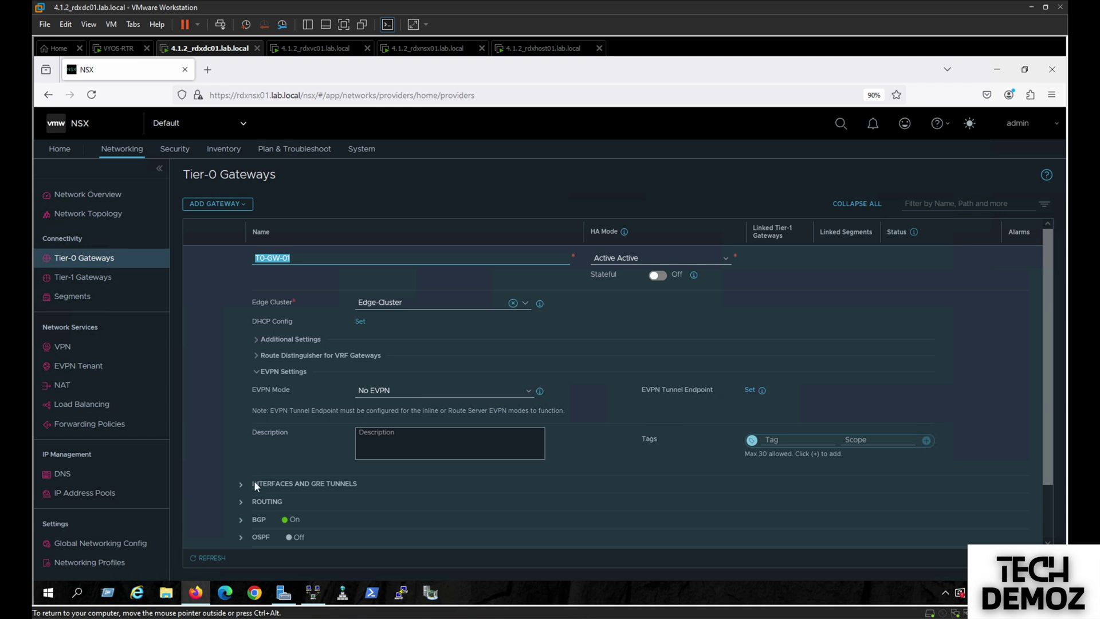
- Open the list of BGP neighbors in the BGP settings of T0-GW-01
left_click(246, 522)
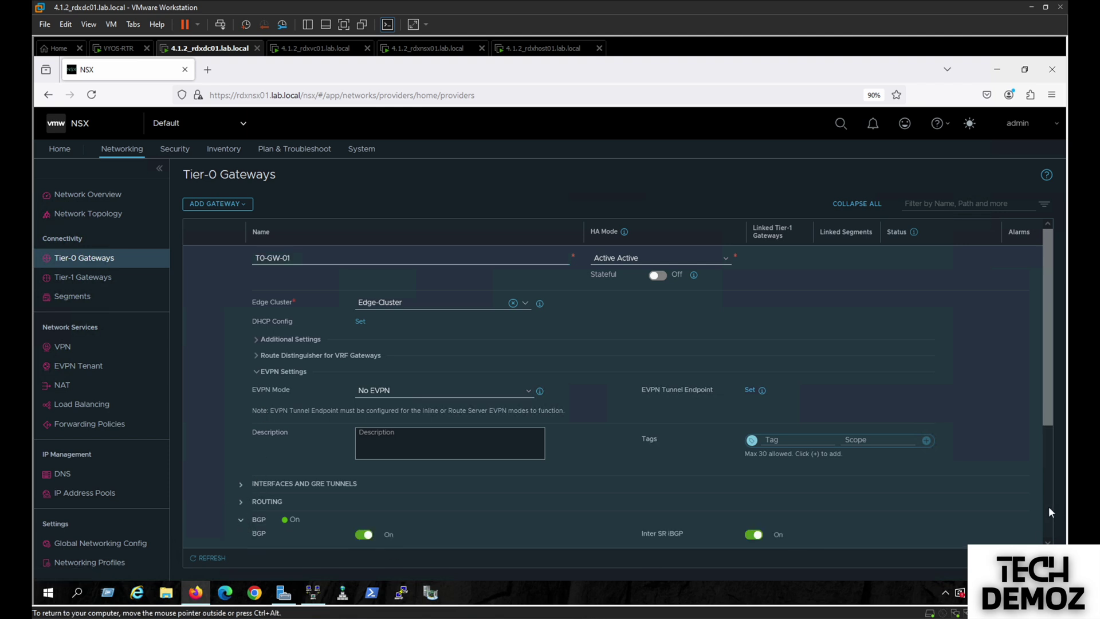
scroll(1049, 507, "down", 3)
left_click(747, 450)
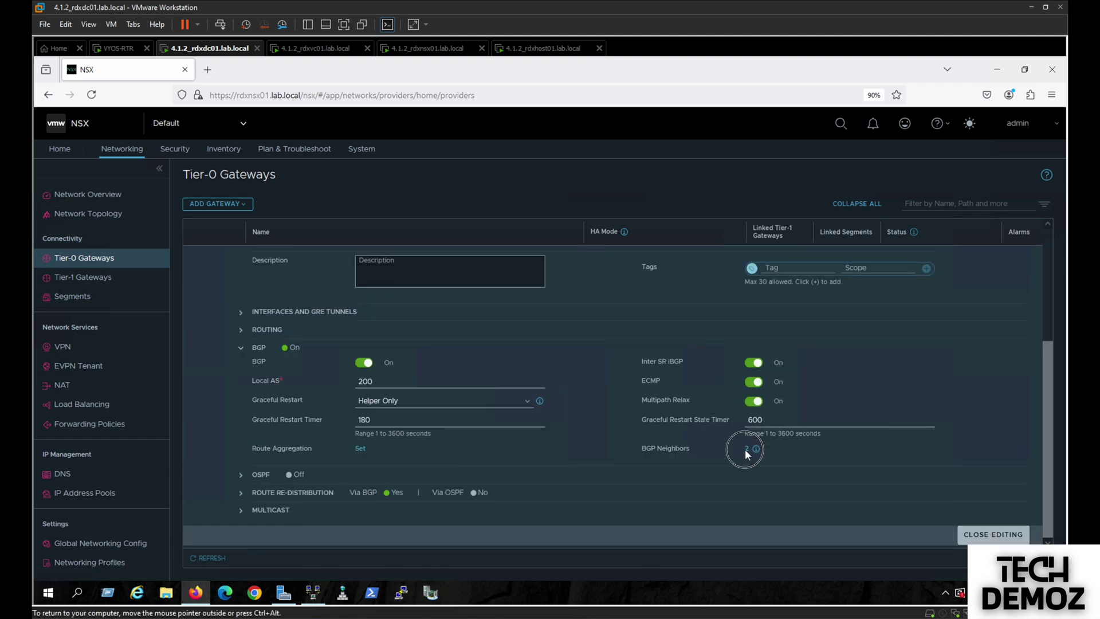
left_click(746, 450)
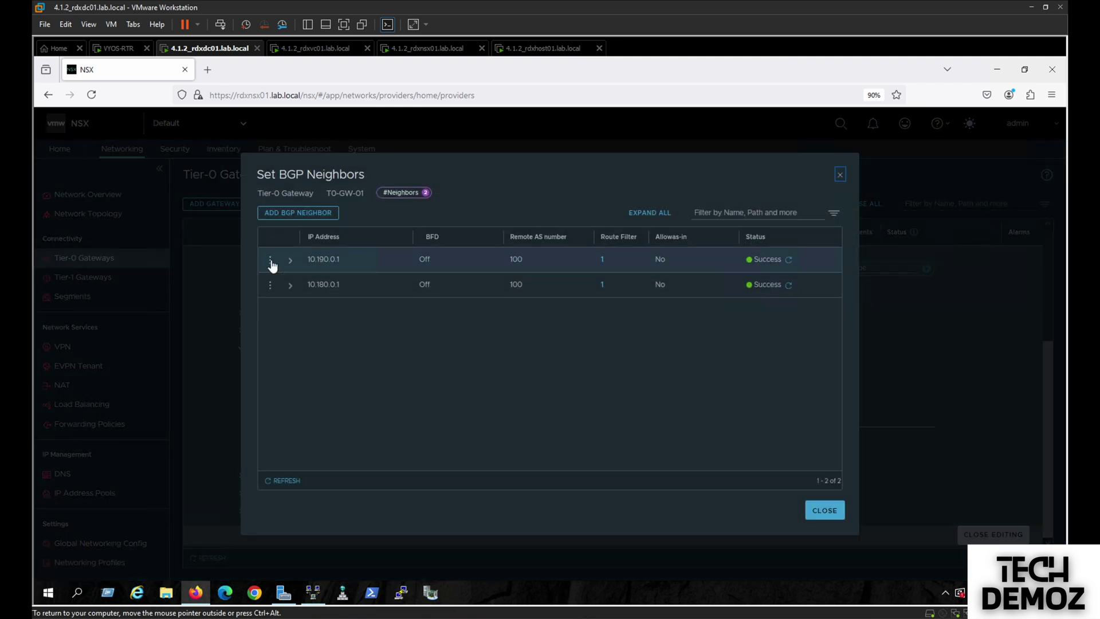
- Add an L2VPN EVPN route filter to BGP neighbor 10.190.0.1, apply it and save the neighbor
left_click(271, 262)
left_click(294, 235)
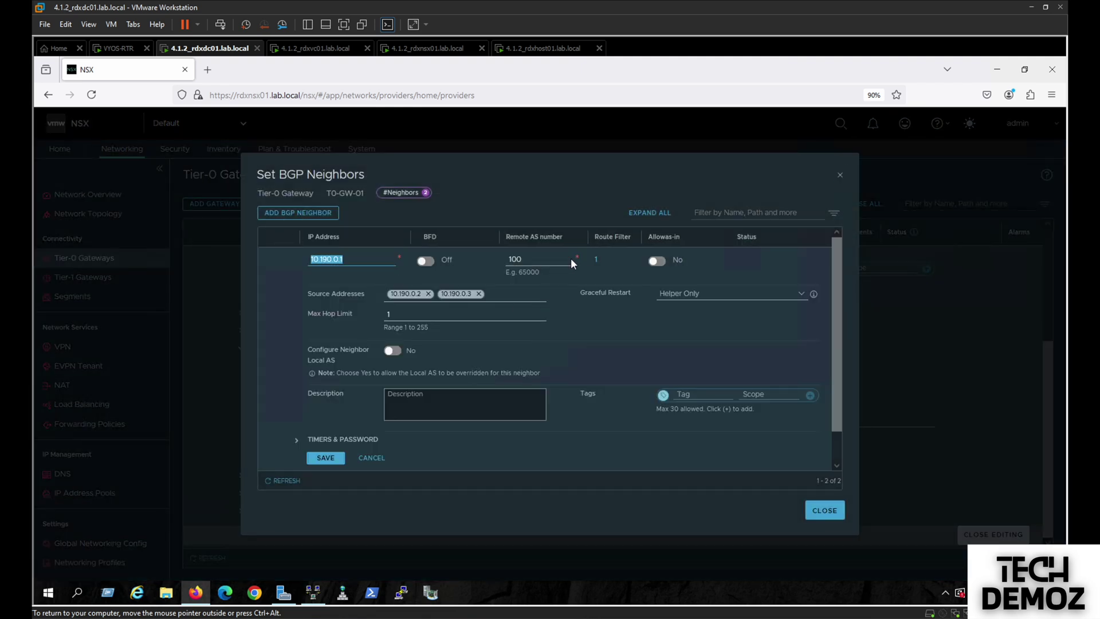
left_click(596, 261)
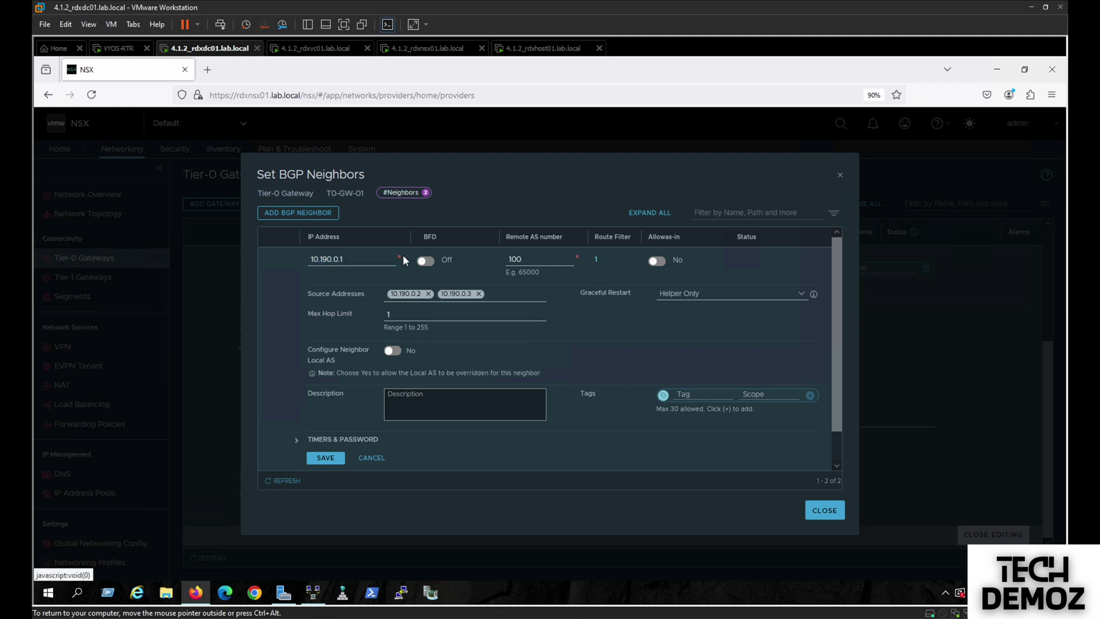
left_click(596, 260)
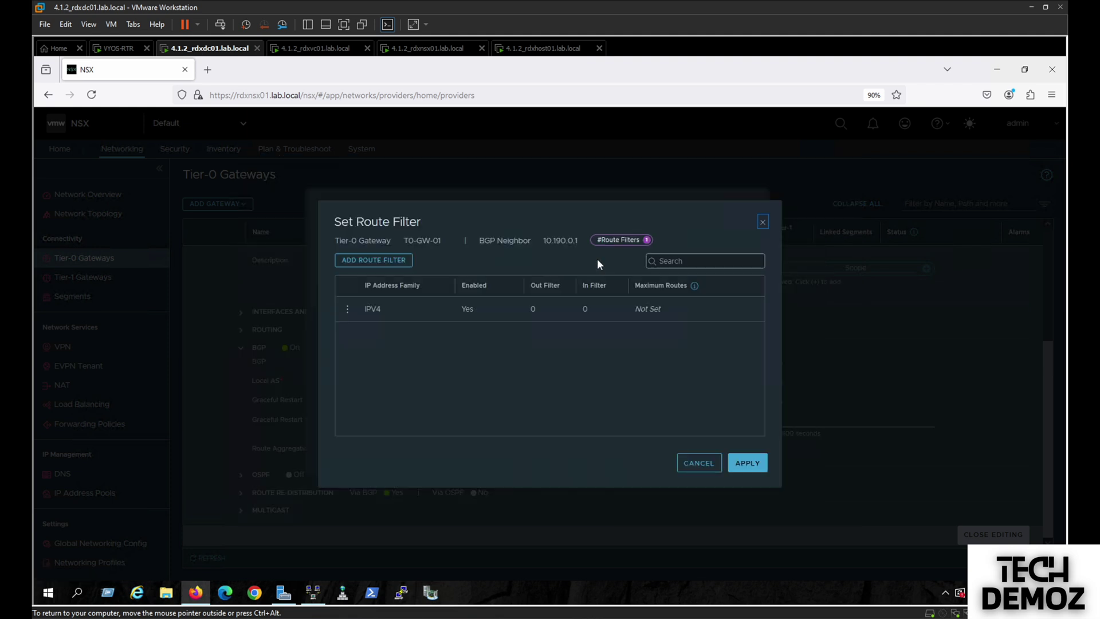
left_click(384, 261)
left_click(442, 310)
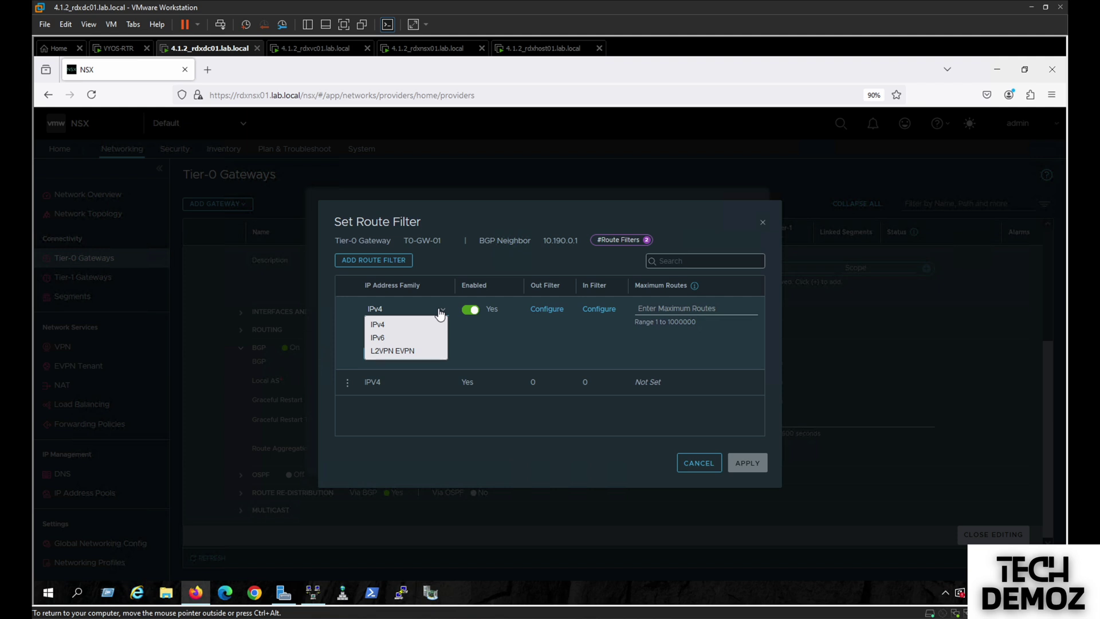
left_click(396, 351)
left_click(389, 354)
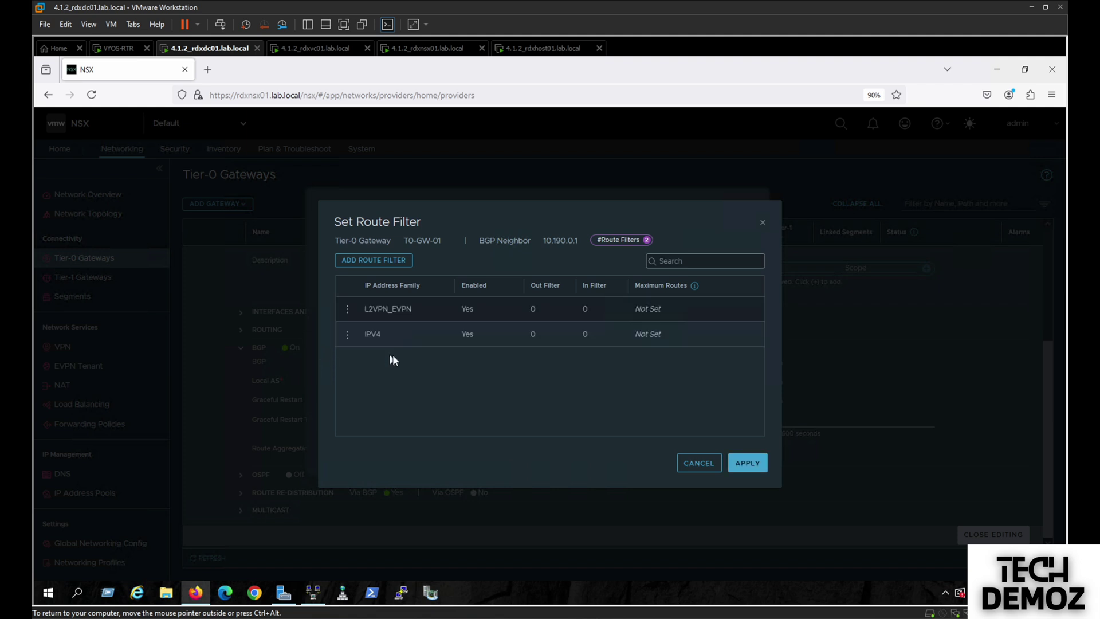
left_click(762, 464)
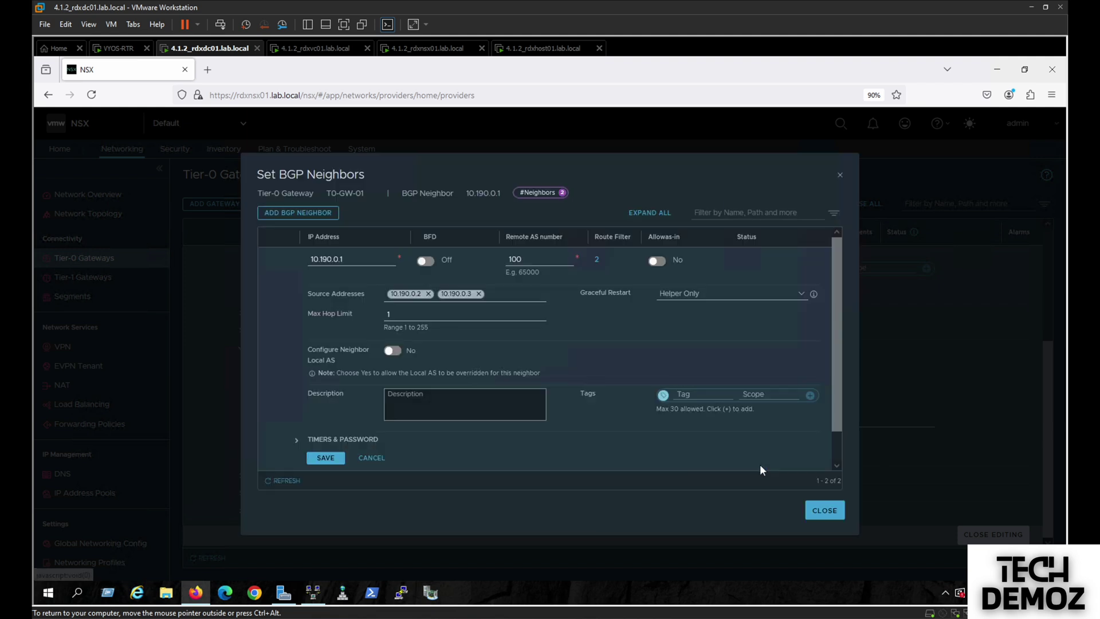
left_click(335, 460)
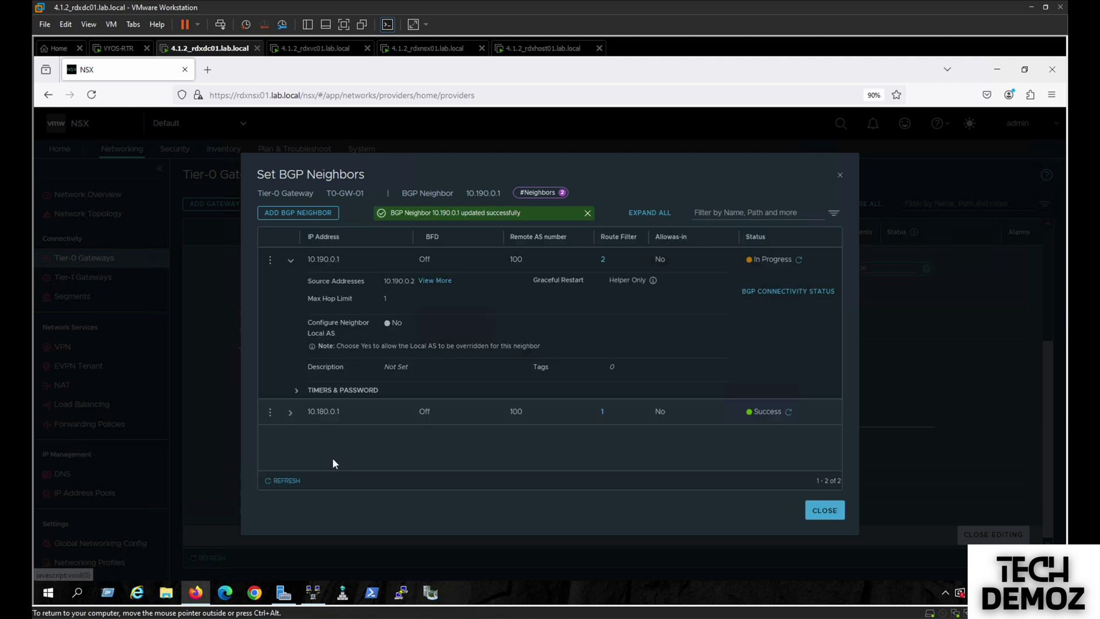
- Add an L2VPN EVPN route filter to BGP neighbor 10.180.0.1, save the neighbor and close the neighbor list
left_click(270, 413)
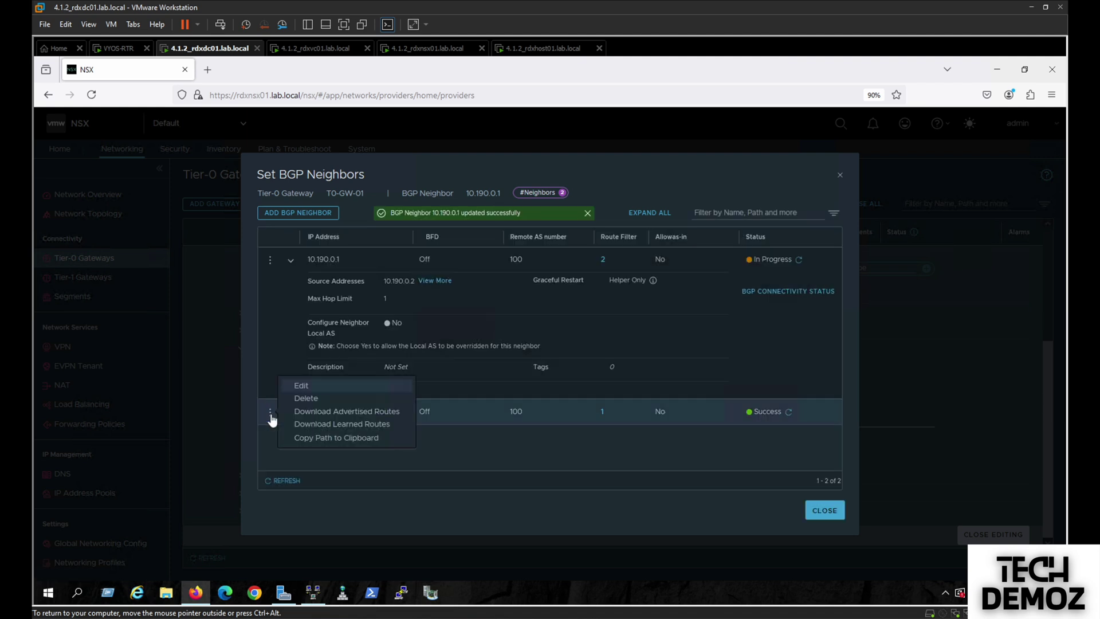
left_click(296, 390)
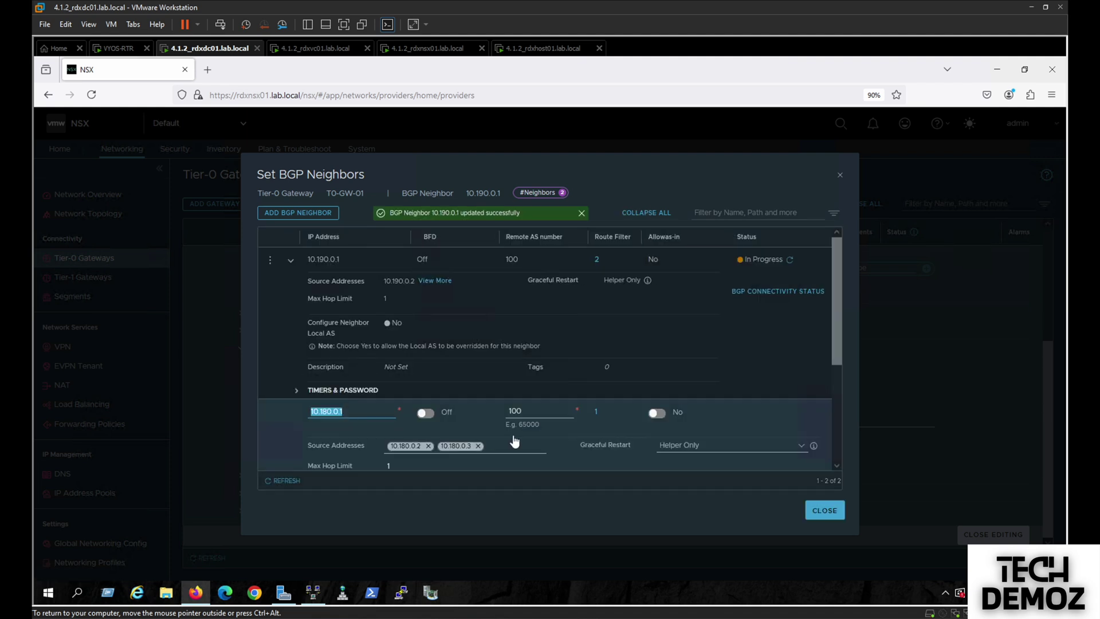
left_click(596, 413)
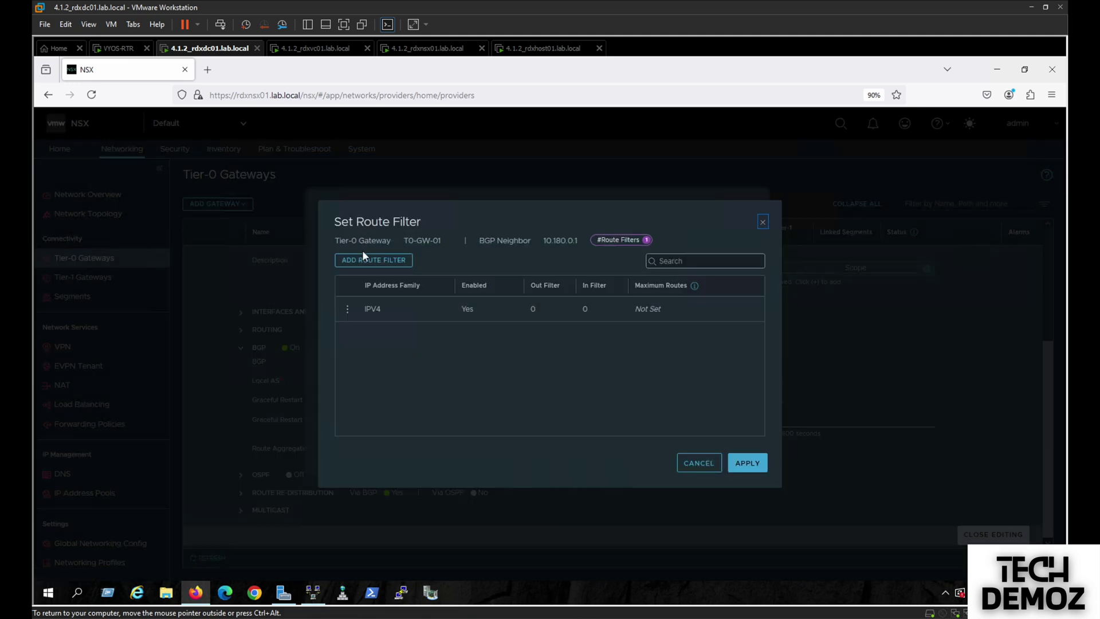
left_click(364, 262)
left_click(422, 310)
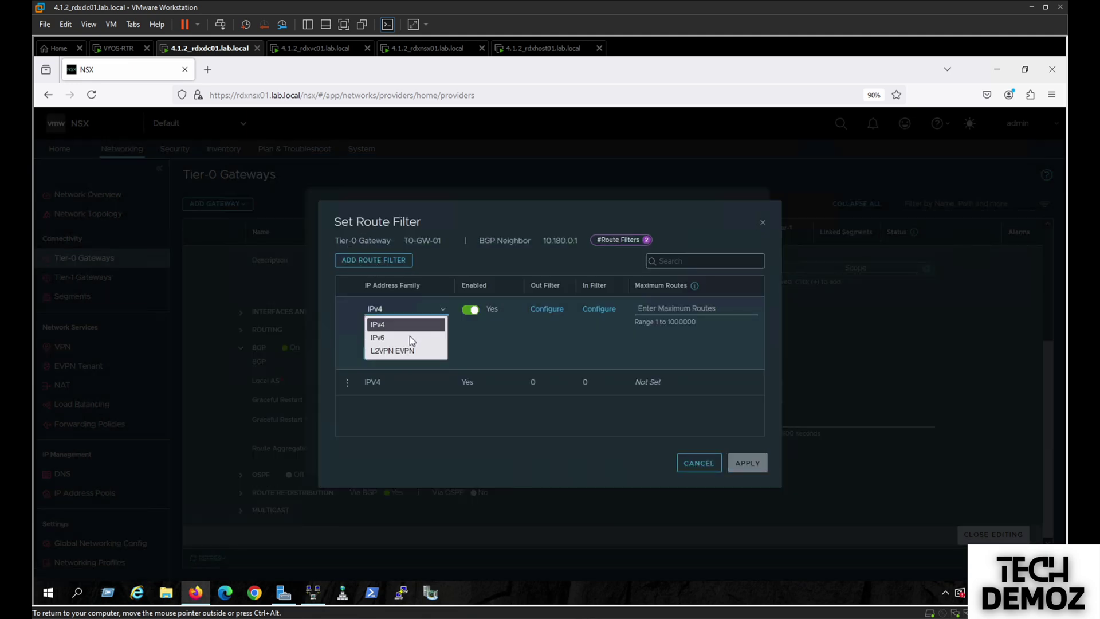
left_click(389, 351)
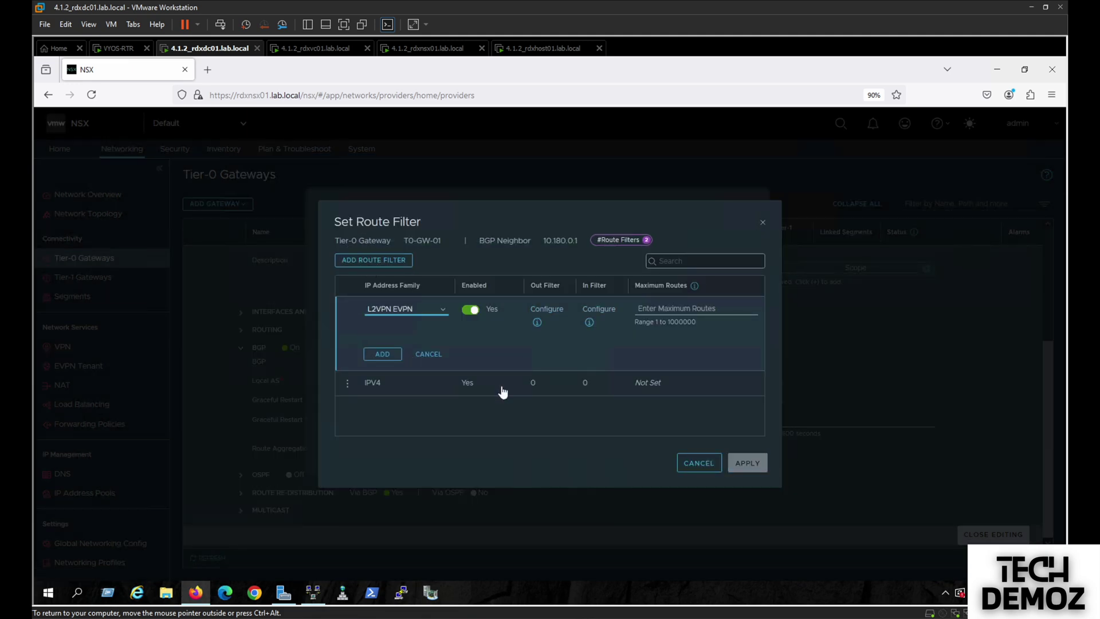
left_click(378, 353)
left_click(748, 464)
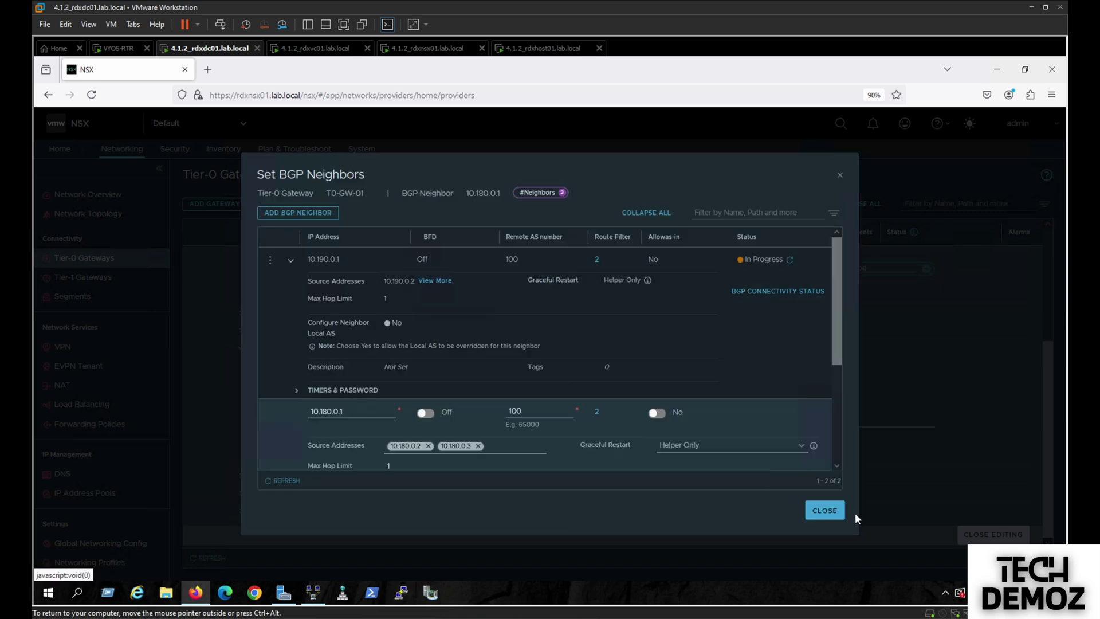
left_click_drag(837, 334, 777, 434)
left_click(324, 450)
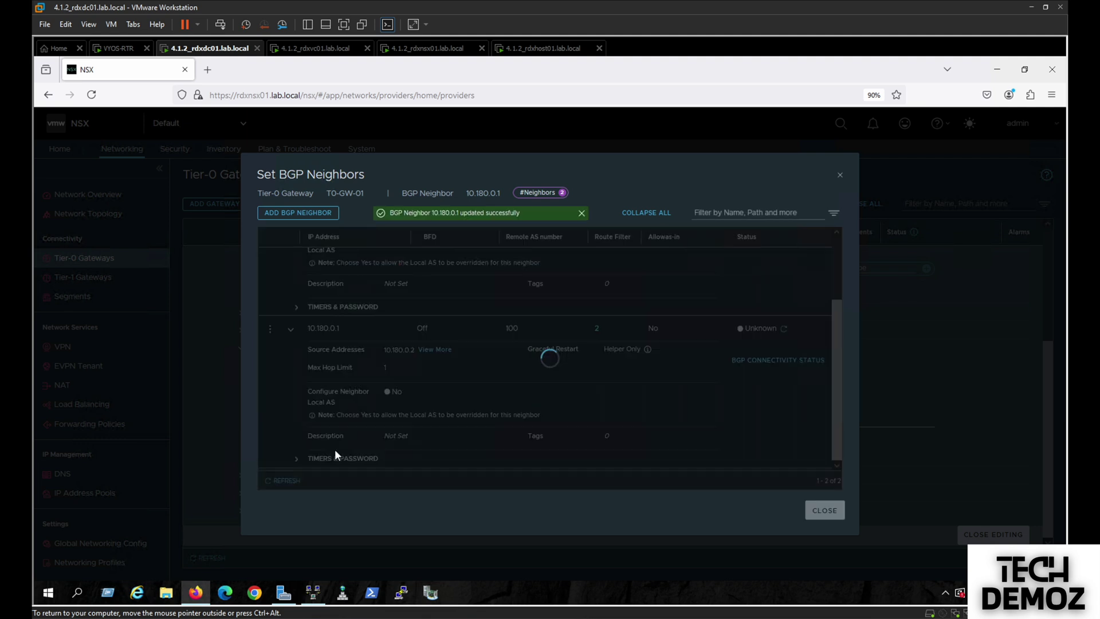
left_click(825, 510)
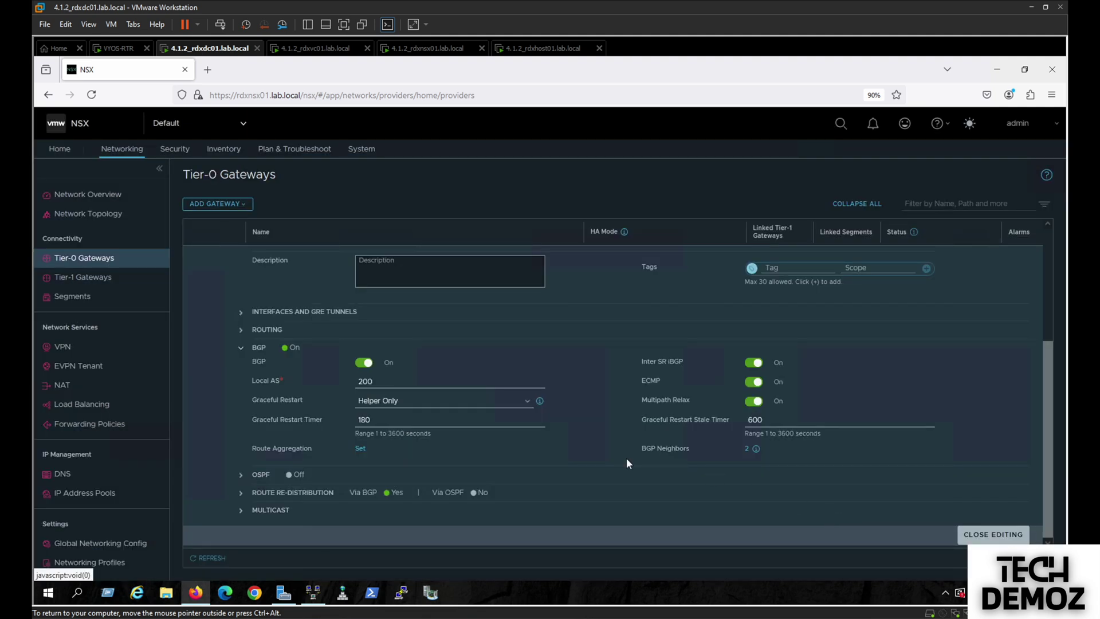
- Set the gateway's EVPN mode to Inline and choose EVPN_pool as its EVPN/VXLAN VNI pool
left_click_drag(1047, 462, 1044, 357)
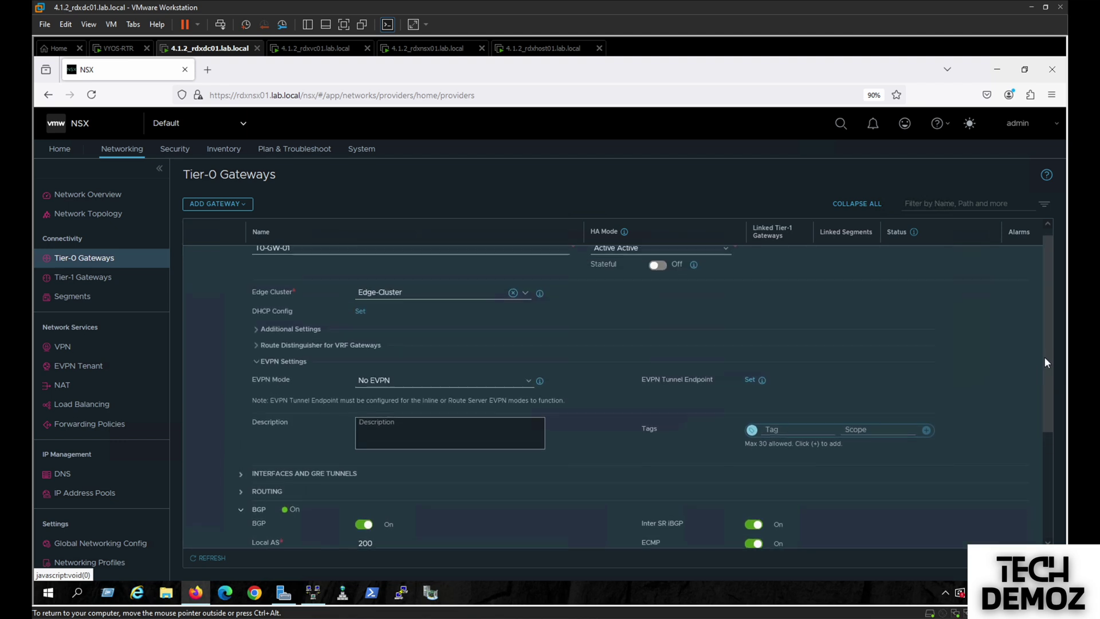
left_click(419, 378)
left_click(393, 400)
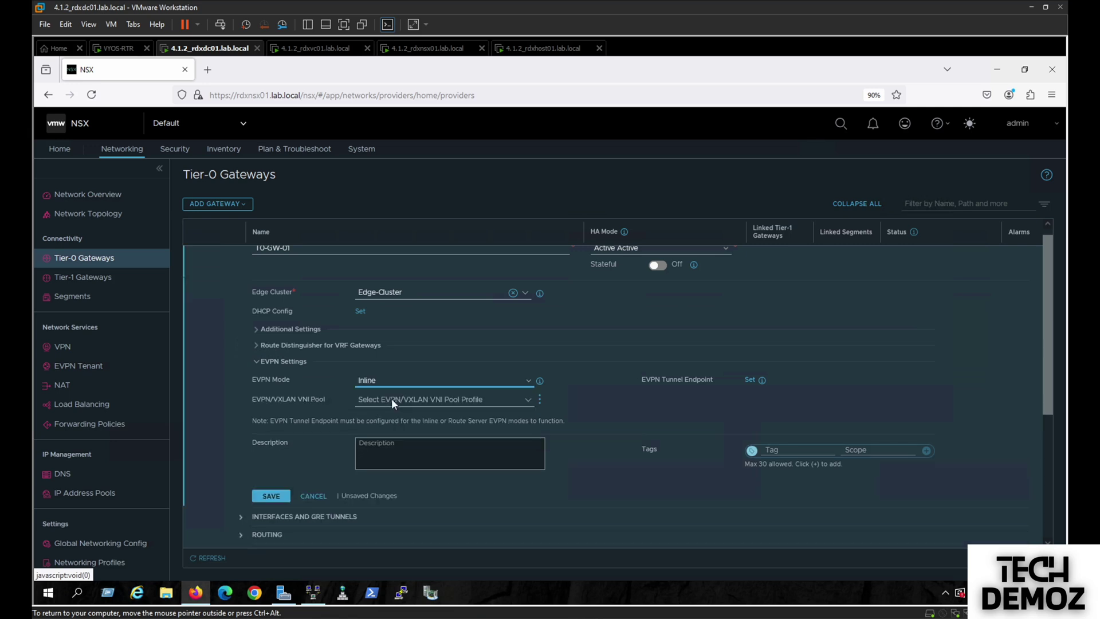
left_click(392, 400)
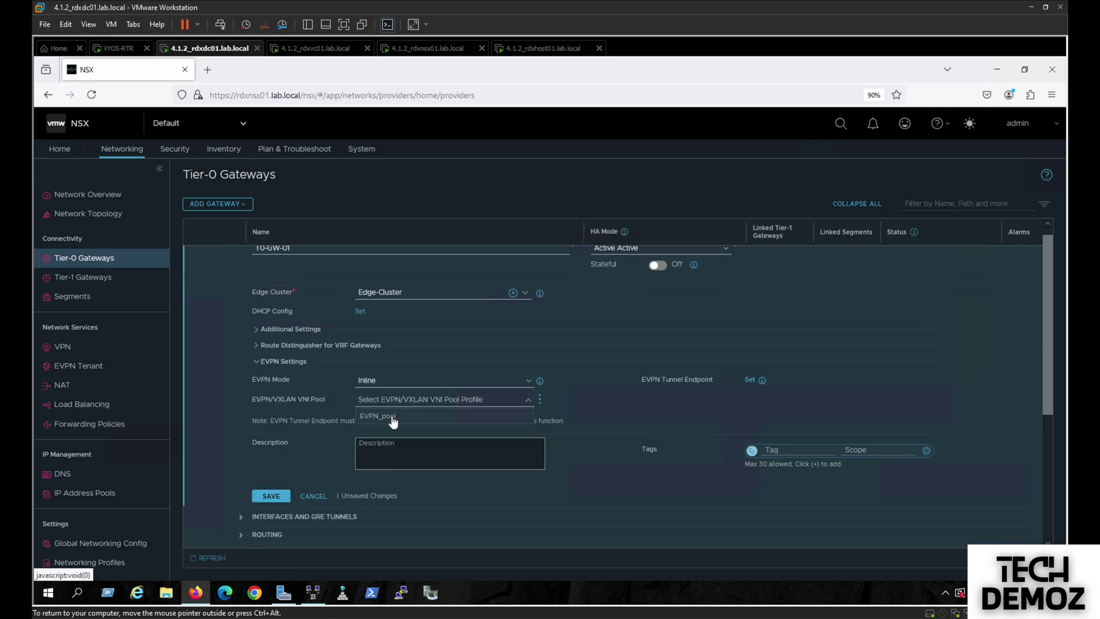
left_click(391, 415)
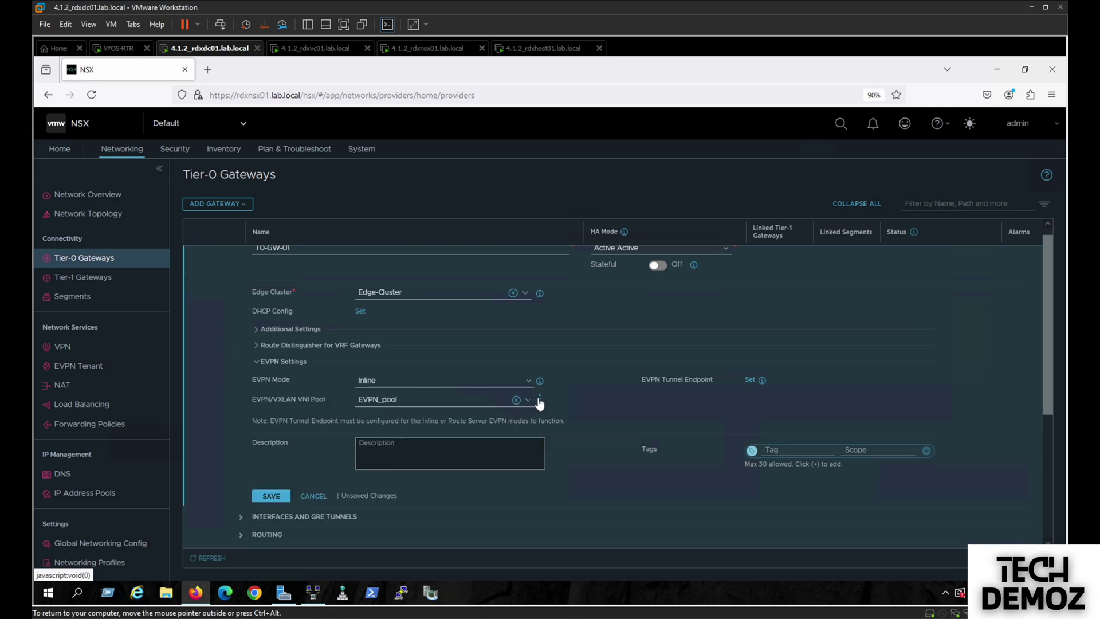
- Open the selected EVPN/VXLAN VNI pool for editing, review its name and range, and save it
left_click(539, 400)
left_click(494, 377)
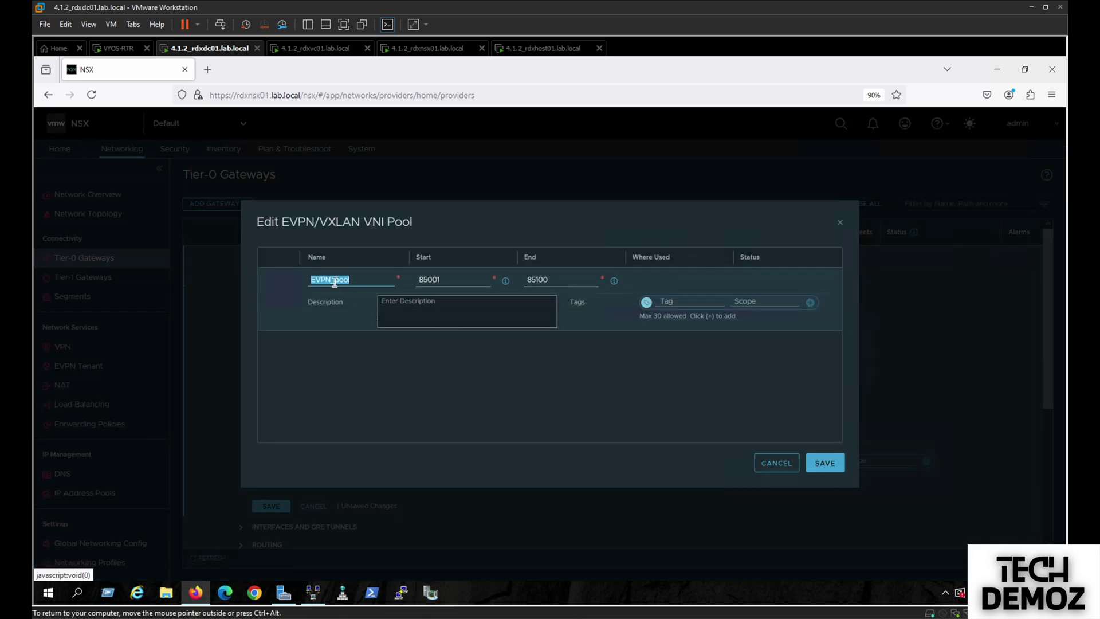
double_click(432, 279)
left_click_drag(318, 221, 415, 223)
left_click(829, 462)
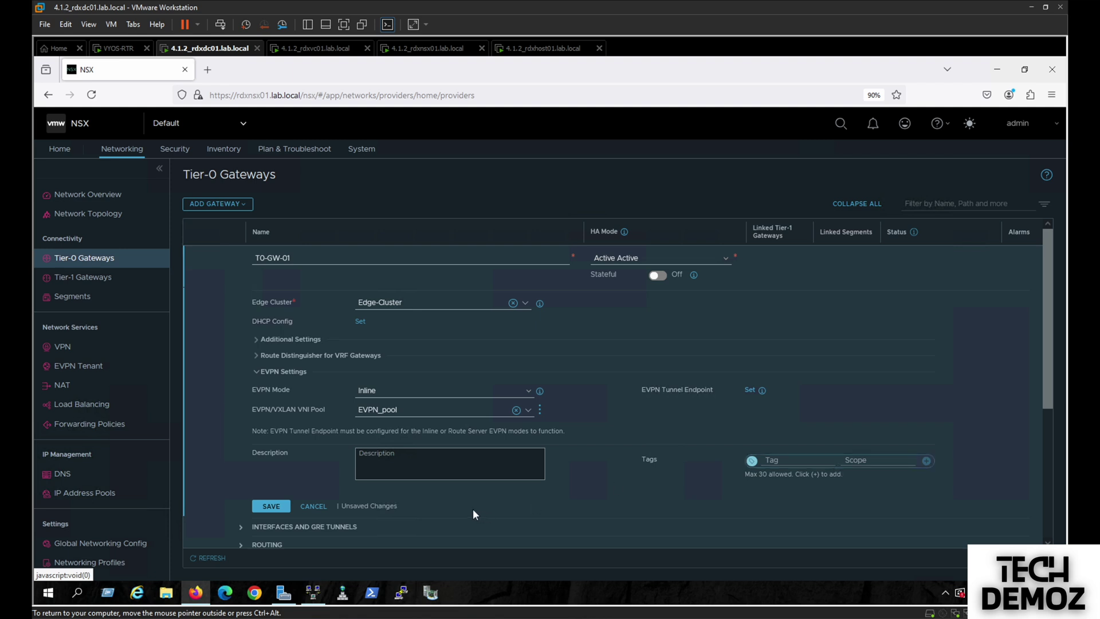
- Add an EVPN local tunnel endpoint named edge1_tep1 on edge node rdxedge01.lab.local with local address 10.10.10.2 and save it
left_click(746, 390)
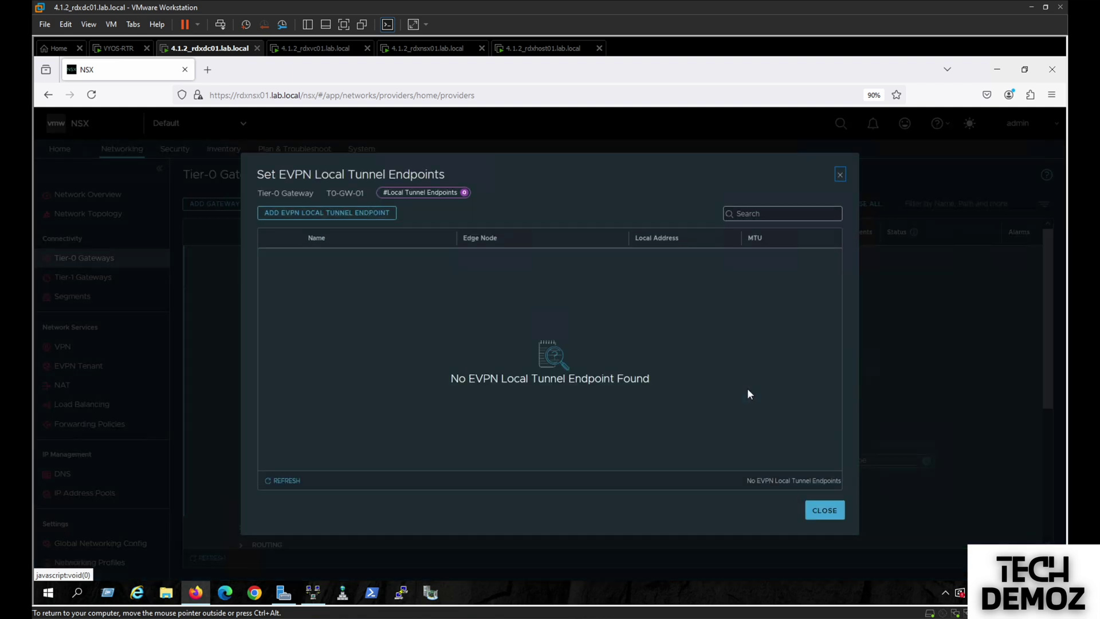
left_click(329, 219)
left_click(333, 261)
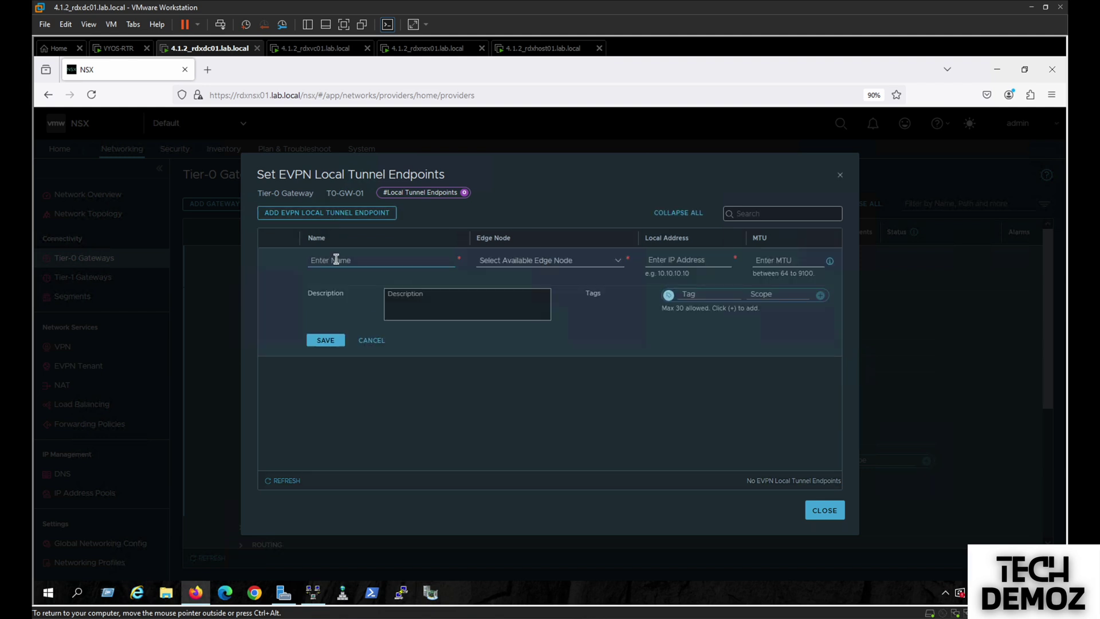
type("edge1_Tep1")
left_click(525, 260)
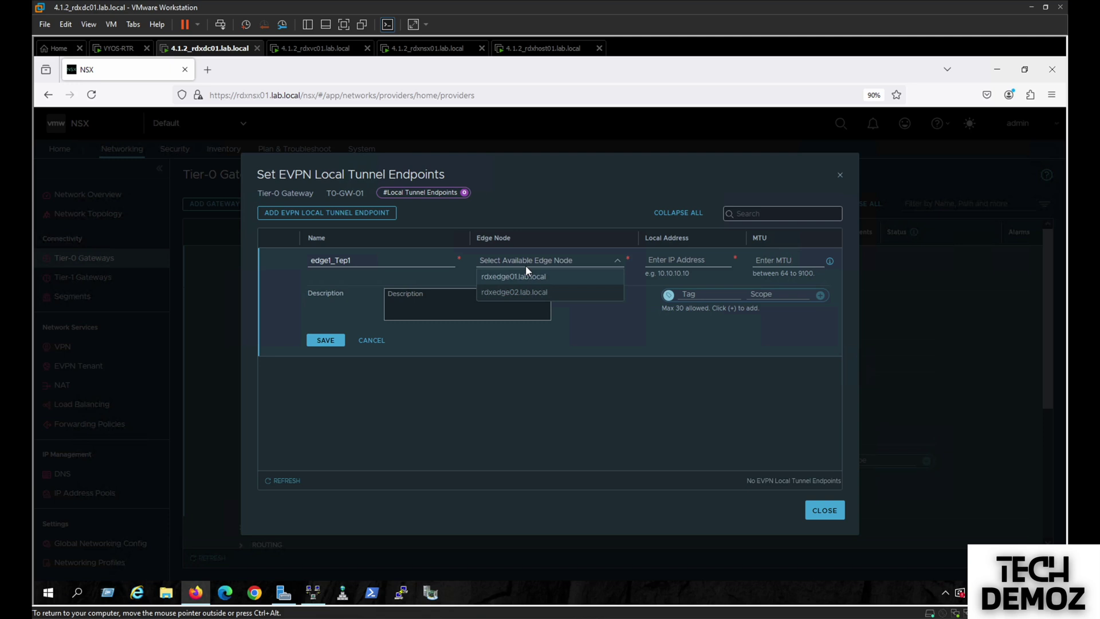
left_click(523, 275)
left_click(339, 259)
key("BackSpace")
type("t")
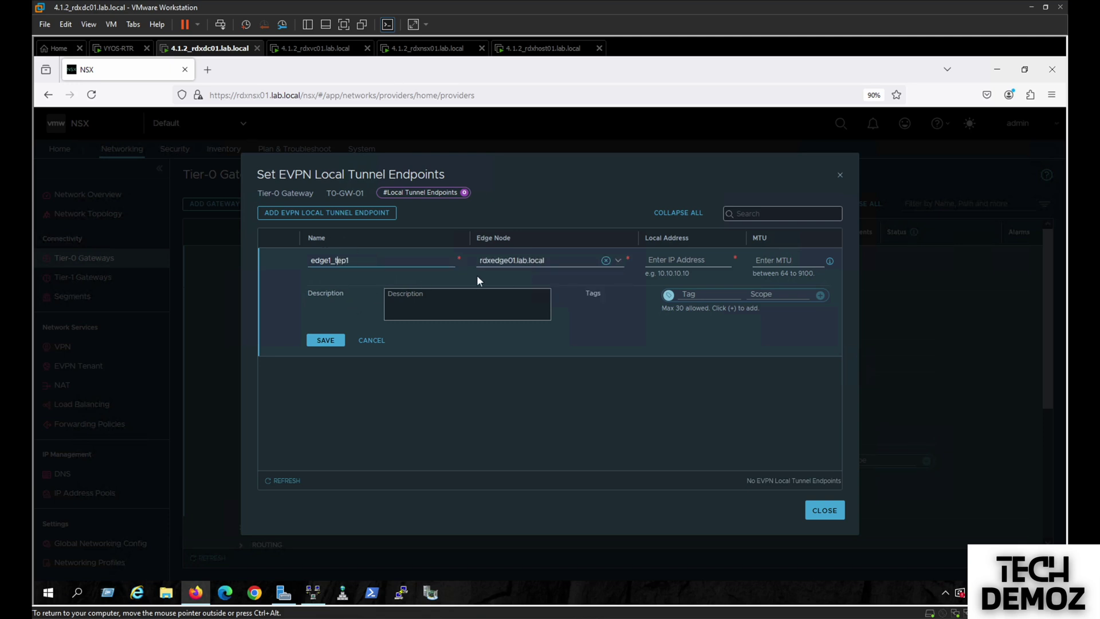
left_click(663, 260)
type("10.10.10.2")
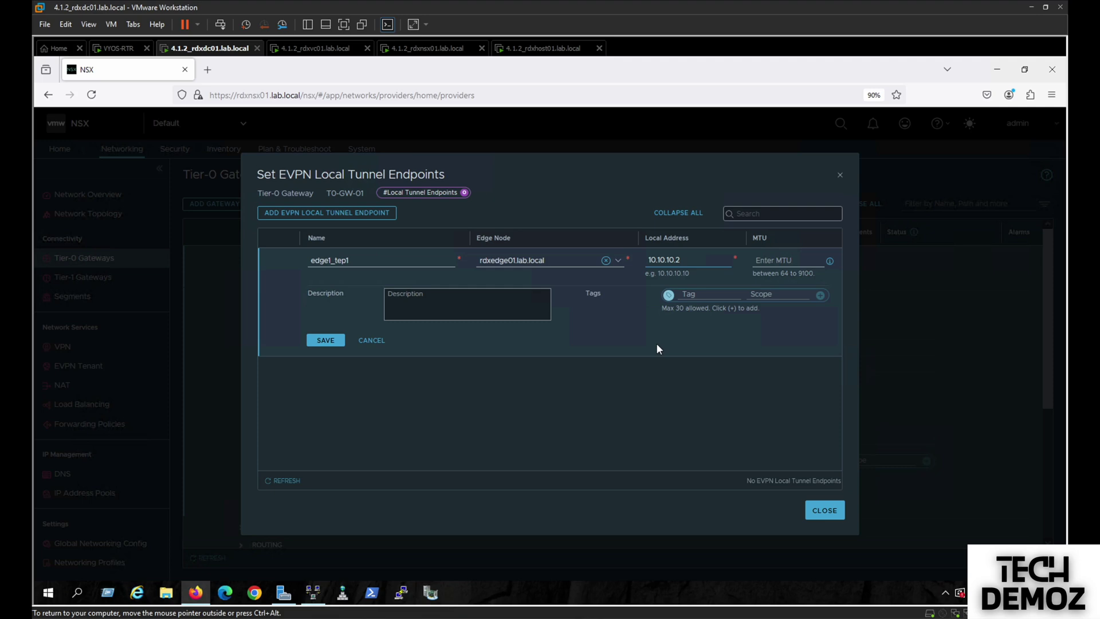
left_click(324, 340)
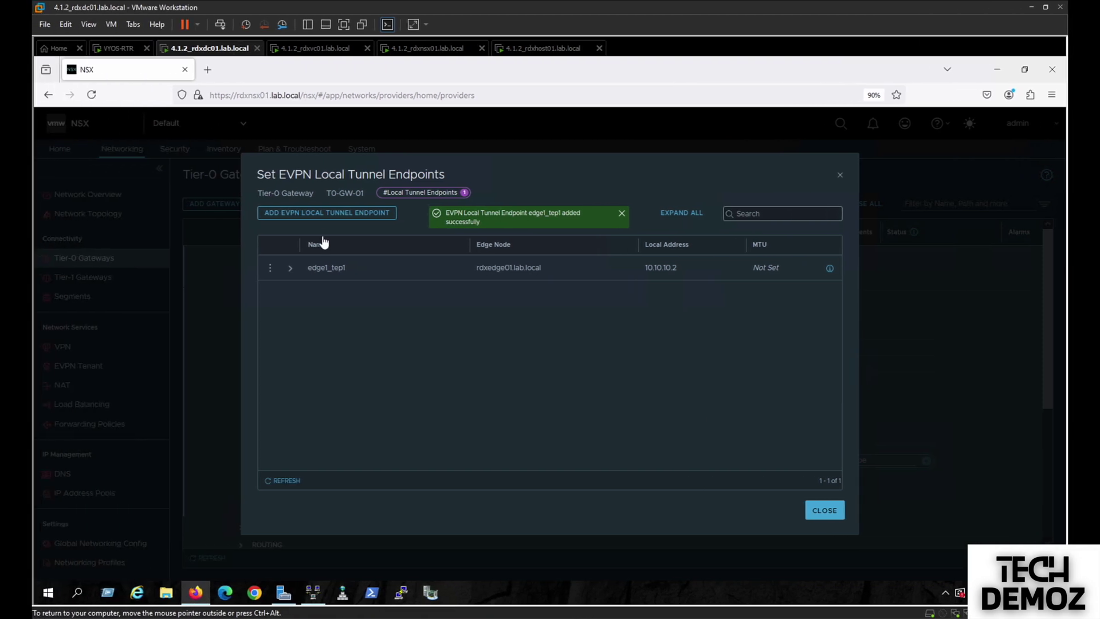
- Add an EVPN local tunnel endpoint named edge2_tep1 on edge node rdxedge02.lab.local with local address 10.10.10.3, save it and refresh the list
left_click(321, 218)
type("edge2_tep1")
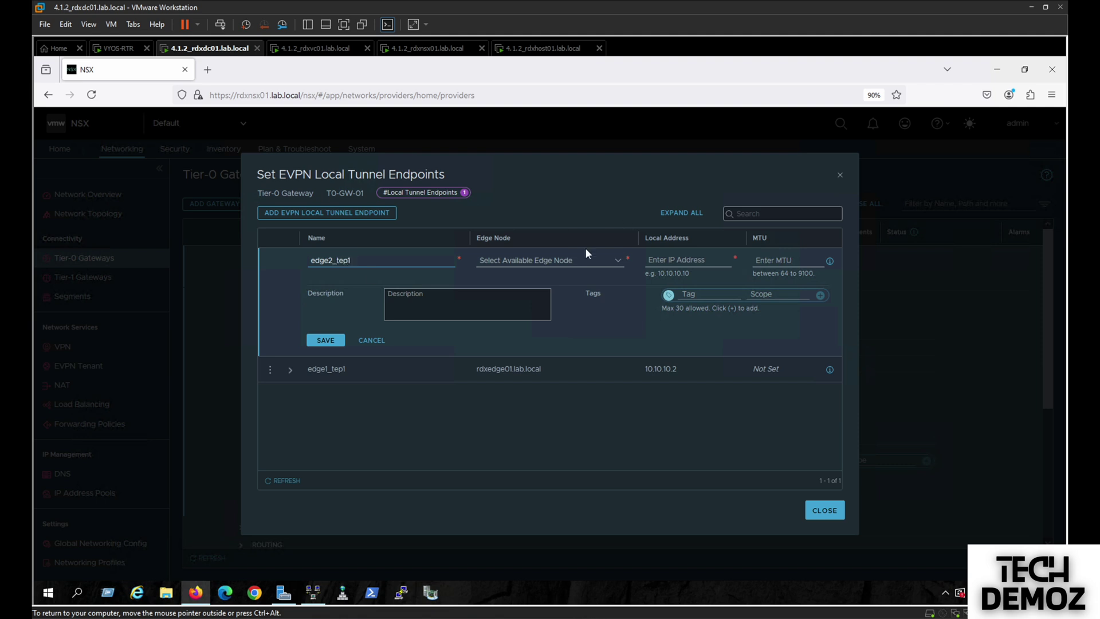
left_click(576, 256)
left_click(528, 278)
left_click(670, 260)
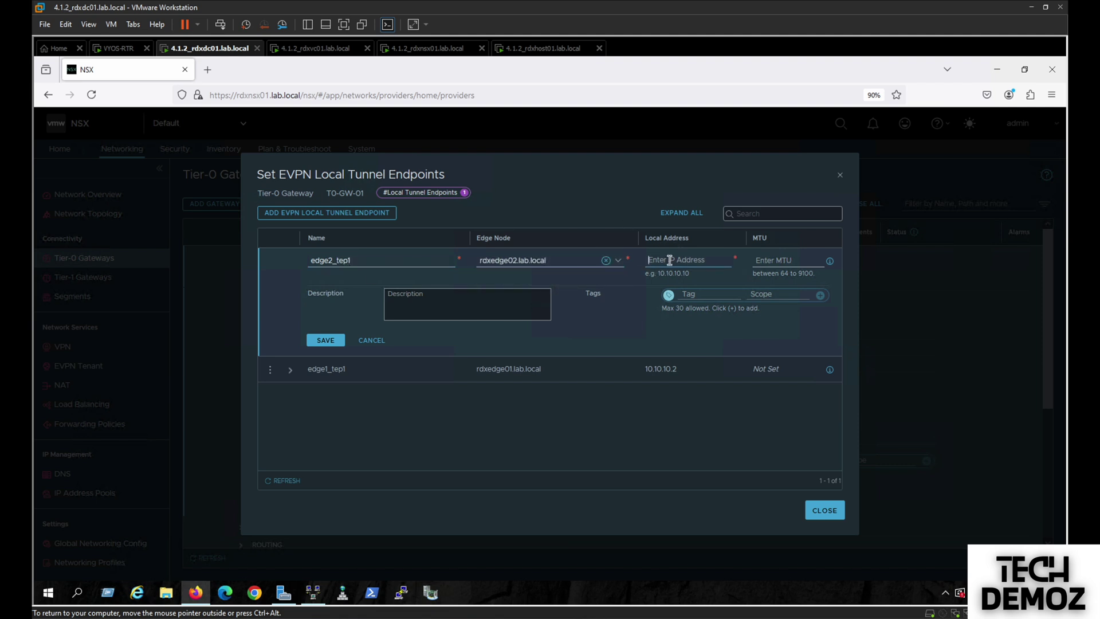
type("10.10.10.3")
left_click(324, 340)
left_click(284, 480)
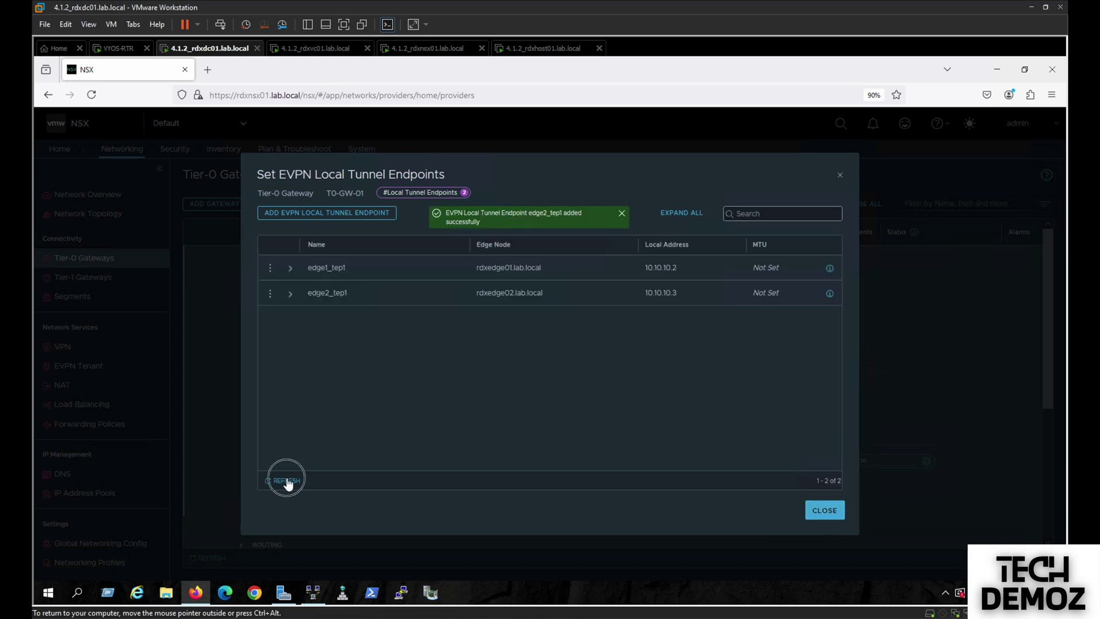
- Close the tunnel endpoint list, save the gateway's EVPN settings, and review its configured tunnel endpoints
left_click(825, 510)
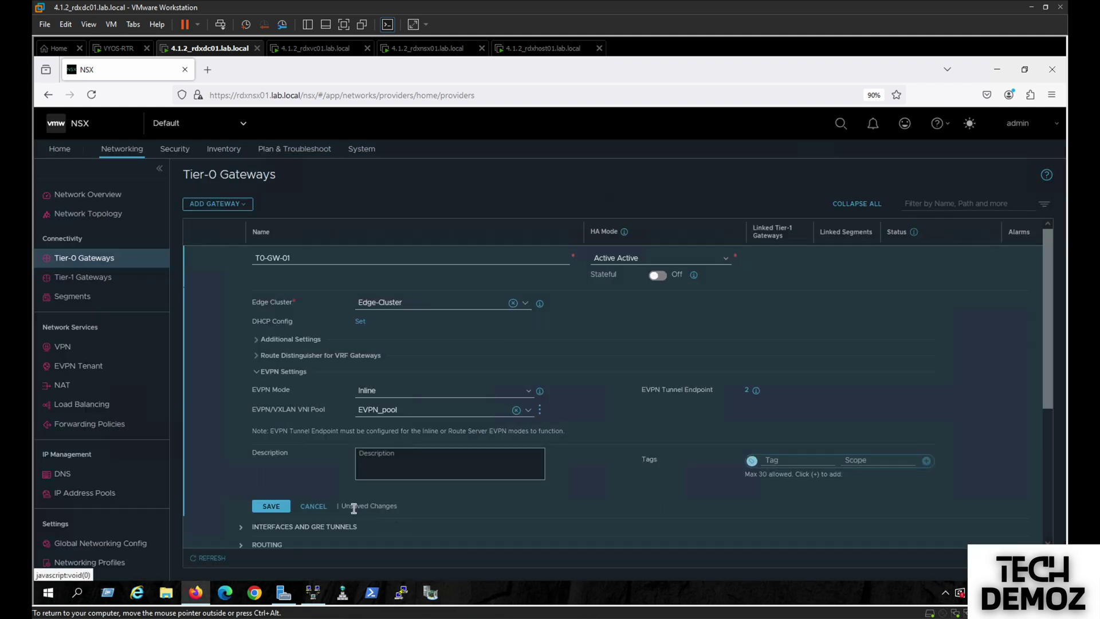
left_click(271, 507)
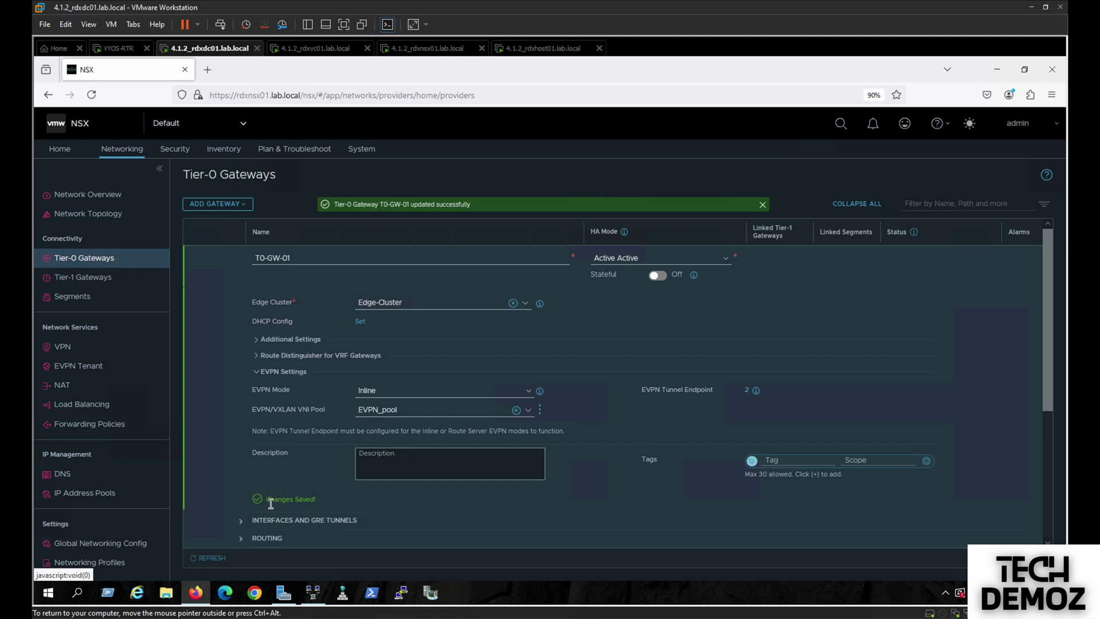
left_click(747, 390)
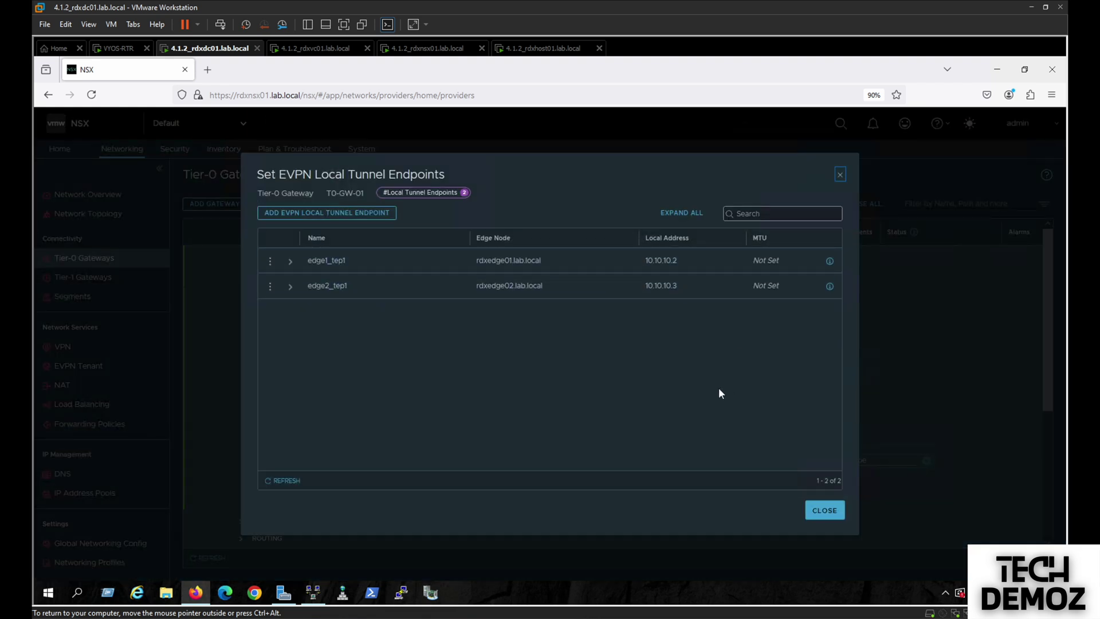
left_click(828, 510)
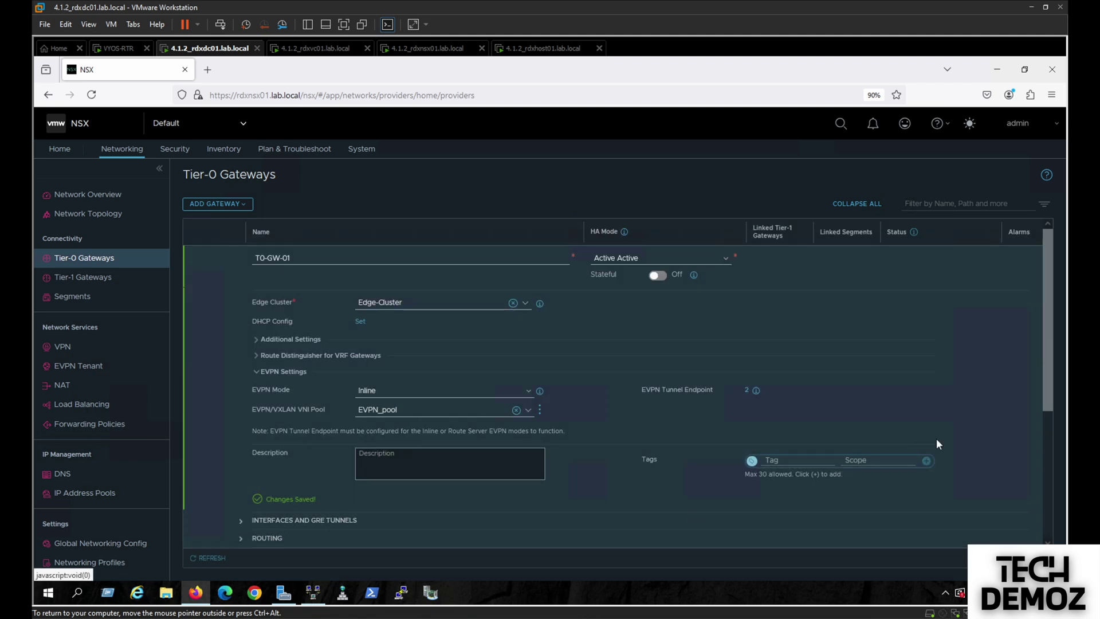
- Start a new BGP route re-distribution entry named EVPN_TEP on T0-GW-01
left_click_drag(1044, 376, 1056, 507)
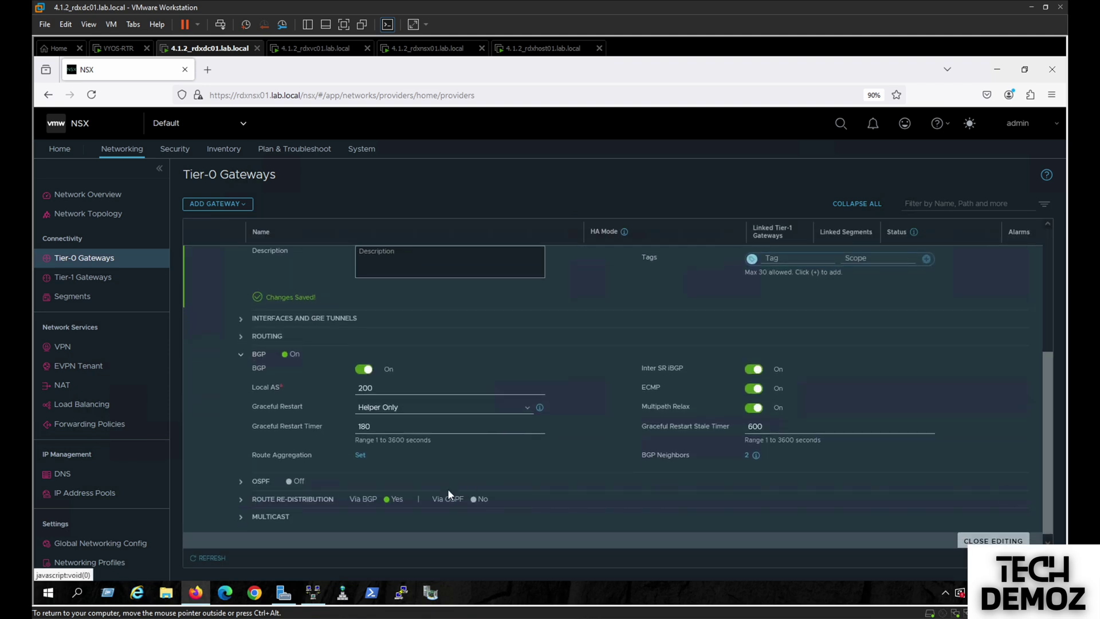
left_click(241, 500)
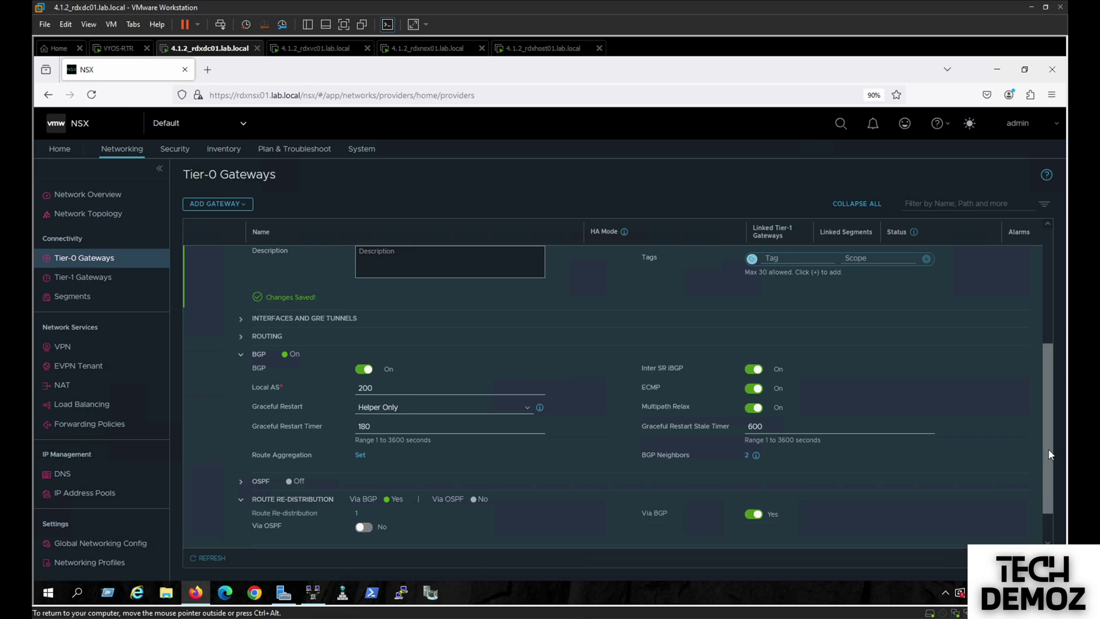
left_click_drag(1046, 450, 1049, 520)
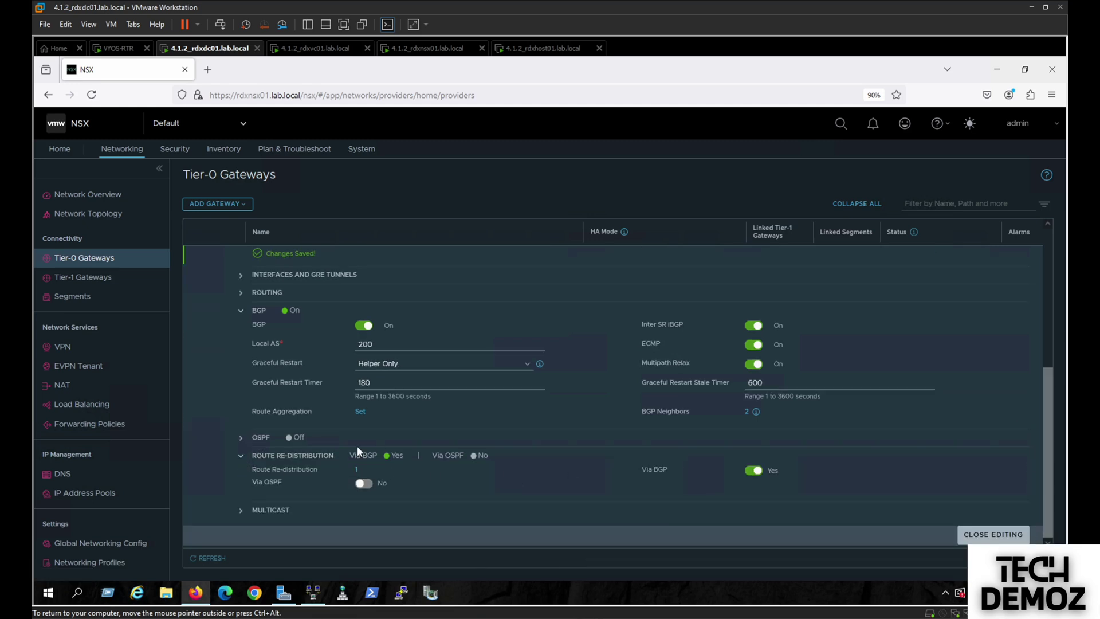
left_click(357, 472)
left_click(295, 214)
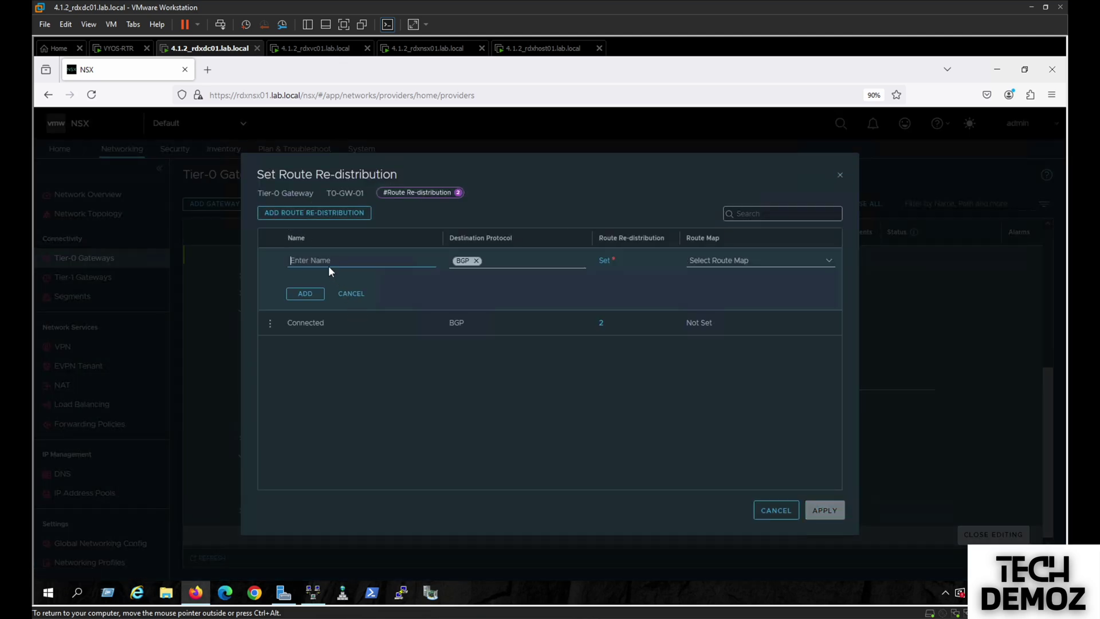
type("EVPN_TEP")
- Select EVPN TEP IP as the source of the EVPN_TEP re-distribution entry, add the entry and apply it
left_click(604, 259)
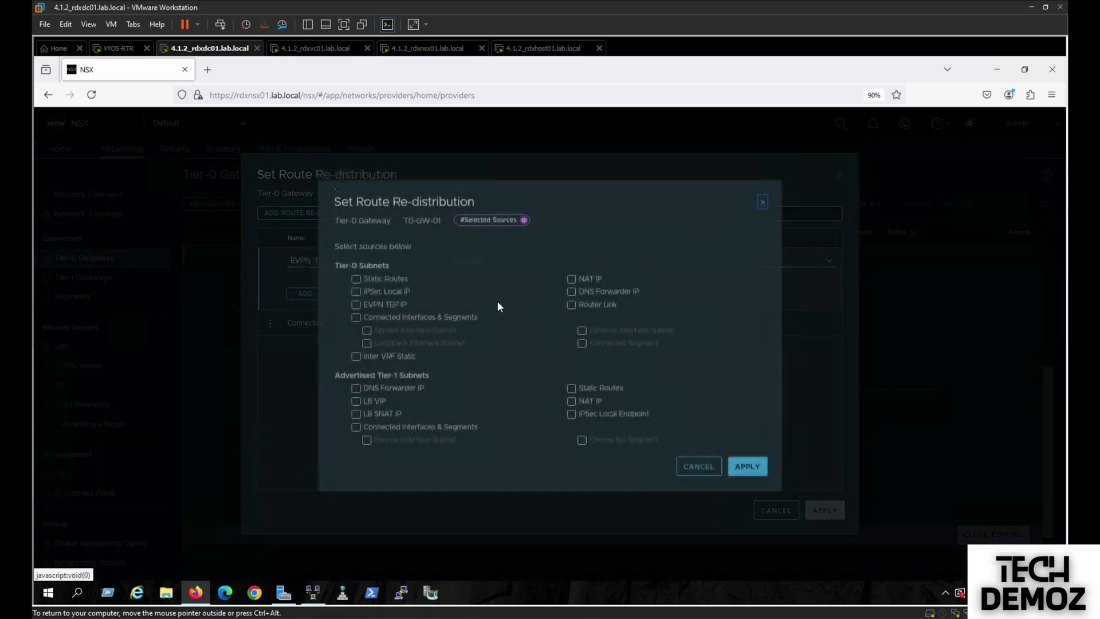
left_click(356, 313)
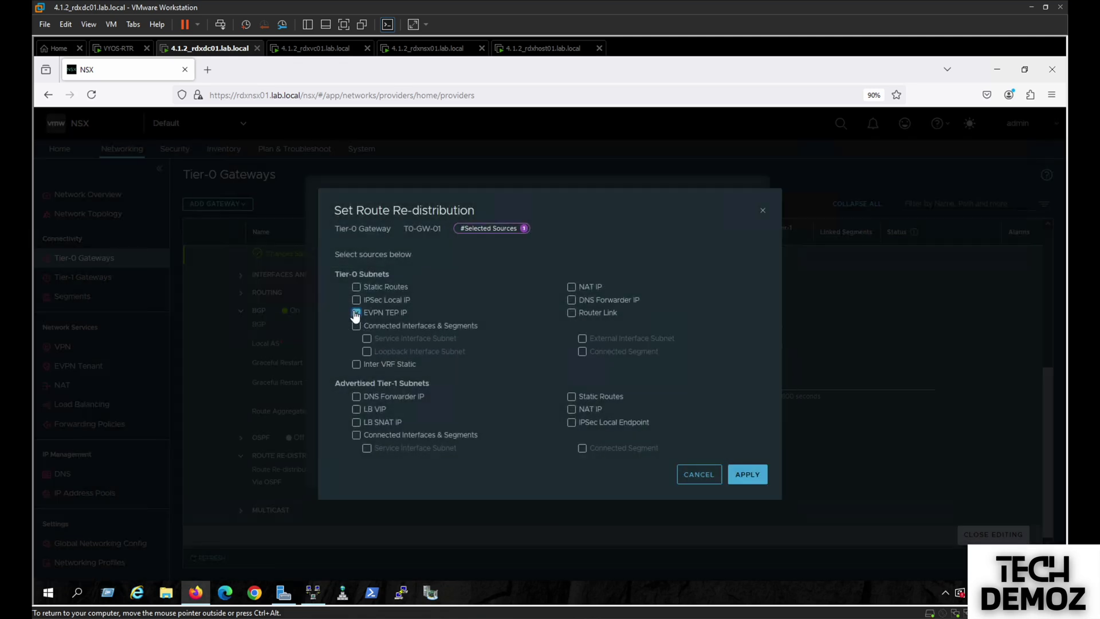
left_click(747, 475)
left_click(321, 301)
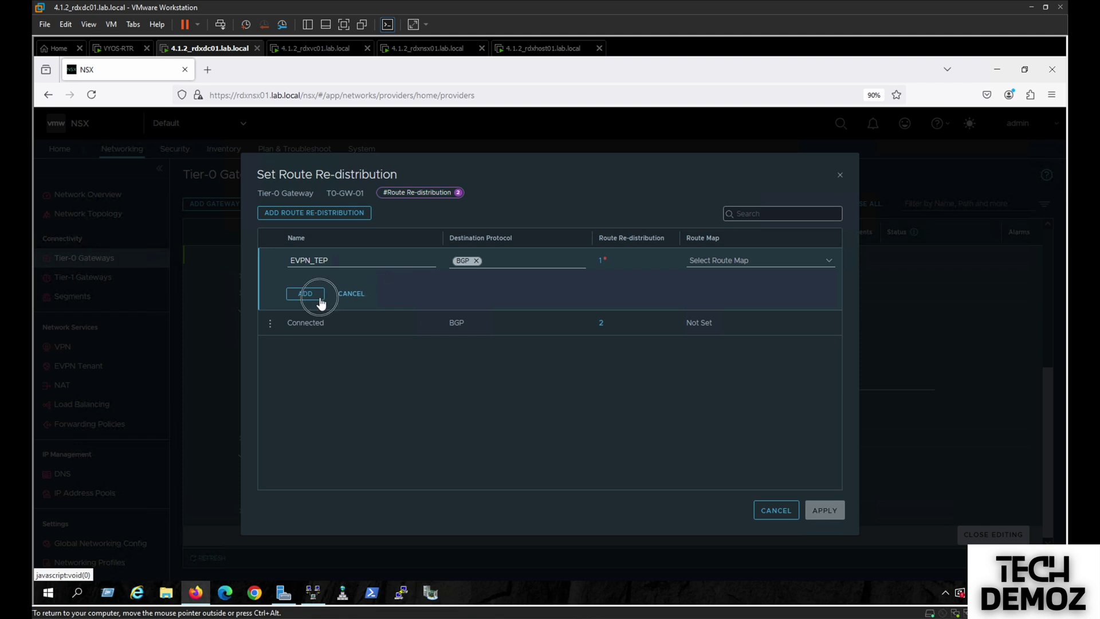
left_click(825, 510)
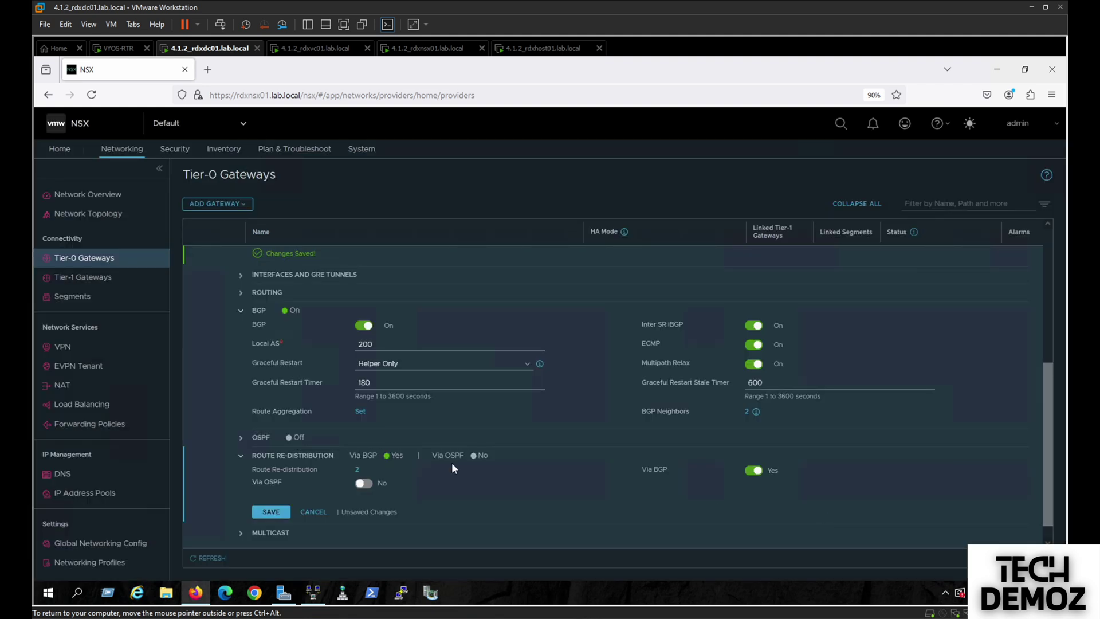
- Save the route re-distribution changes, finish editing T0-GW-01 and collapse its details
left_click(265, 511)
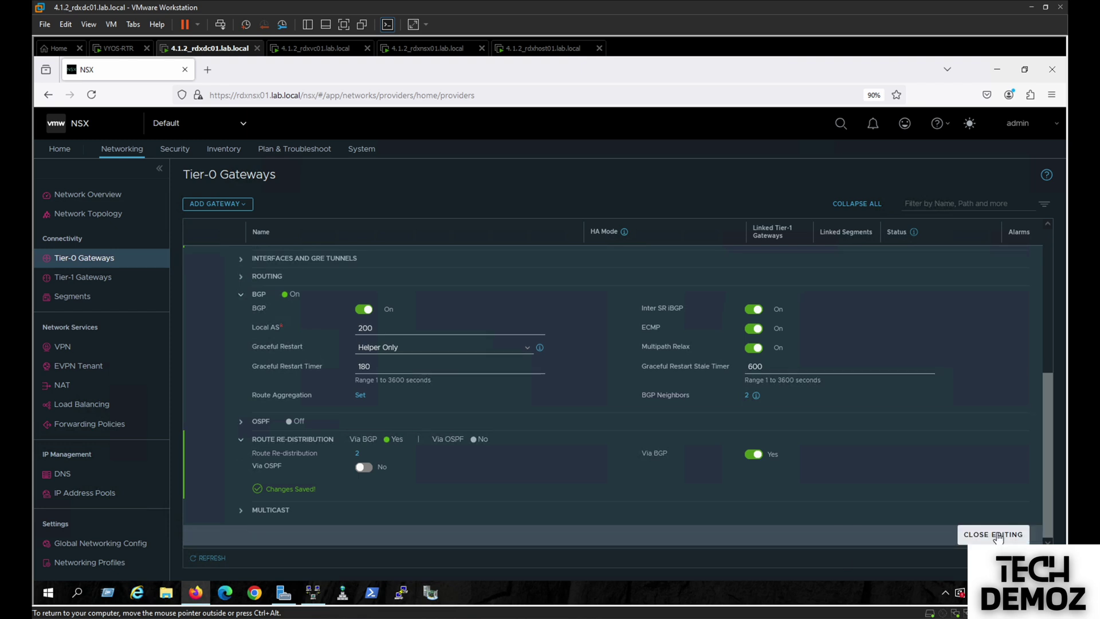
left_click(996, 535)
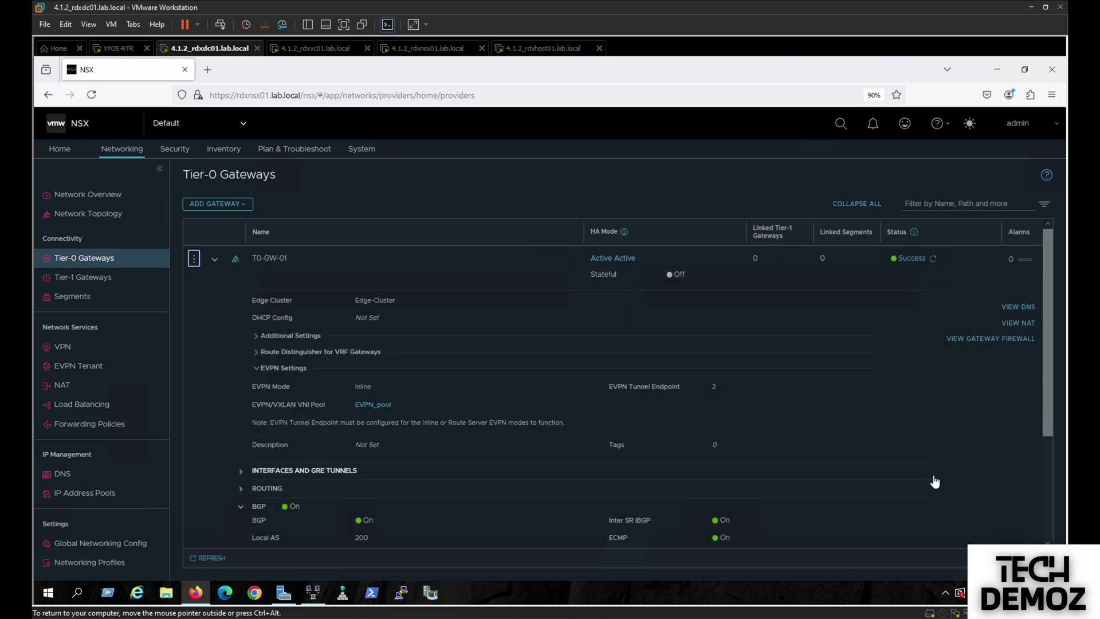
left_click_drag(1046, 338, 1059, 462)
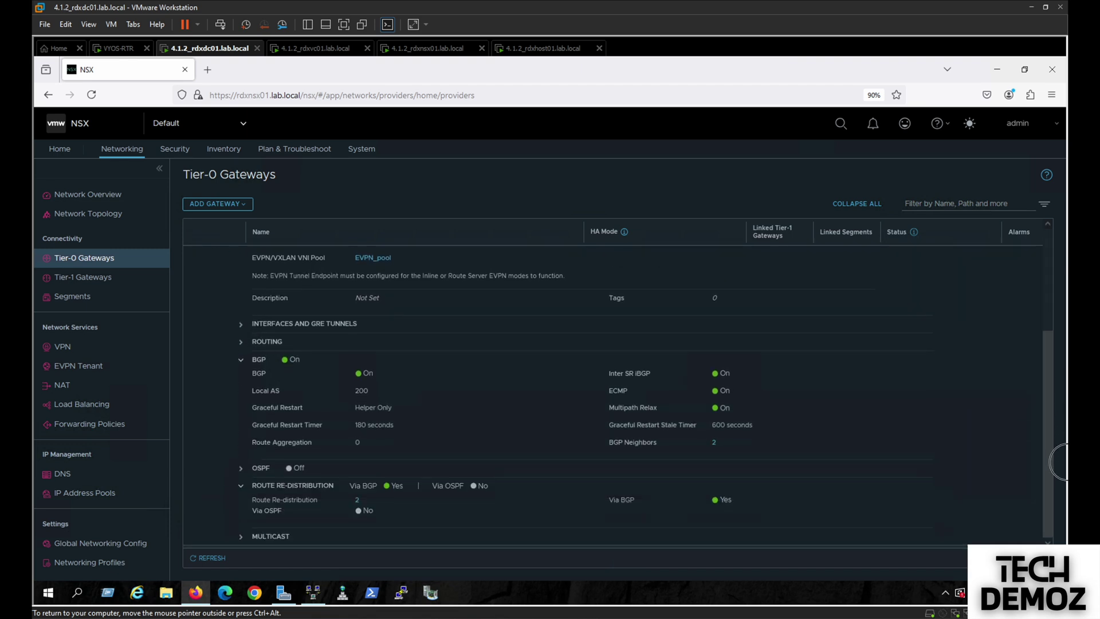
scroll(1057, 382, "up", 3)
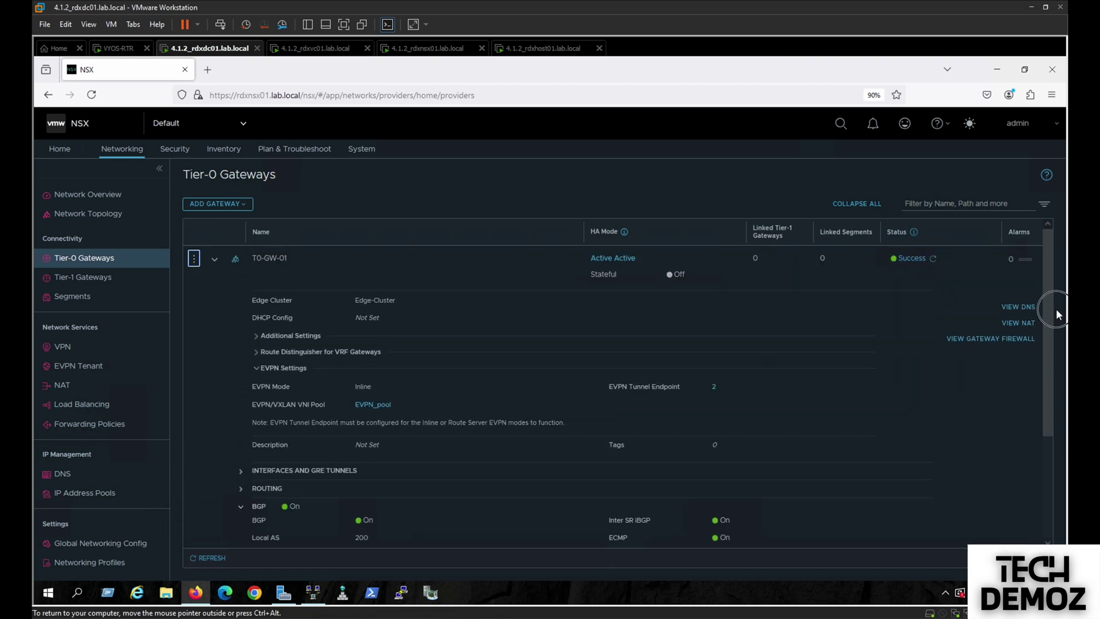
left_click(216, 261)
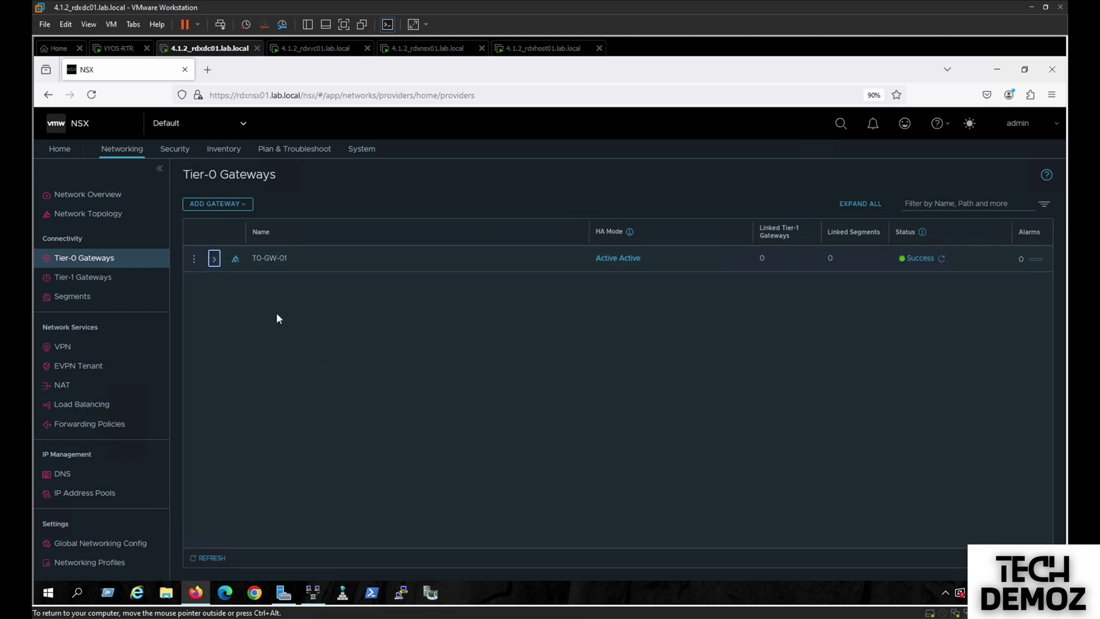
- Start a new VRF gateway named Red-VRF-T0 and connect it to Tier-0 gateway T0-GW-01
left_click(196, 207)
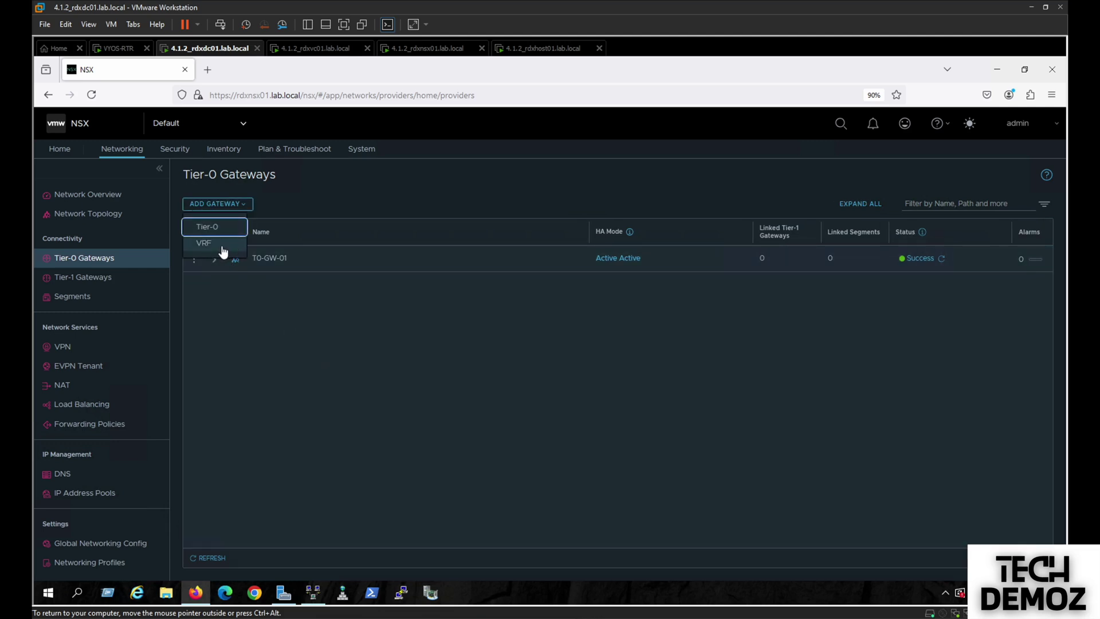
left_click(221, 245)
type("Red")
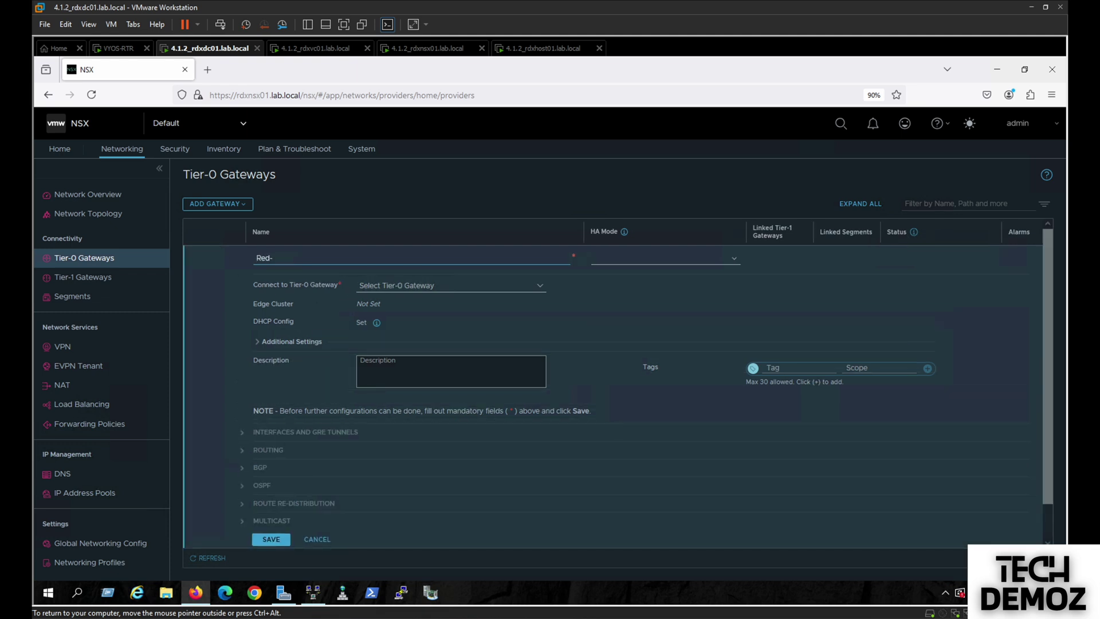
type("-VRF-T0")
left_click(486, 290)
left_click(409, 299)
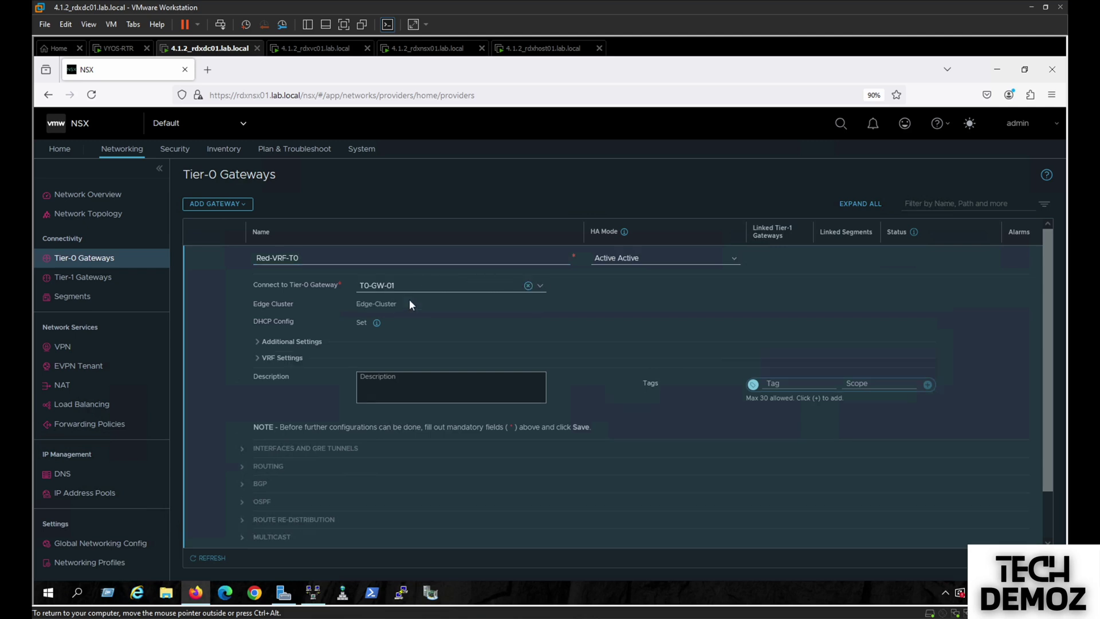
- In the VRF settings of Red-VRF-T0, set the route distinguisher to 200:1 and the EVPN transit VNI to 85001
left_click(258, 359)
left_click(389, 397)
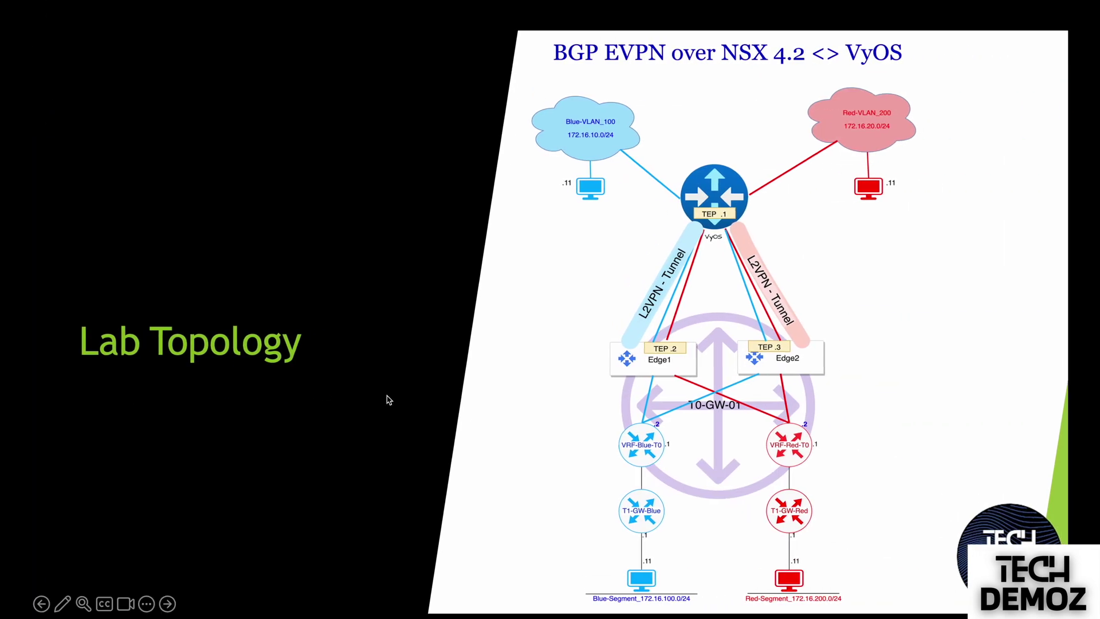
key("Right")
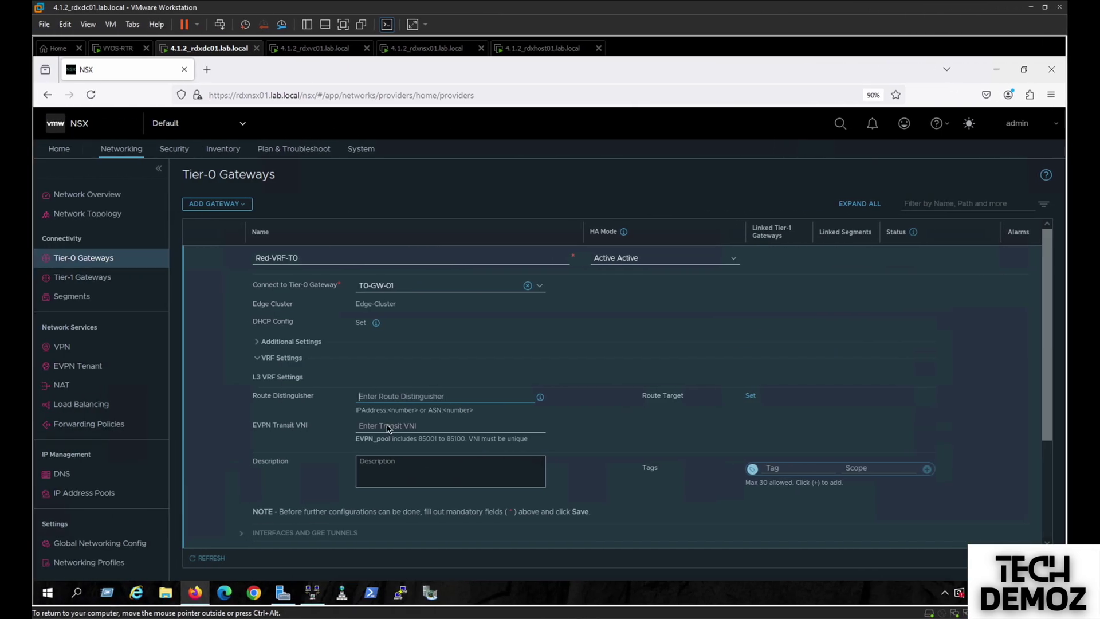
left_click(374, 396)
type("200:1")
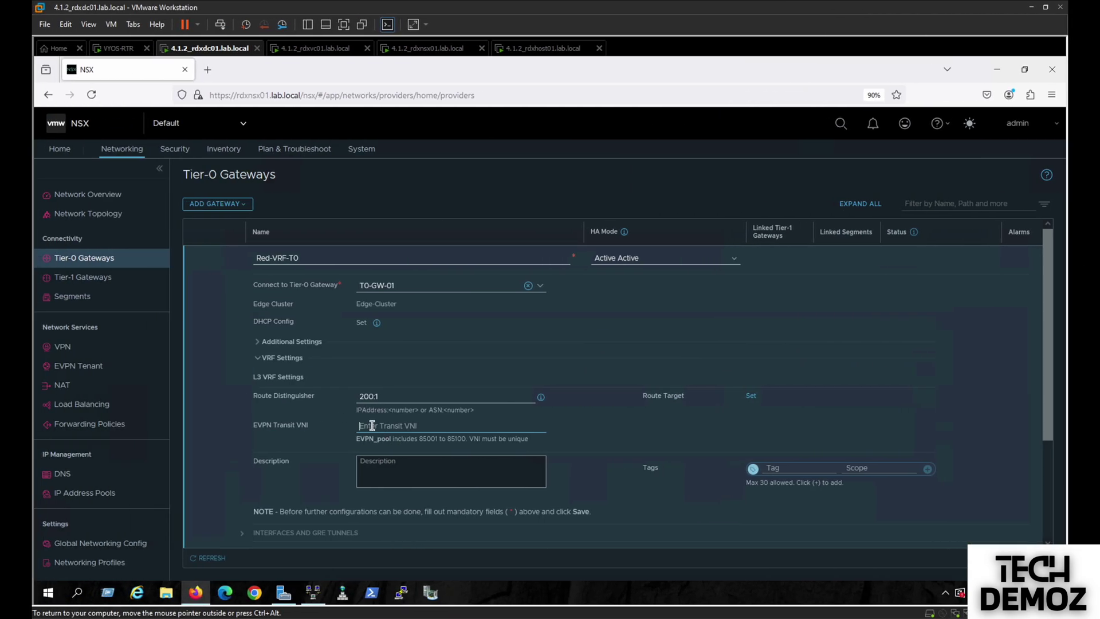
left_click(372, 425)
type("85001")
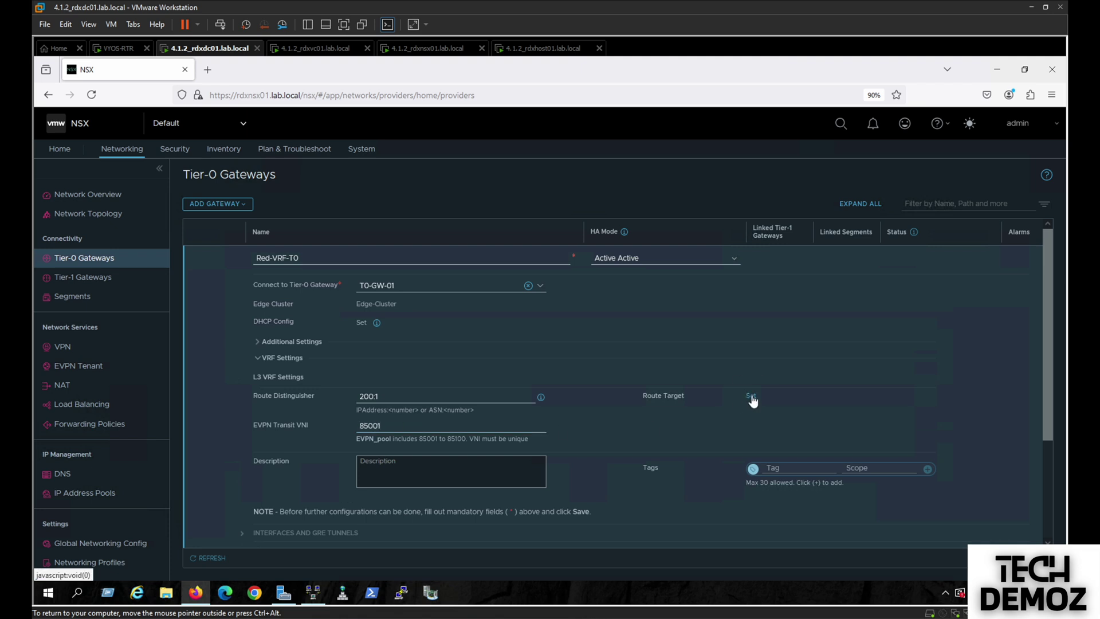
- Add a manual L2VPN EVPN route target to Red-VRF-T0 with import target 100:1 and export target 200:1, and apply it
left_click(751, 396)
left_click(387, 246)
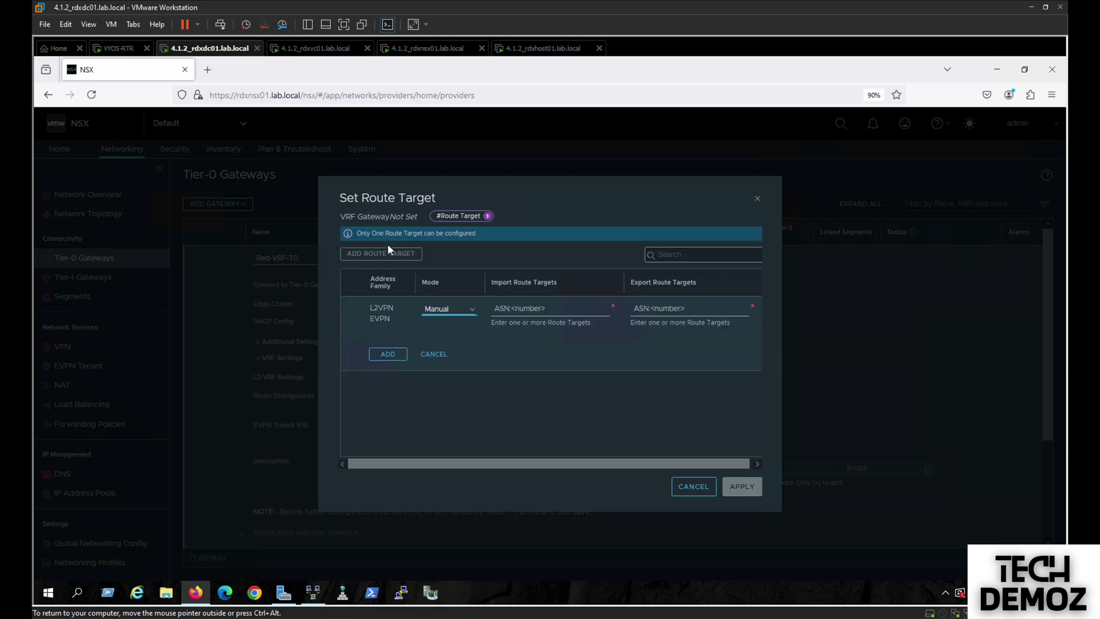
left_click(532, 308)
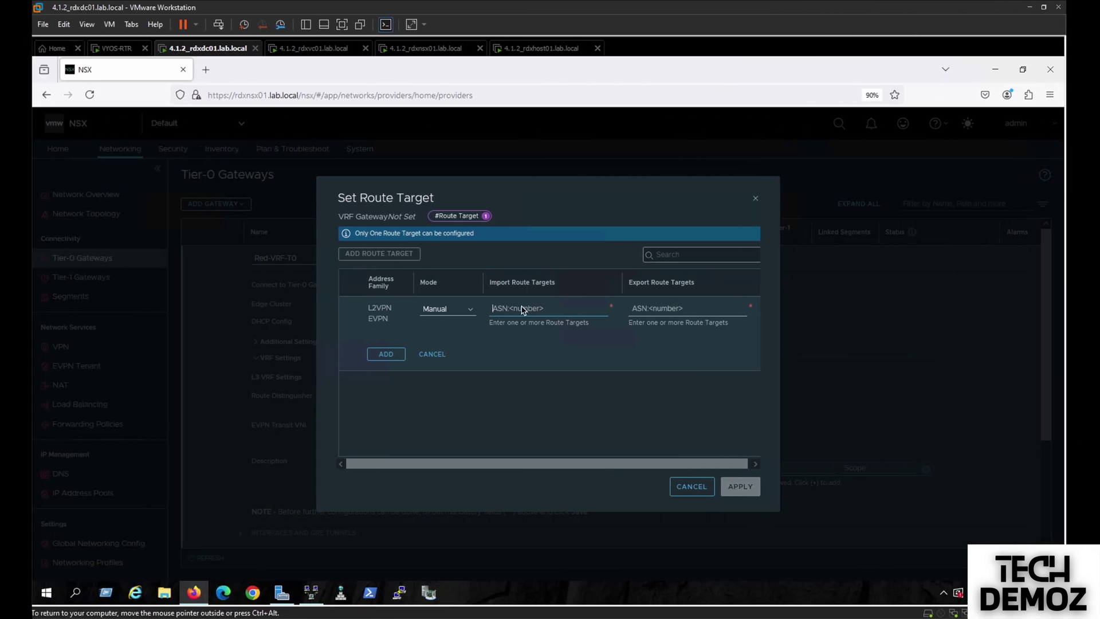
type("100:1")
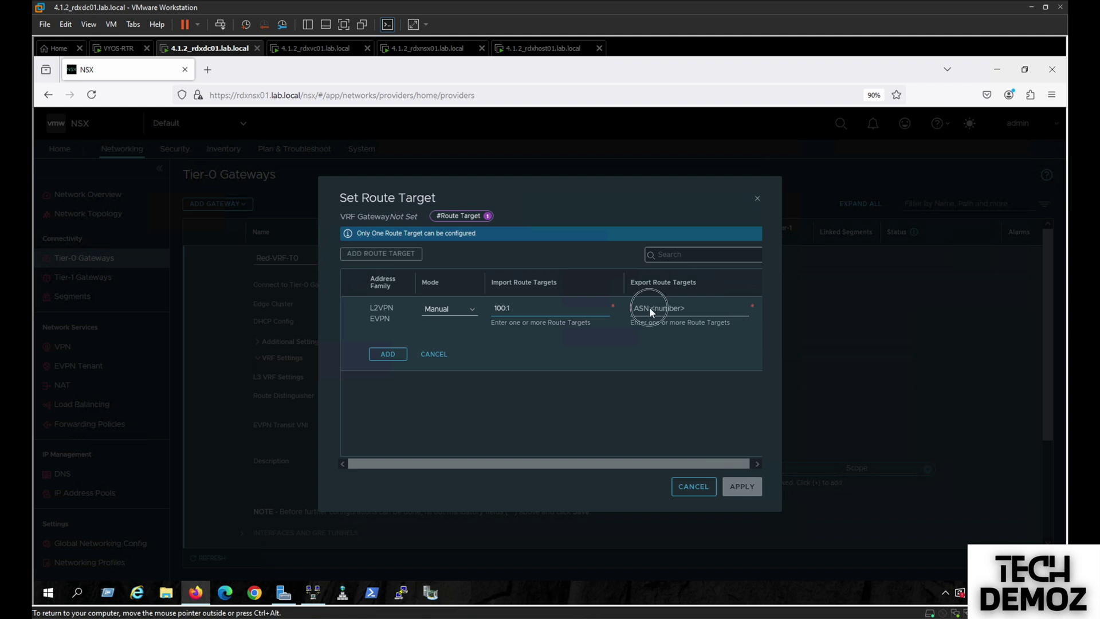
left_click(648, 307)
type("200")
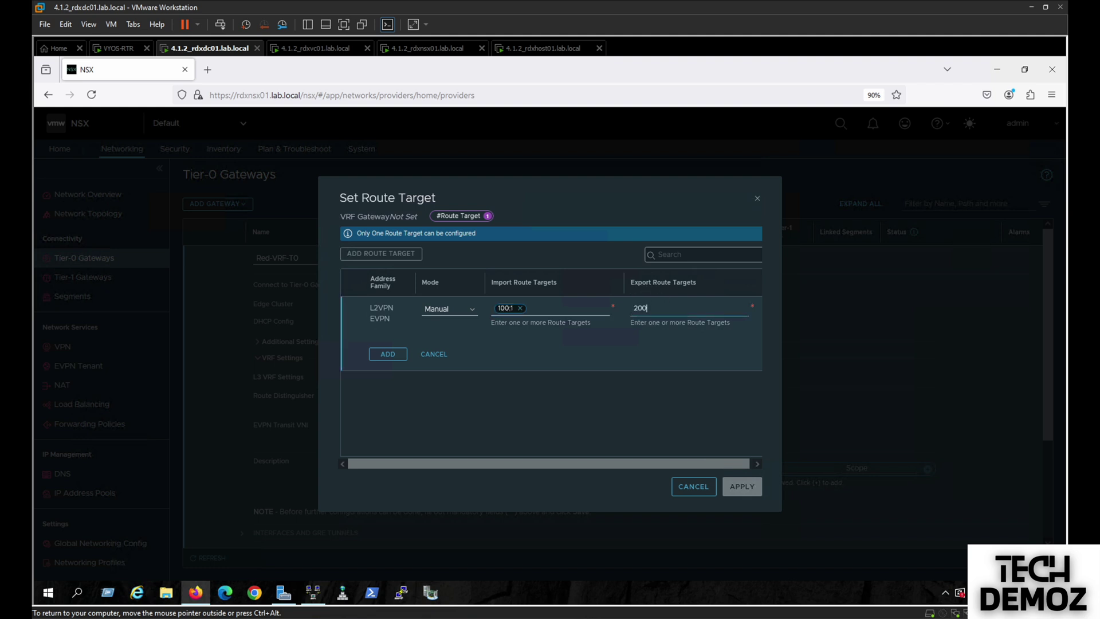
type(":2")
key("BackSpace")
type("1")
left_click(387, 354)
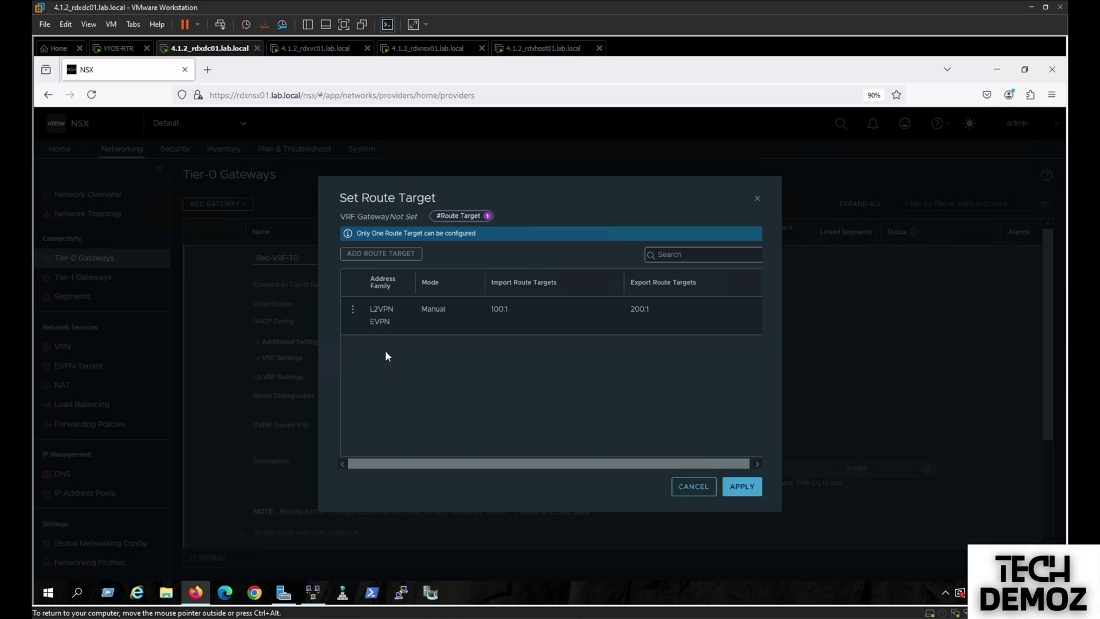
left_click(739, 486)
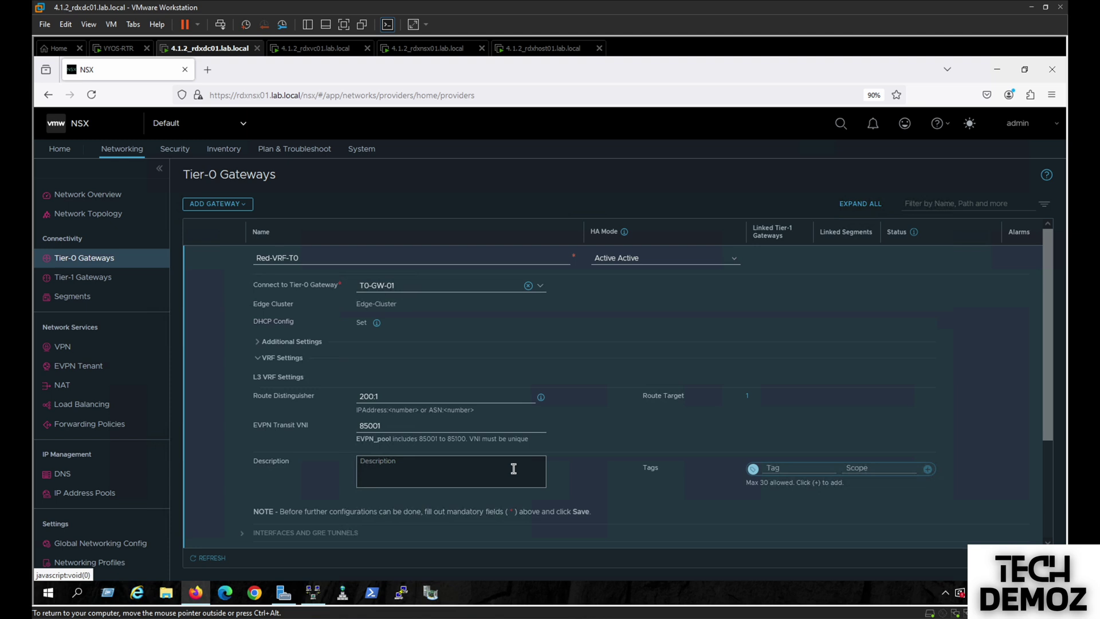
- Save the Red-VRF-T0 gateway and choose to continue configuring it
left_click_drag(1046, 393, 1051, 482)
left_click(276, 512)
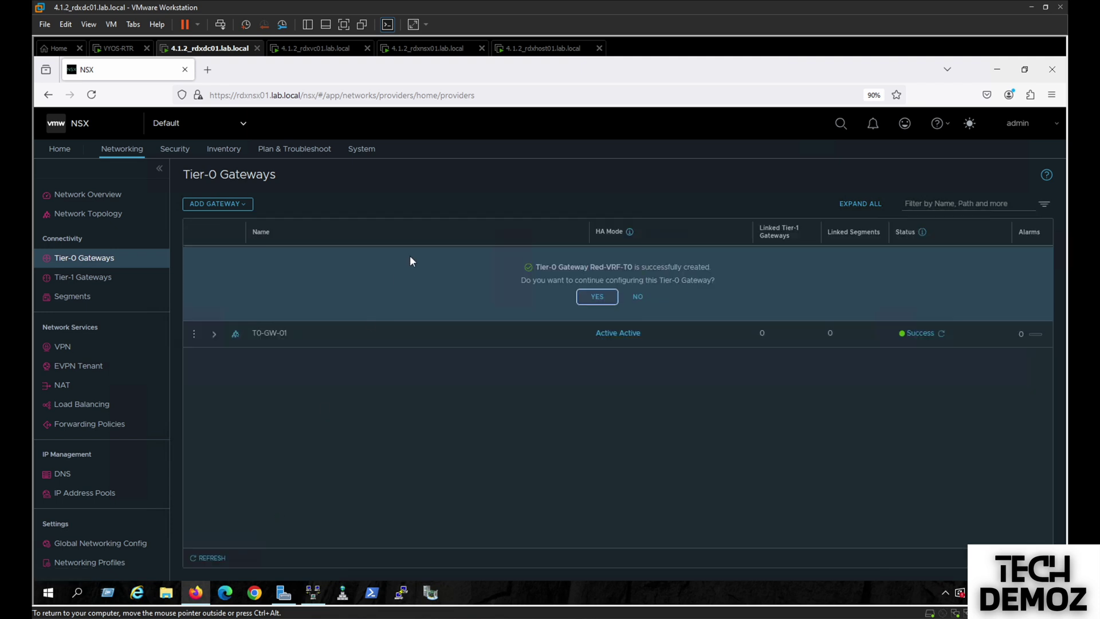
left_click(596, 298)
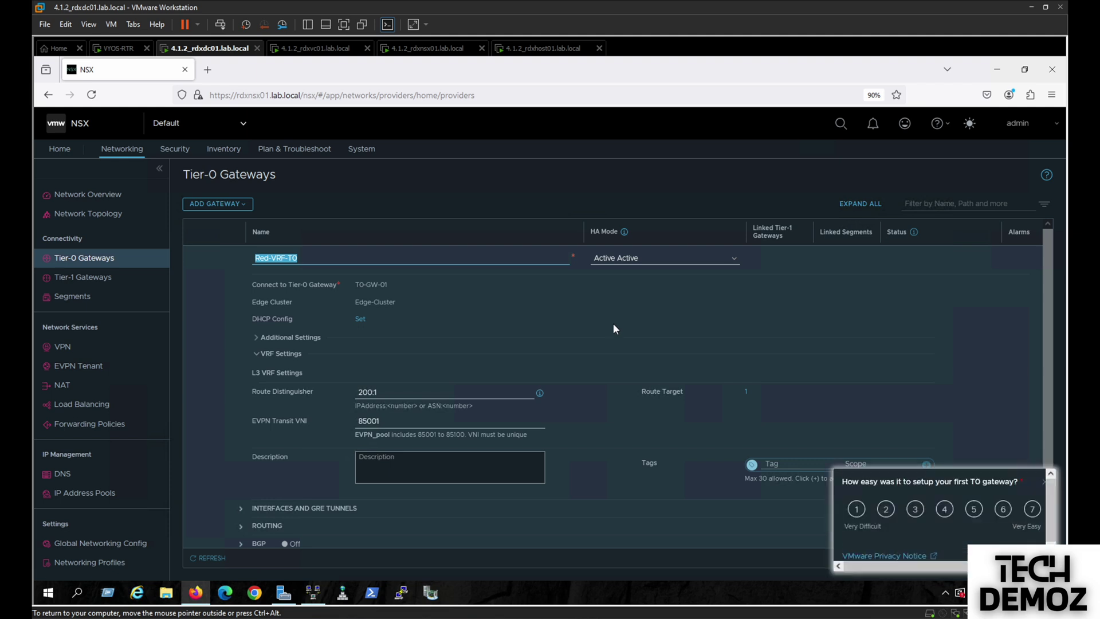
- Dismiss the Tier-0 gateway setup survey permanently with the option not to be asked again, and close its notice
left_click(1045, 482)
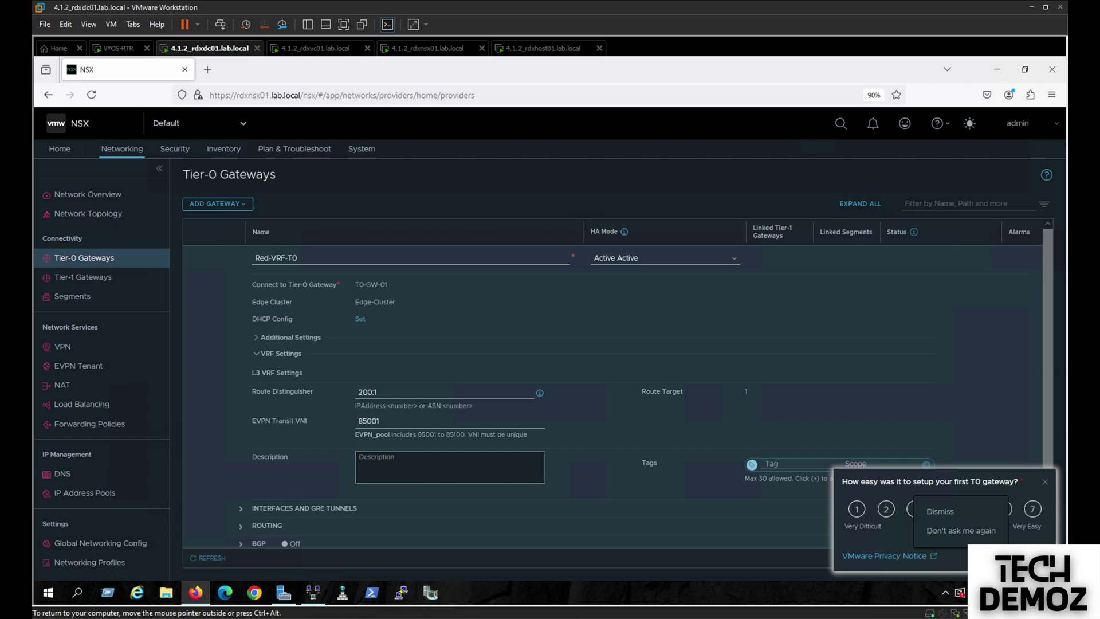
left_click(950, 531)
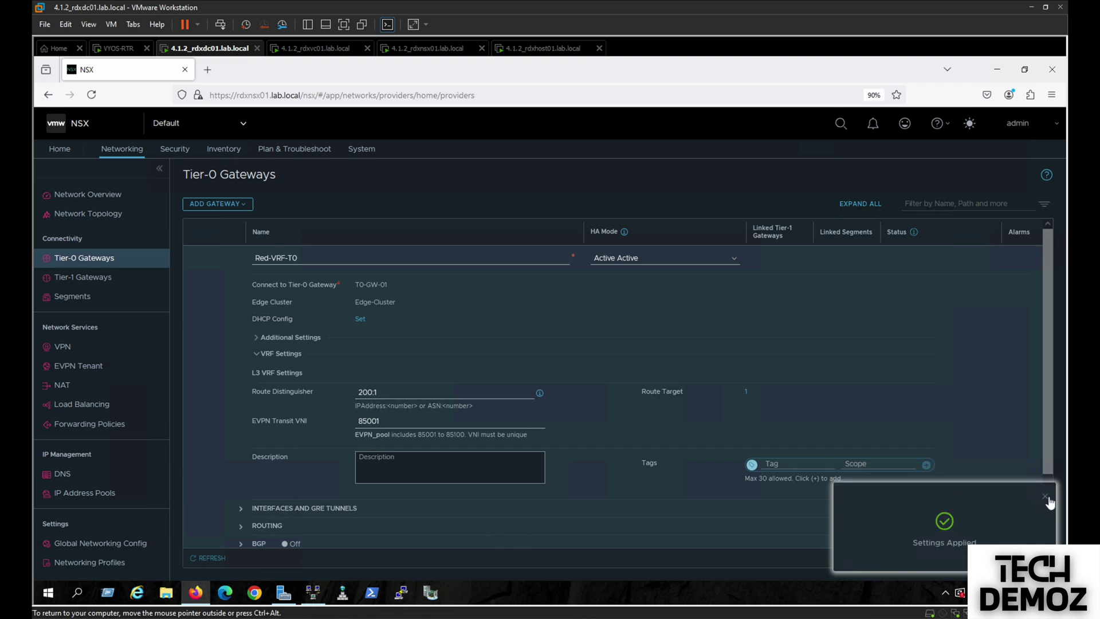
left_click(1047, 497)
- Add a route re-distribution rule named Connected to Red-VRF-T0, with Connected Interfaces & Segments under Advertised Tier-1 Subnets as its source
scroll(1046, 407, "down", 2)
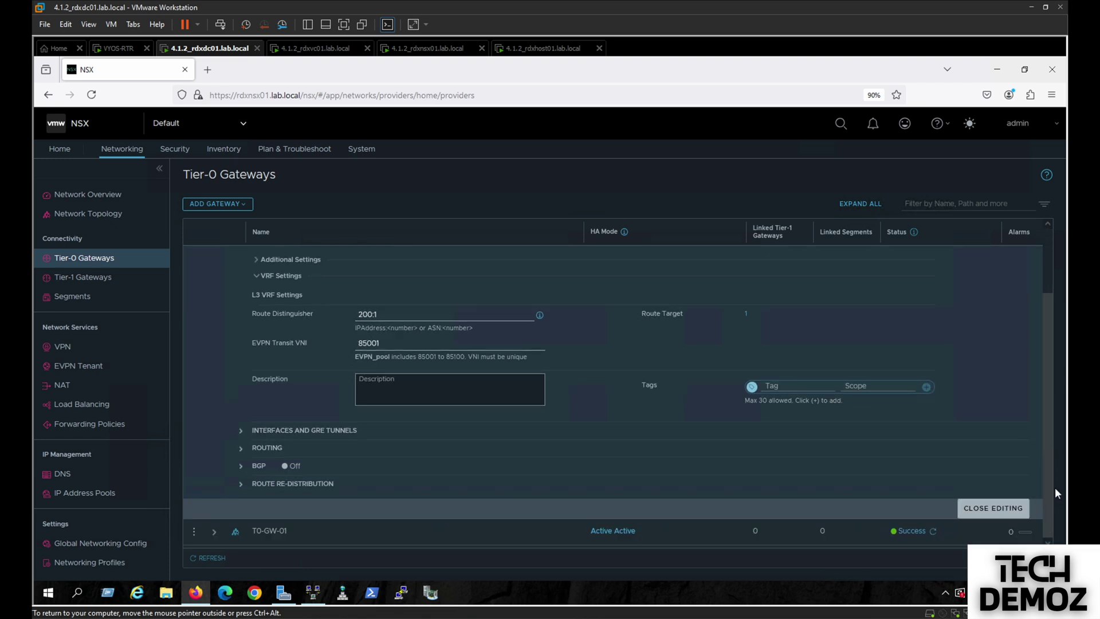
left_click(241, 484)
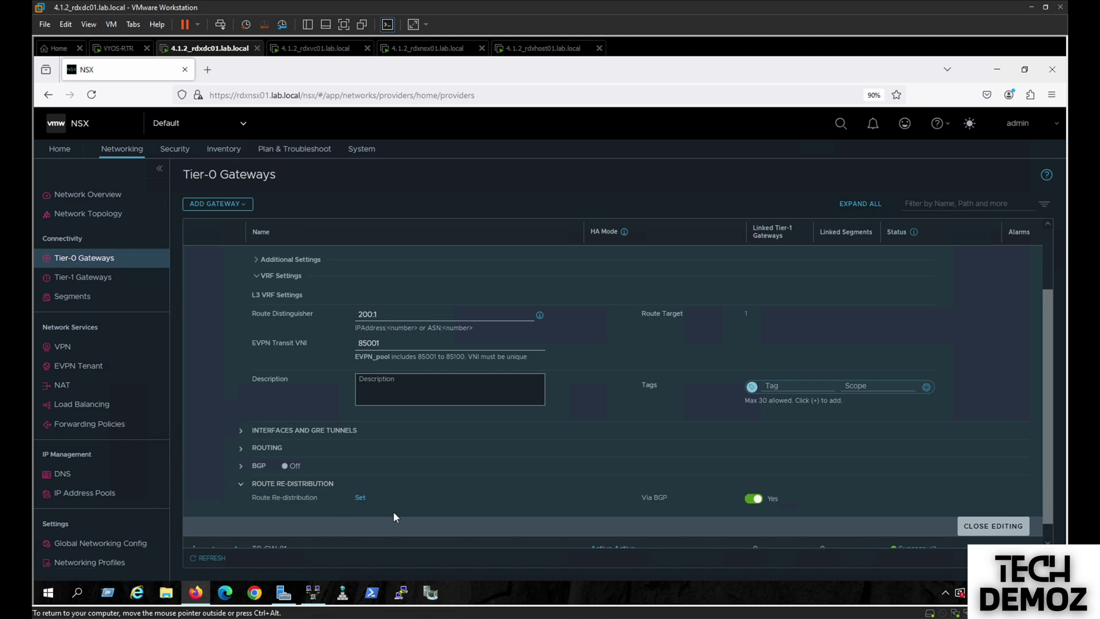
left_click(360, 497)
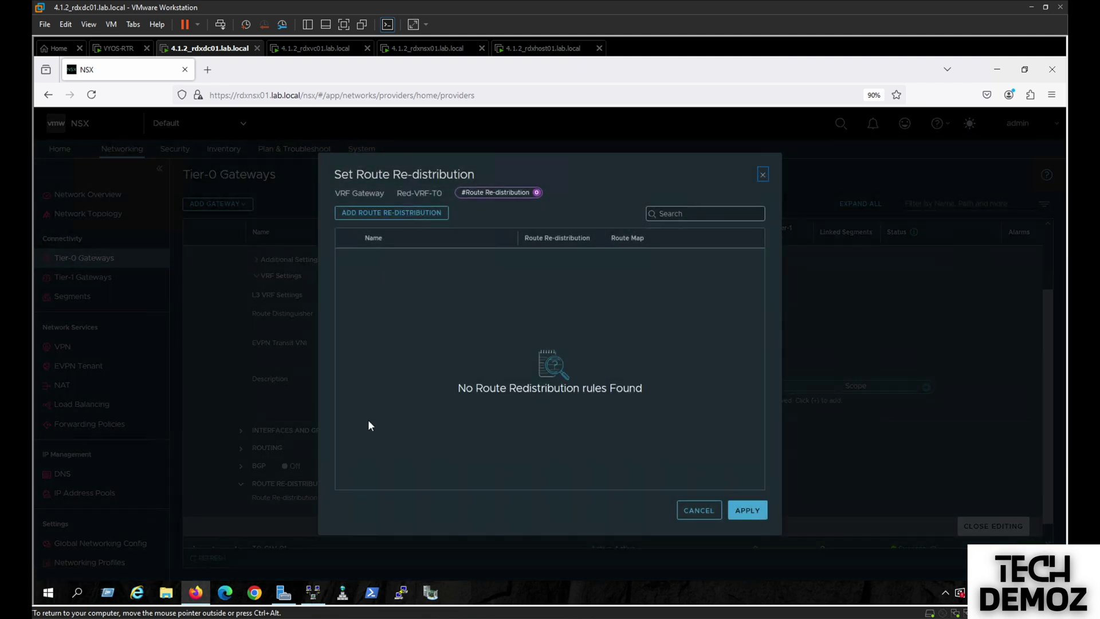
left_click(379, 212)
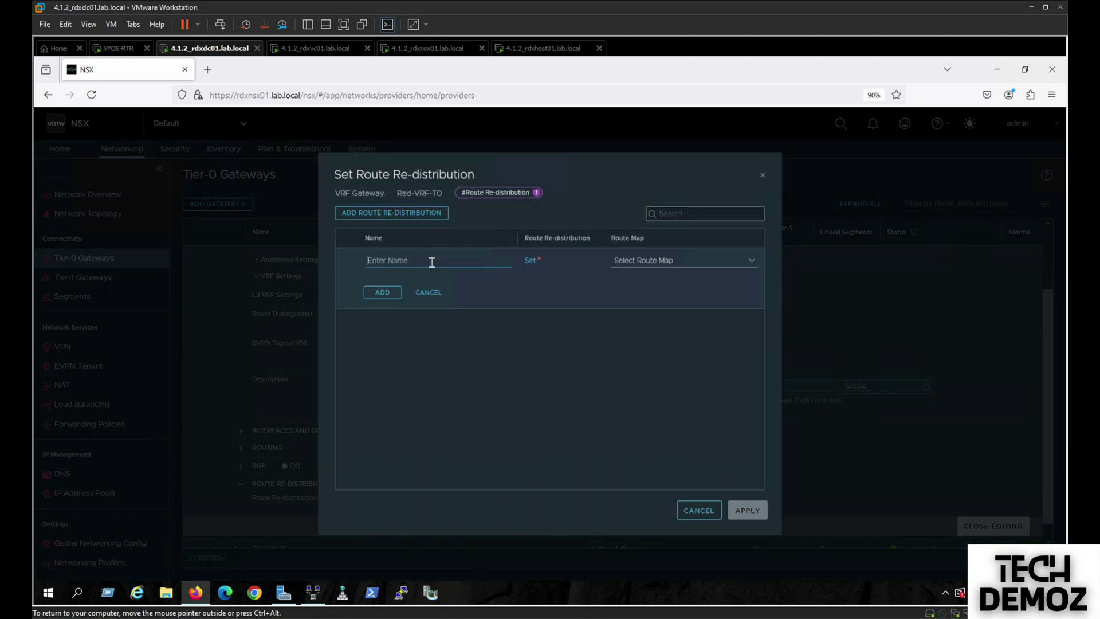
type("Connected")
left_click(530, 262)
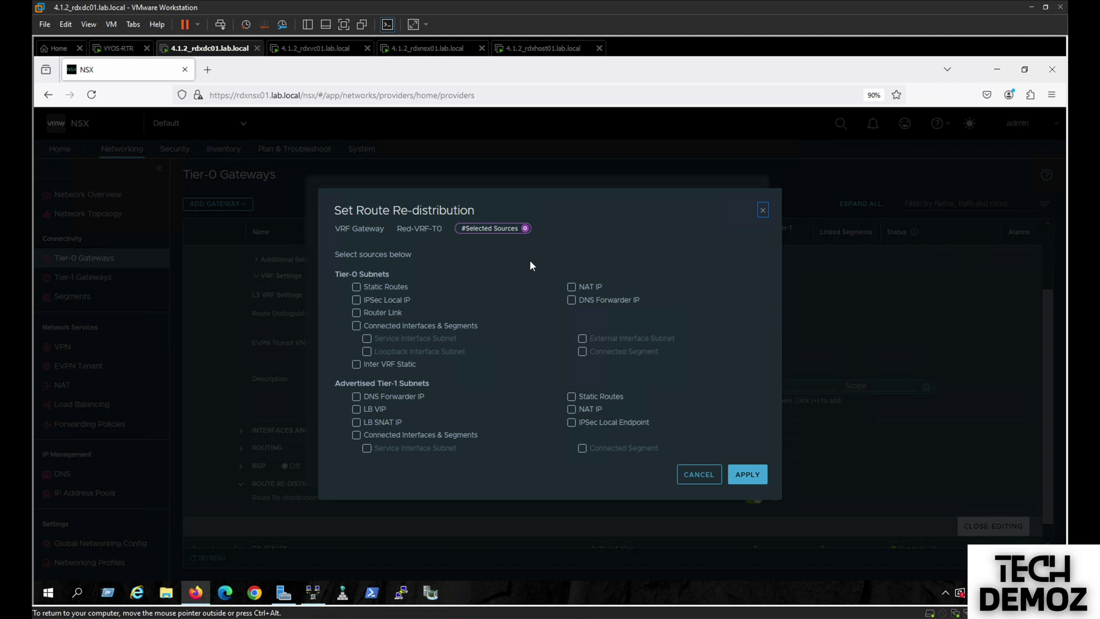
left_click(355, 435)
left_click(748, 473)
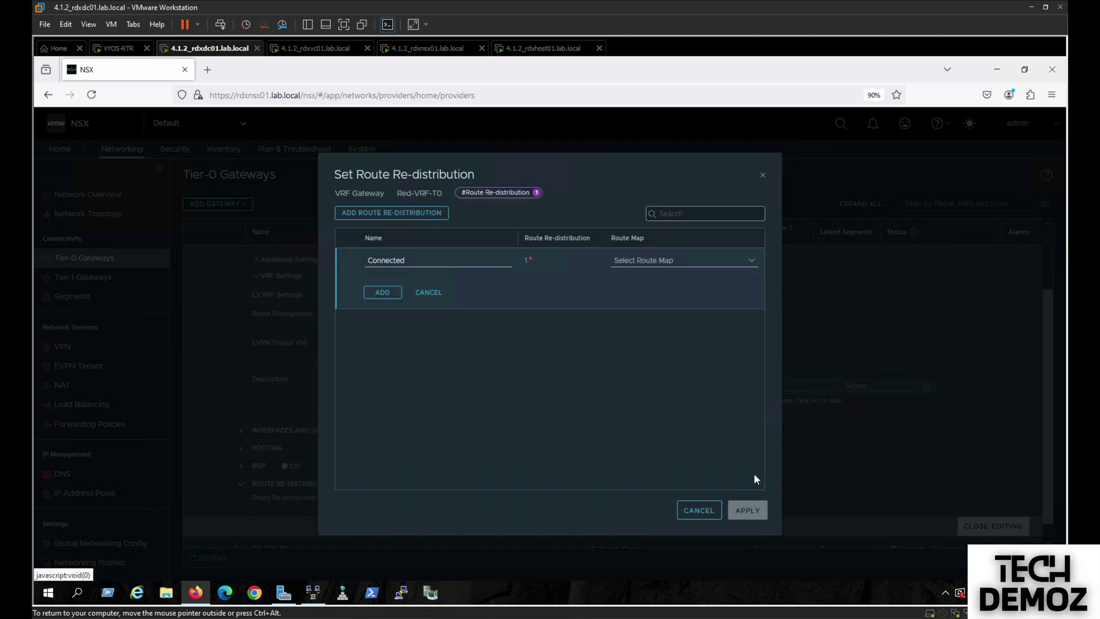
left_click(380, 293)
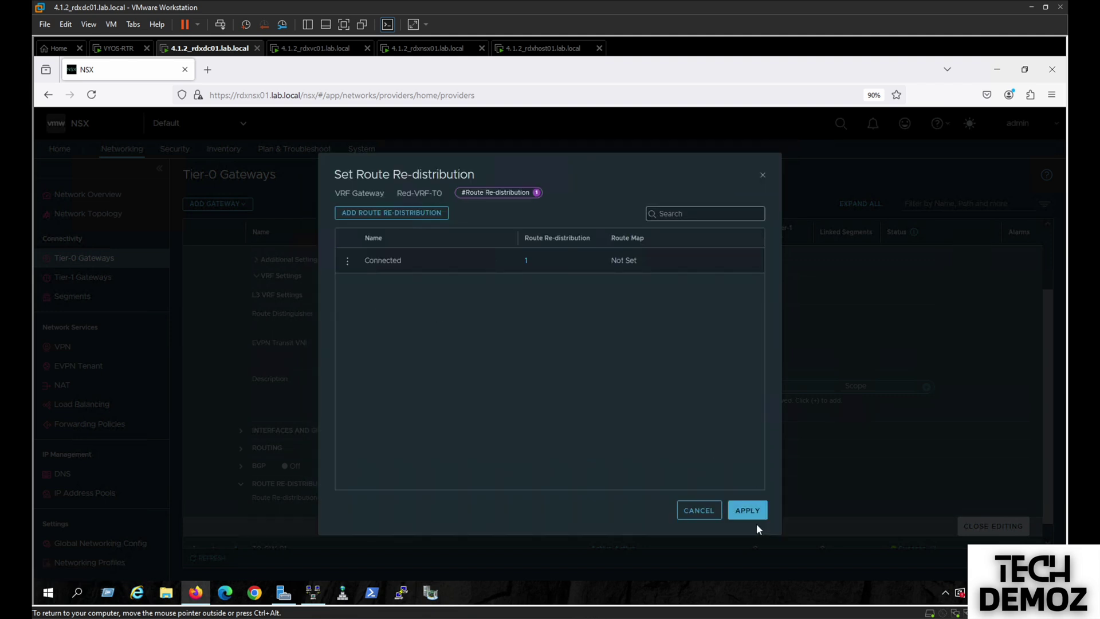
- Apply and save the route re-distribution of Red-VRF-T0, and finish editing the gateway
left_click(748, 510)
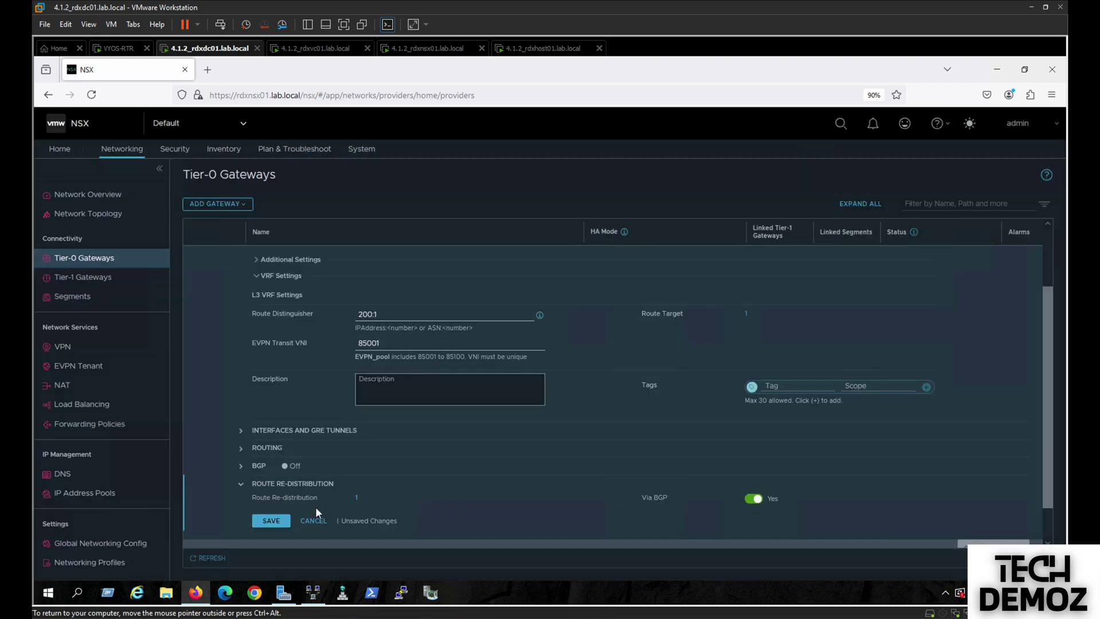
left_click(277, 520)
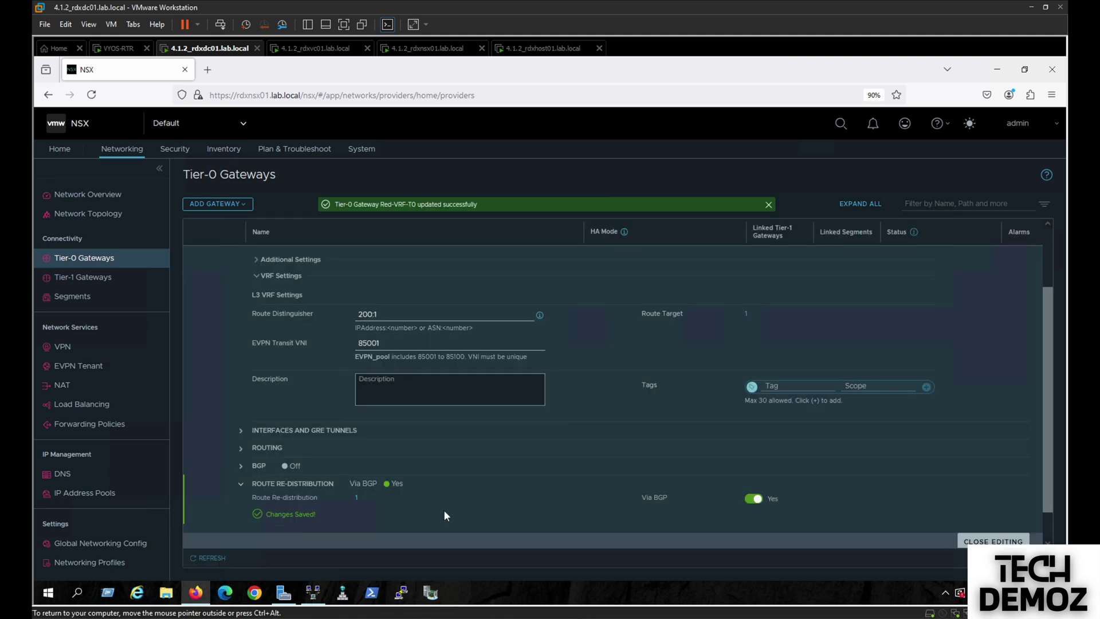
left_click(1008, 542)
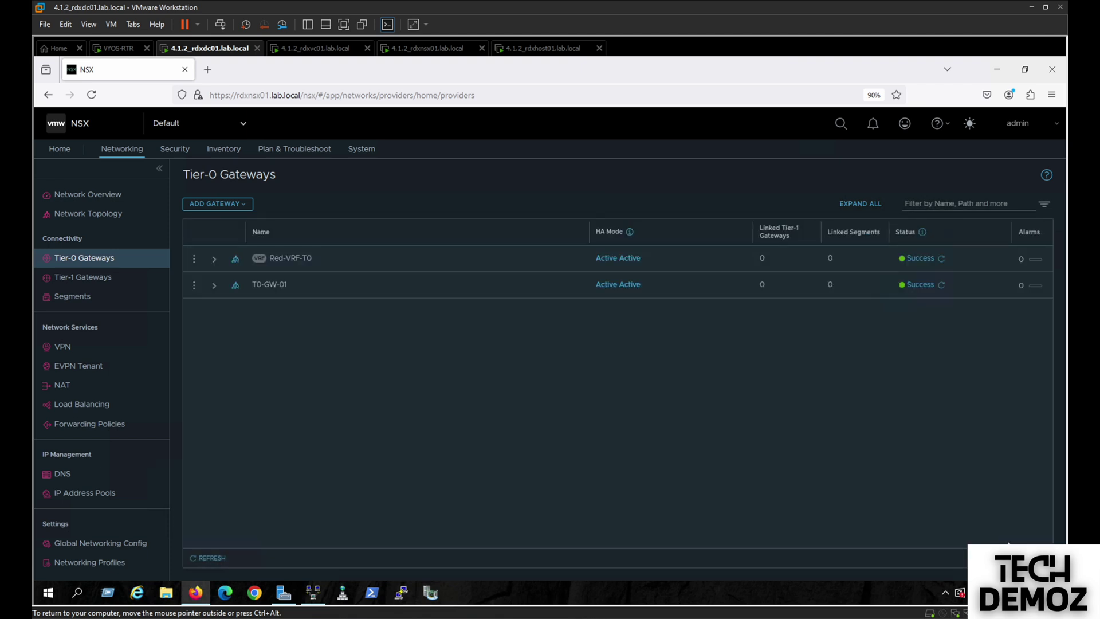
- Start a new VRF gateway named BLue-VRF-T0 and connect it to Tier-0 gateway T0-GW-01
left_click(216, 204)
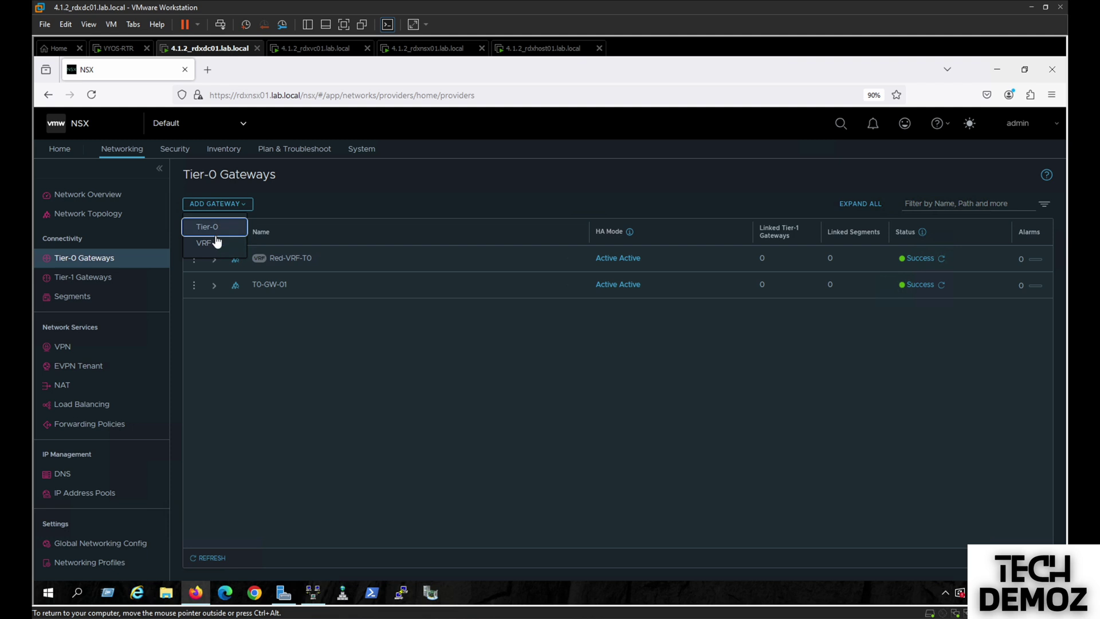
left_click(212, 246)
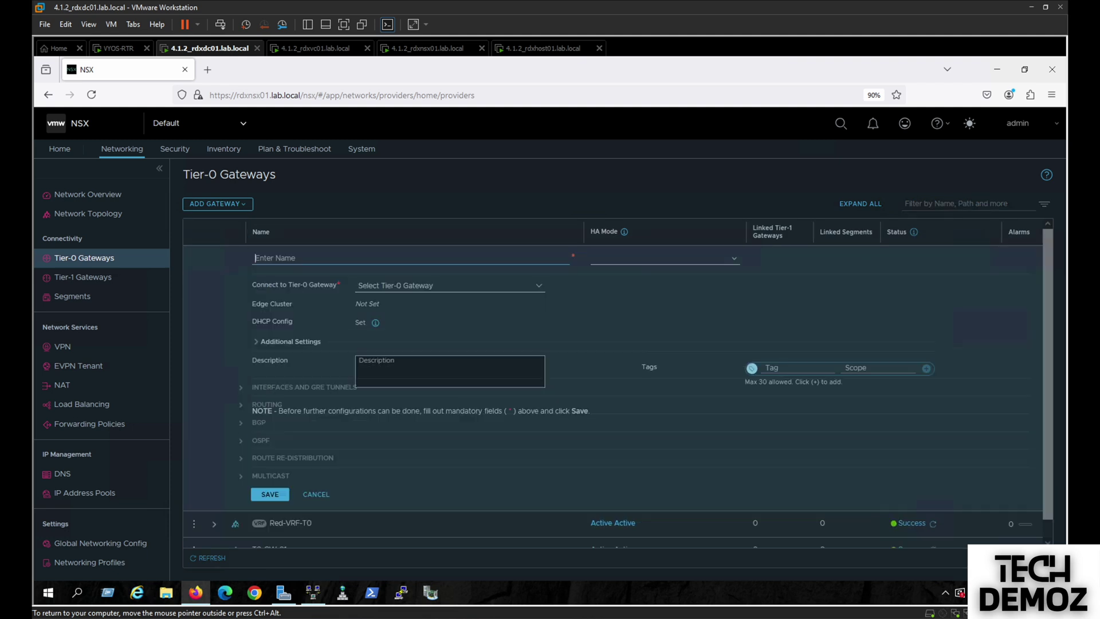
left_click(344, 258)
type("BLue-VRF-T0")
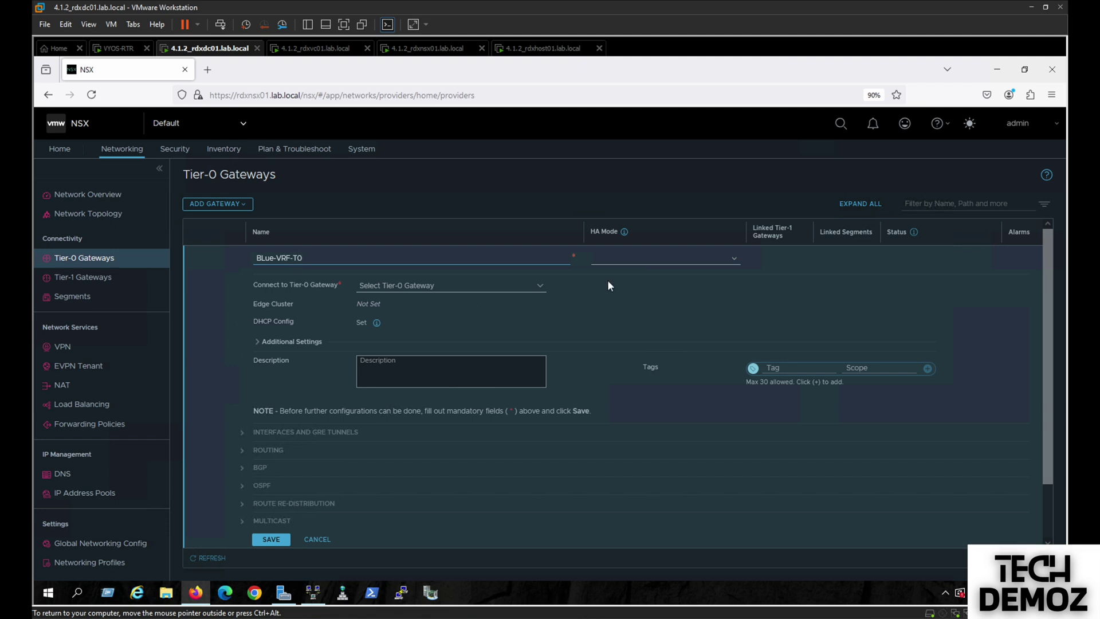
left_click(493, 287)
left_click(435, 304)
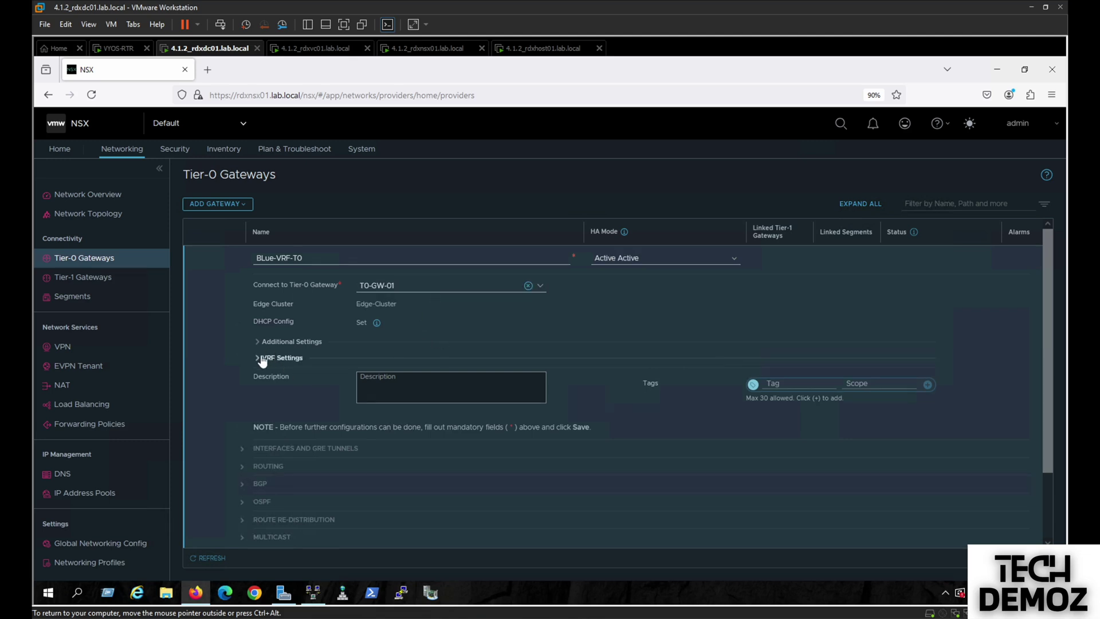
- In the VRF settings of BLue-VRF-T0, set the route distinguisher to 200:2 and the EVPN transit VNI to 85002
left_click(277, 359)
left_click(389, 398)
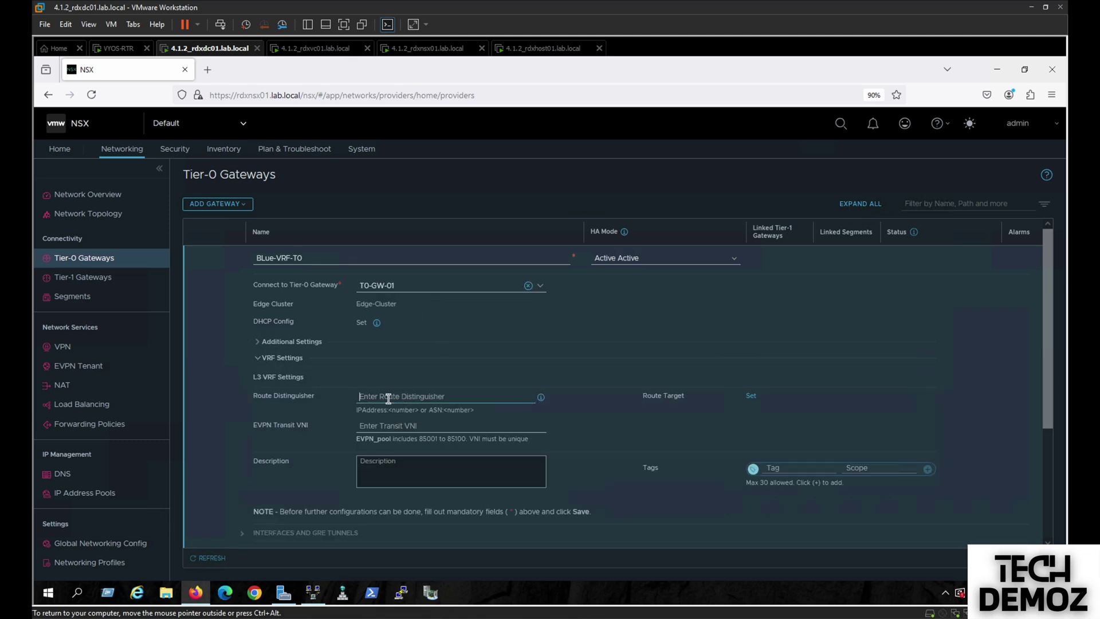
type("200:2")
left_click(408, 424)
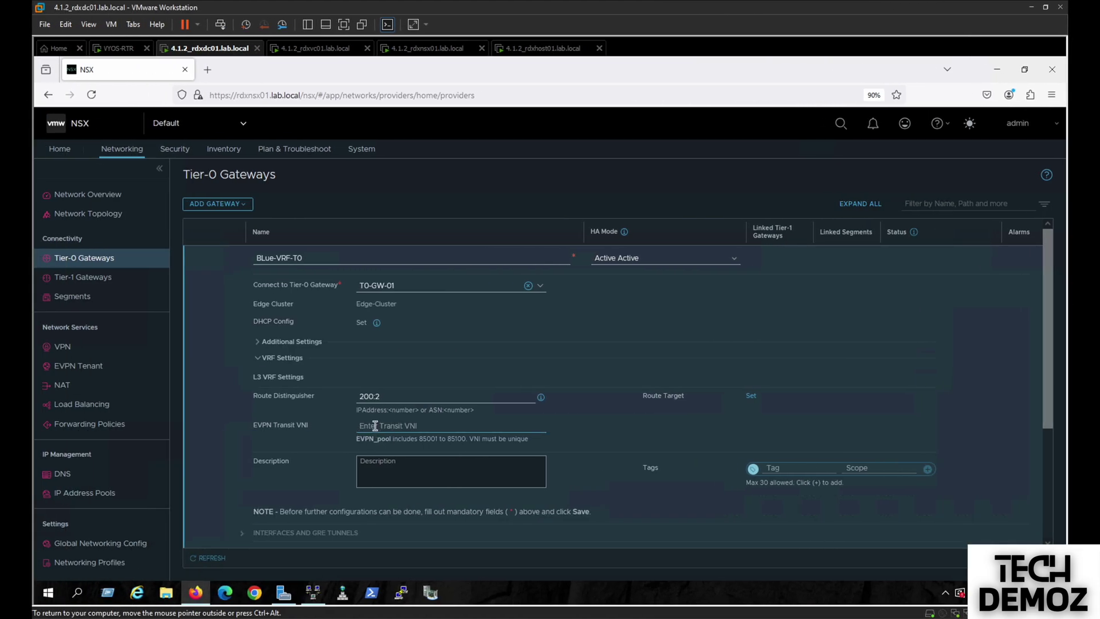
type("85002")
- Add a manual L2VPN EVPN route target to BLue-VRF-T0 with import target 100:2 and export target 200:2, and apply it
left_click(750, 396)
left_click(392, 247)
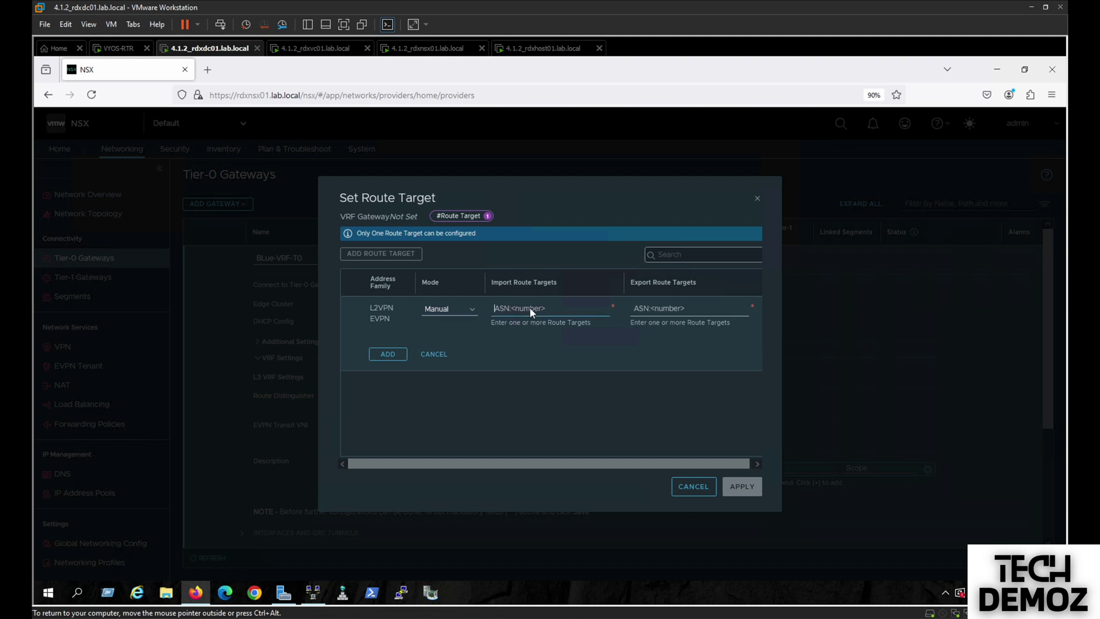
type("100:2")
left_click(662, 306)
type("200")
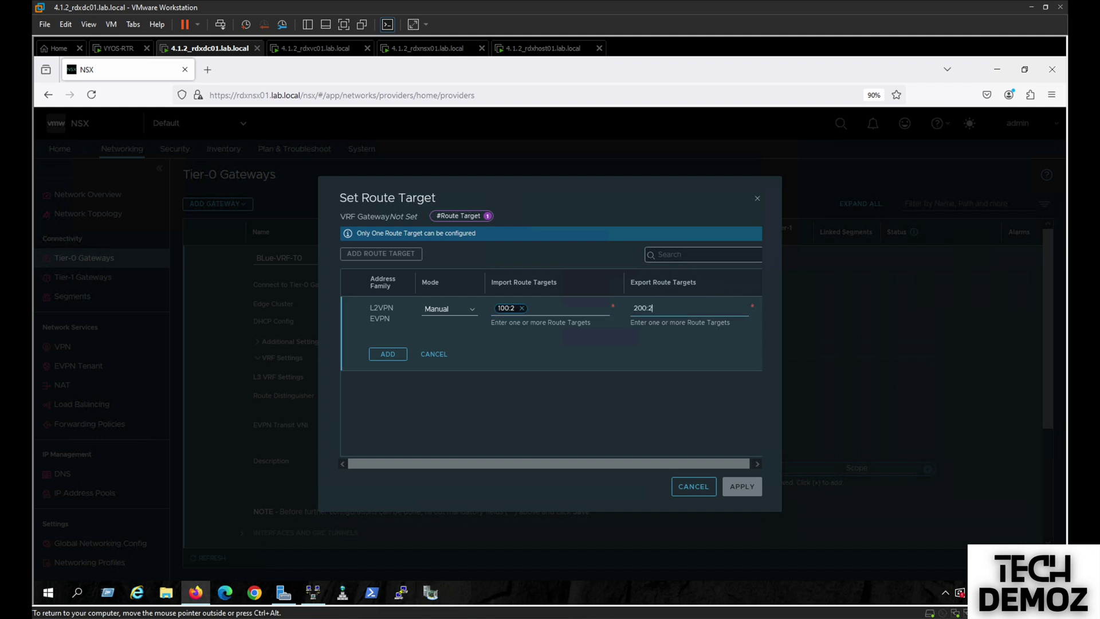
left_click(385, 354)
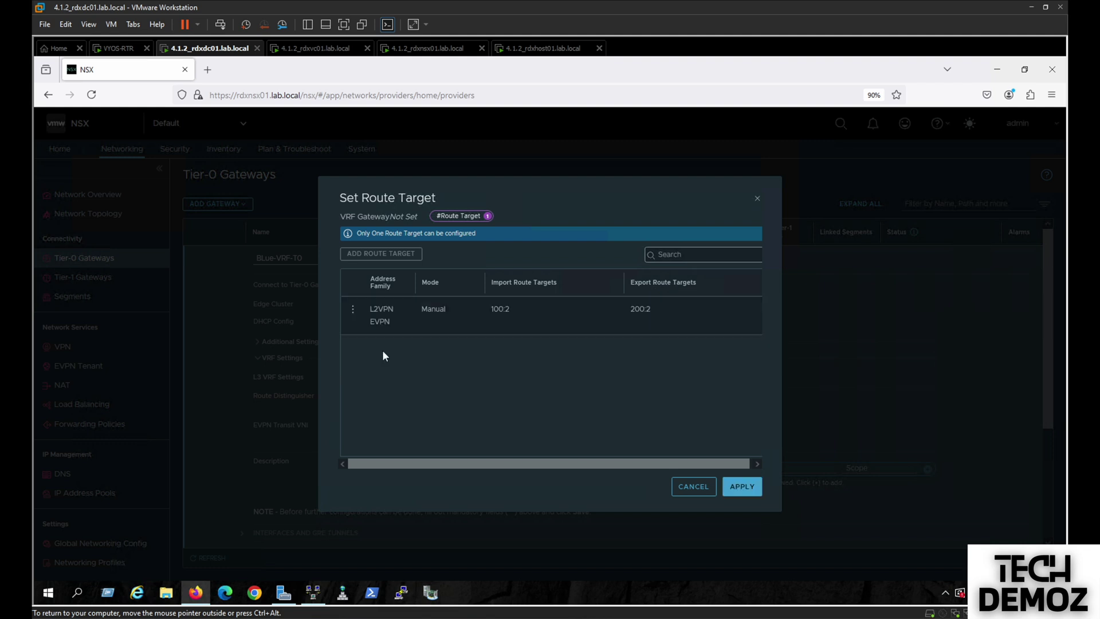
left_click(743, 487)
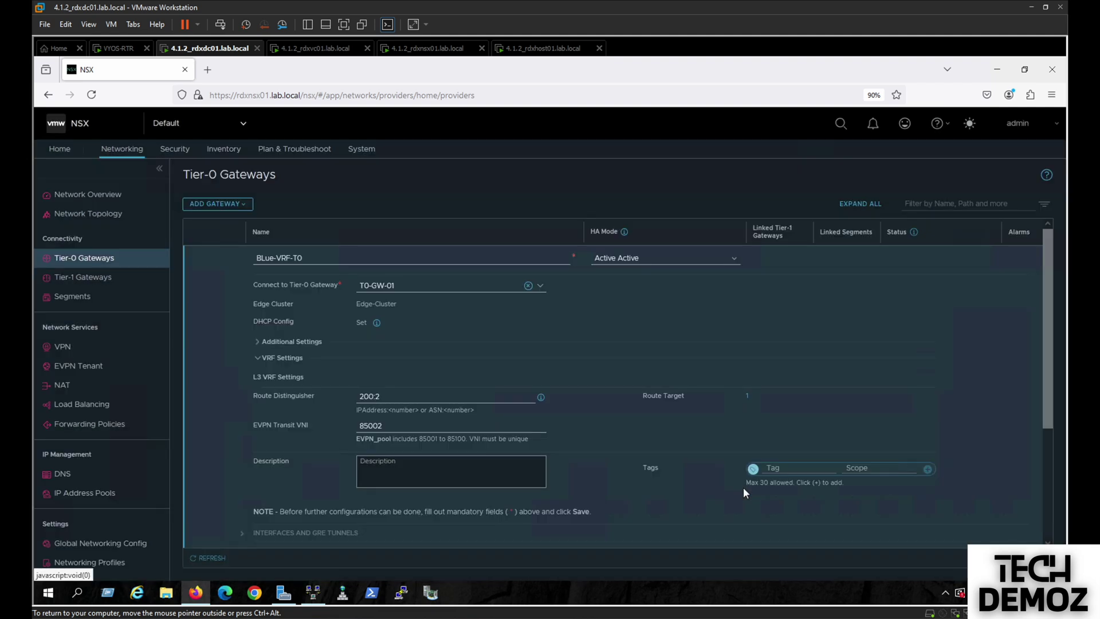
- Save the BLue-VRF-T0 gateway and choose to continue configuring it
scroll(1047, 417, "down", 3)
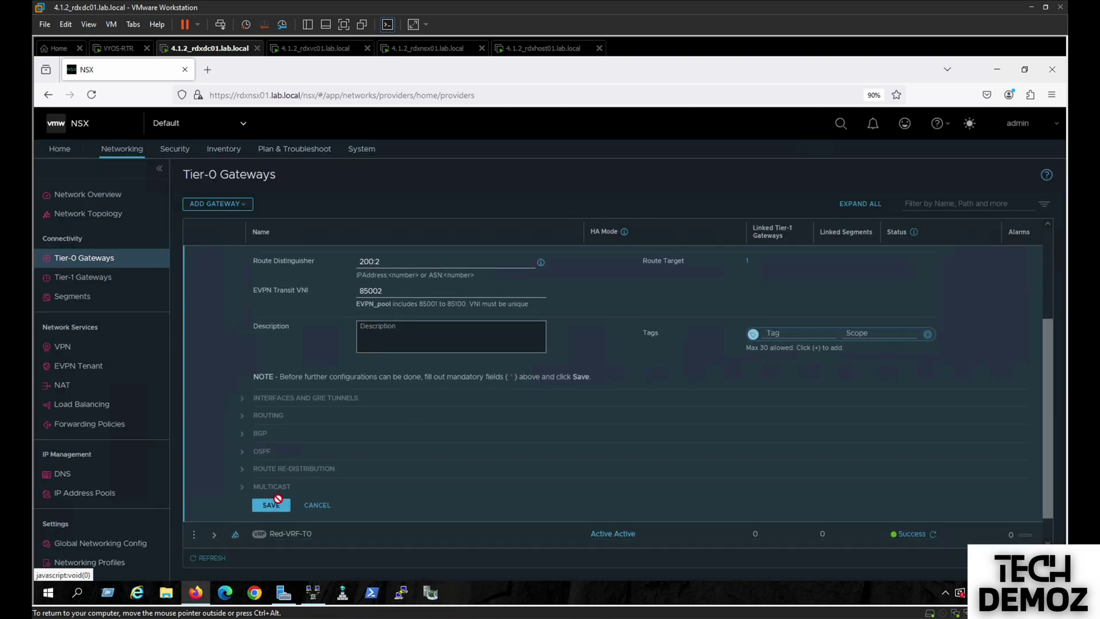
left_click(277, 507)
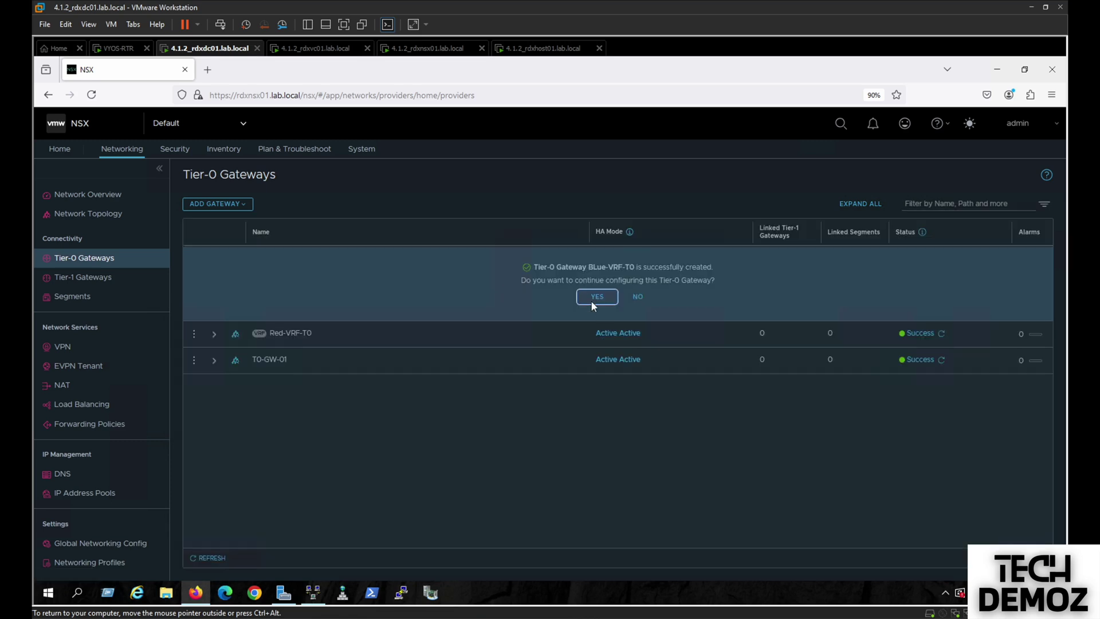
left_click(597, 297)
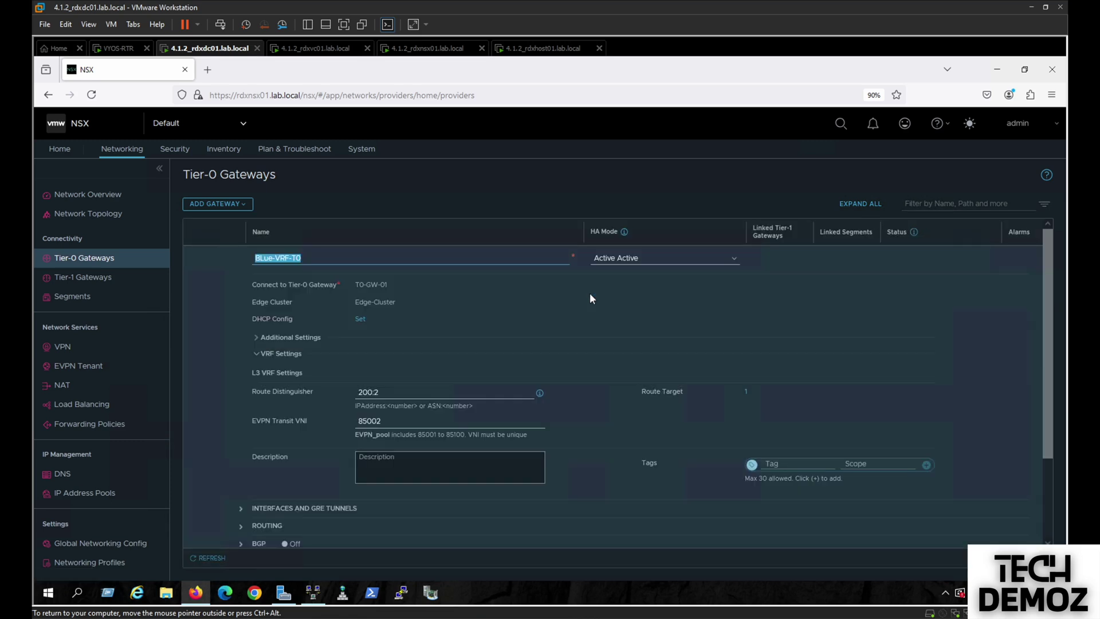
- Add a route re-distribution rule named Connected to BLue-VRF-T0, with Connected Interfaces & Segments under Advertised Tier-1 Subnets as its source
left_click_drag(1044, 360, 1057, 466)
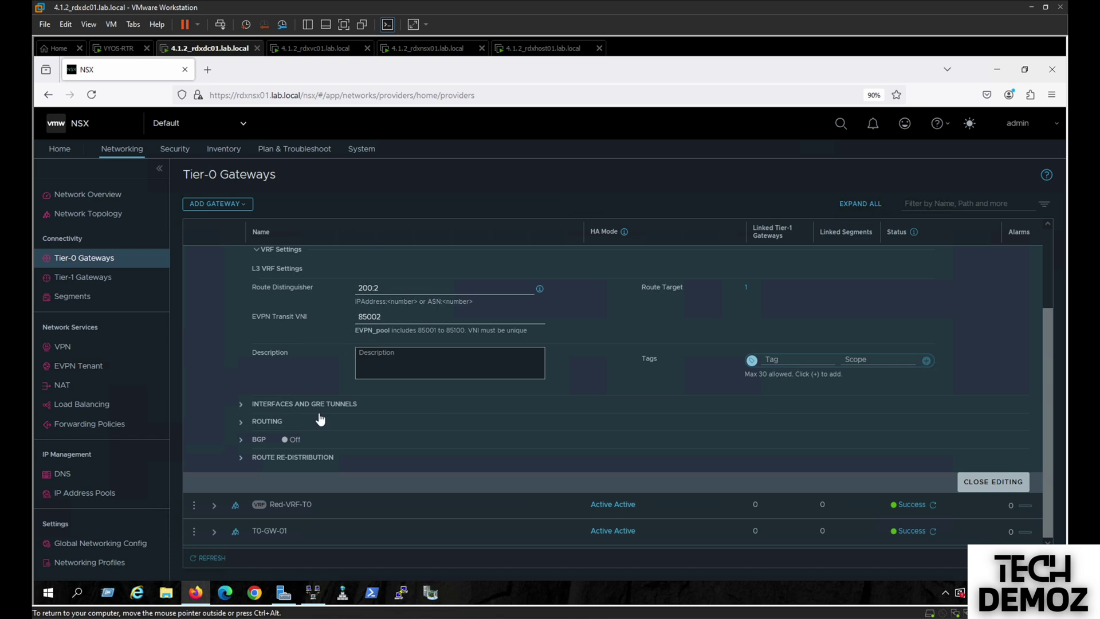
left_click(241, 457)
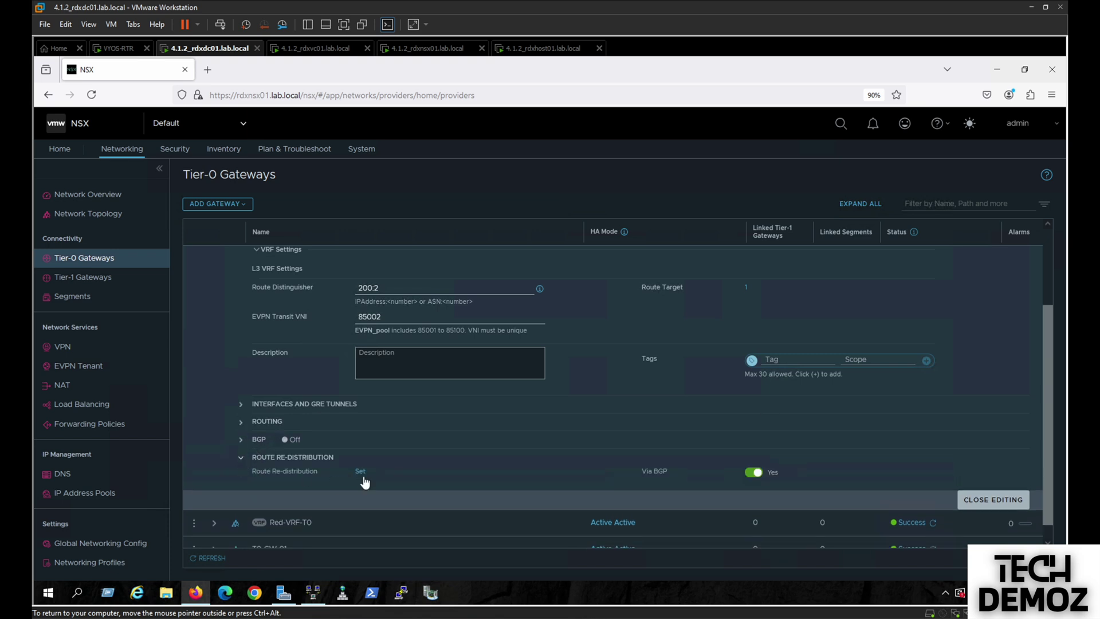
left_click(360, 472)
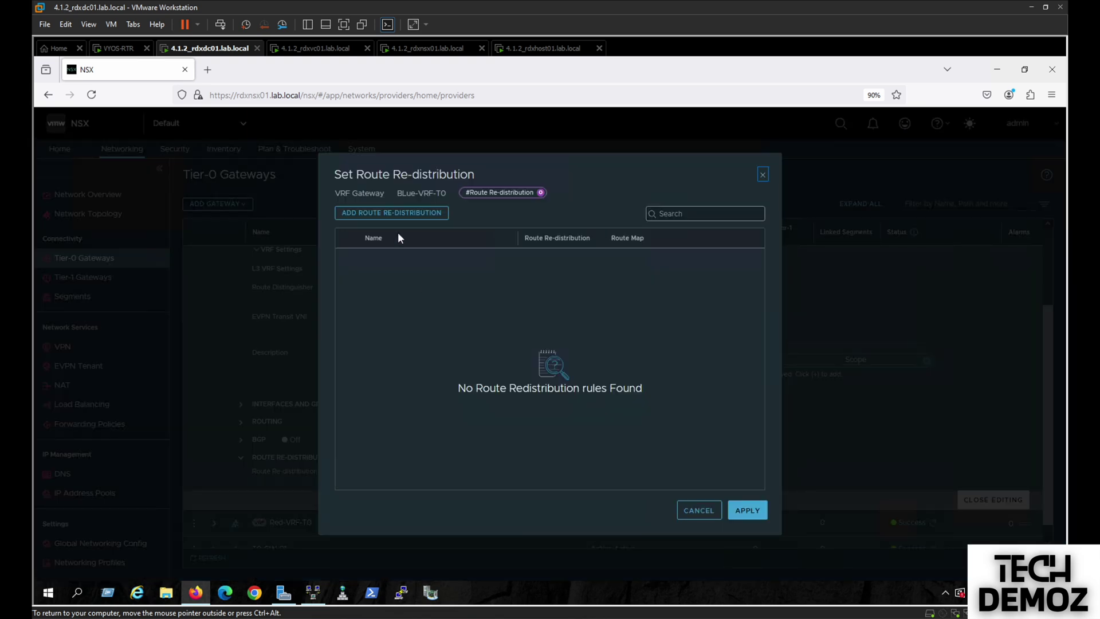
left_click(390, 213)
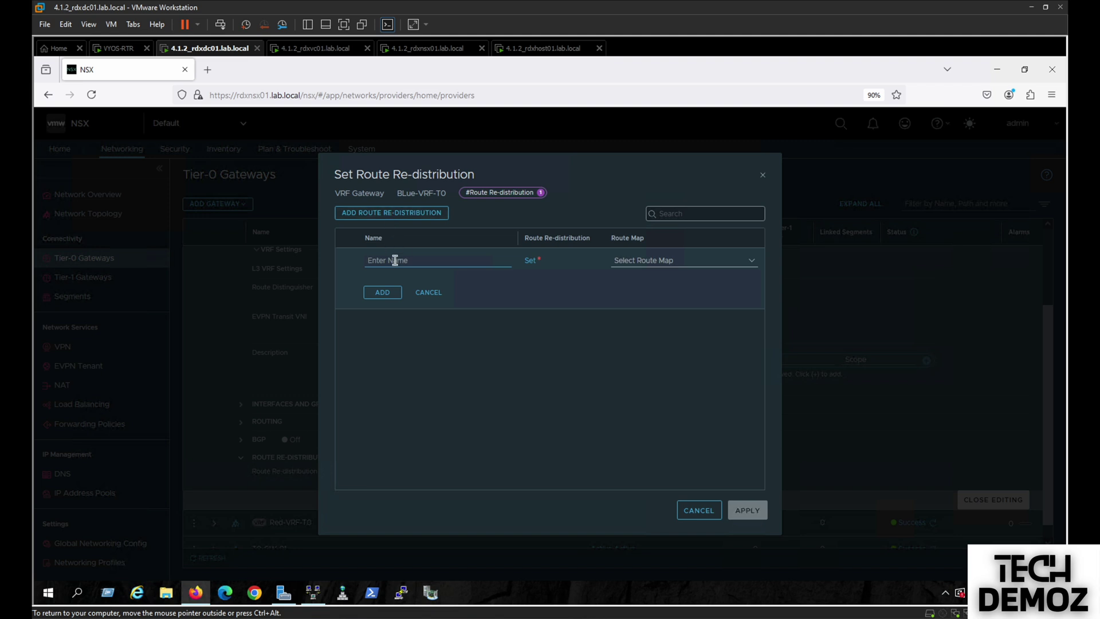
type("Connected")
left_click(531, 261)
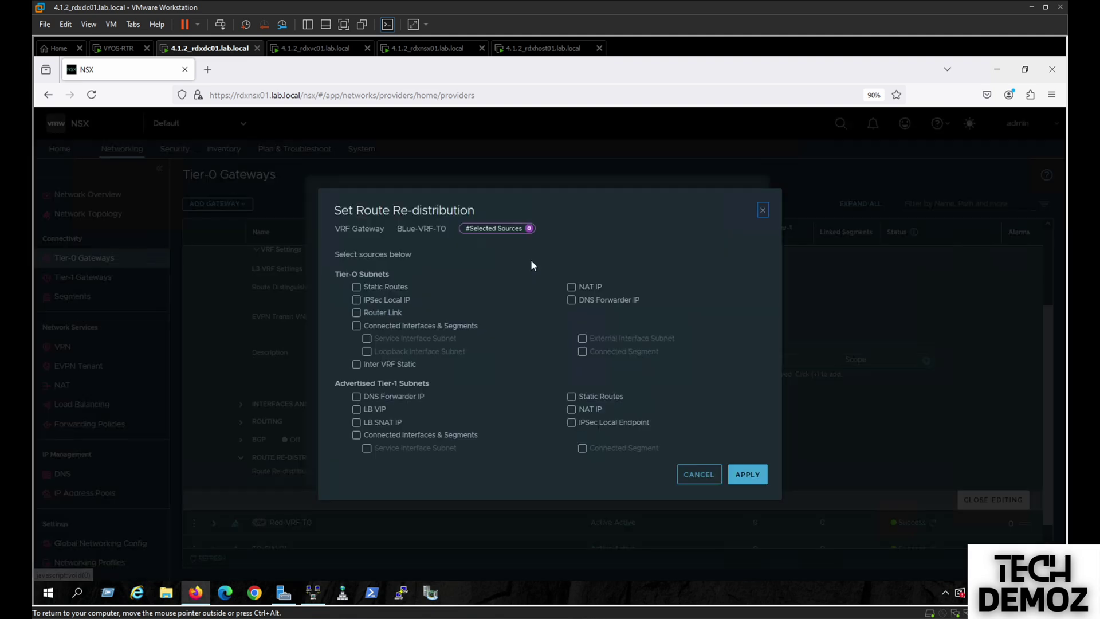
left_click(356, 435)
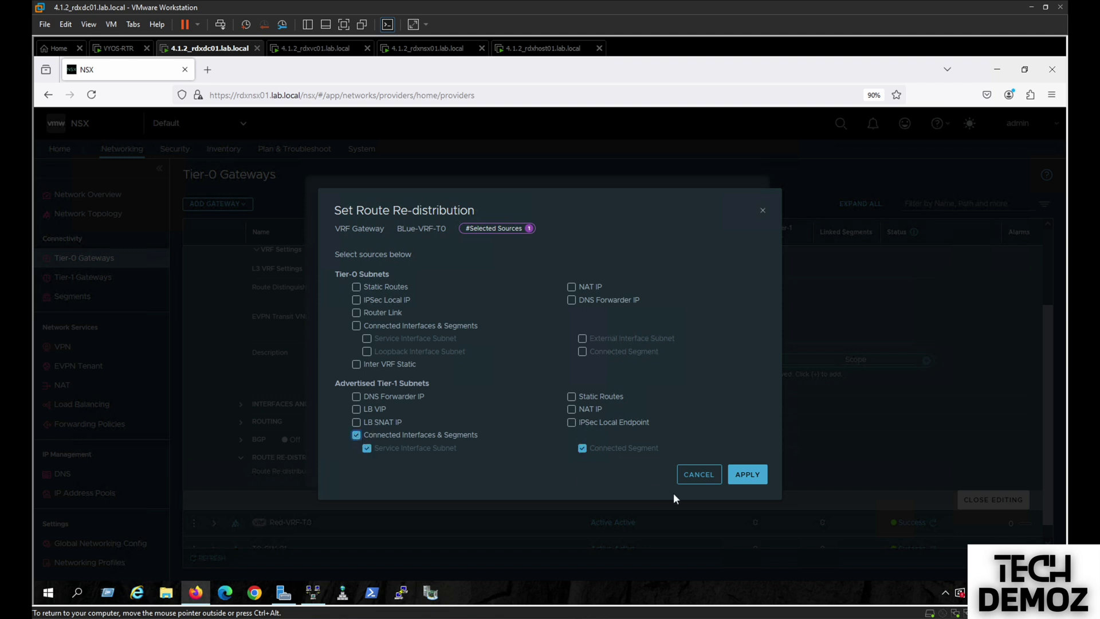
left_click(747, 474)
left_click(382, 292)
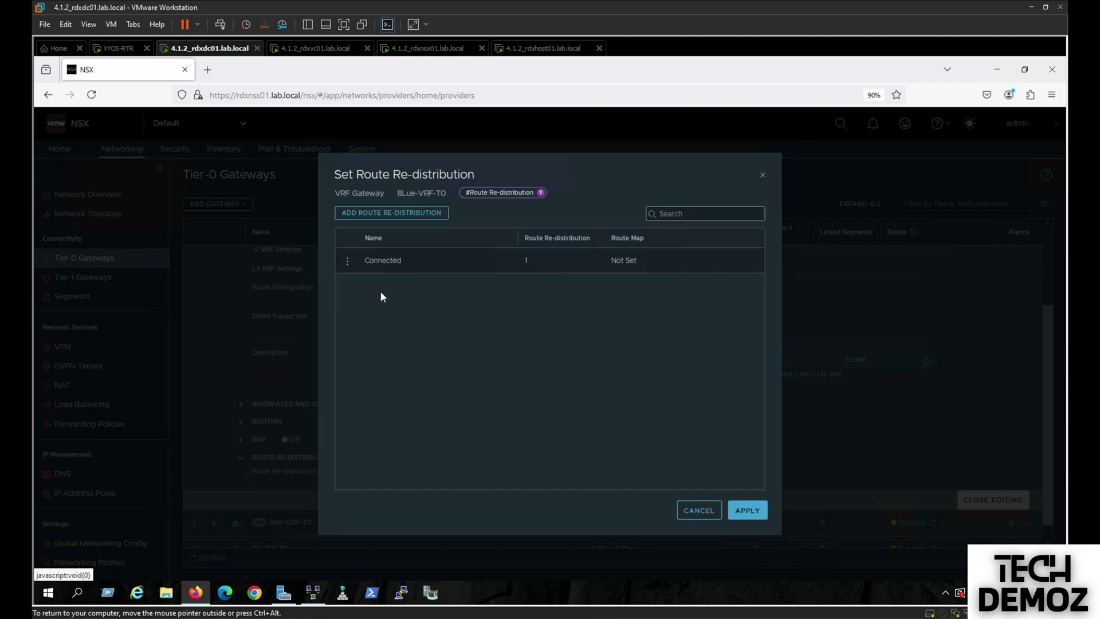
- Apply and save the route re-distribution of BLue-VRF-T0, and finish editing the gateway
left_click(747, 511)
left_click(261, 491)
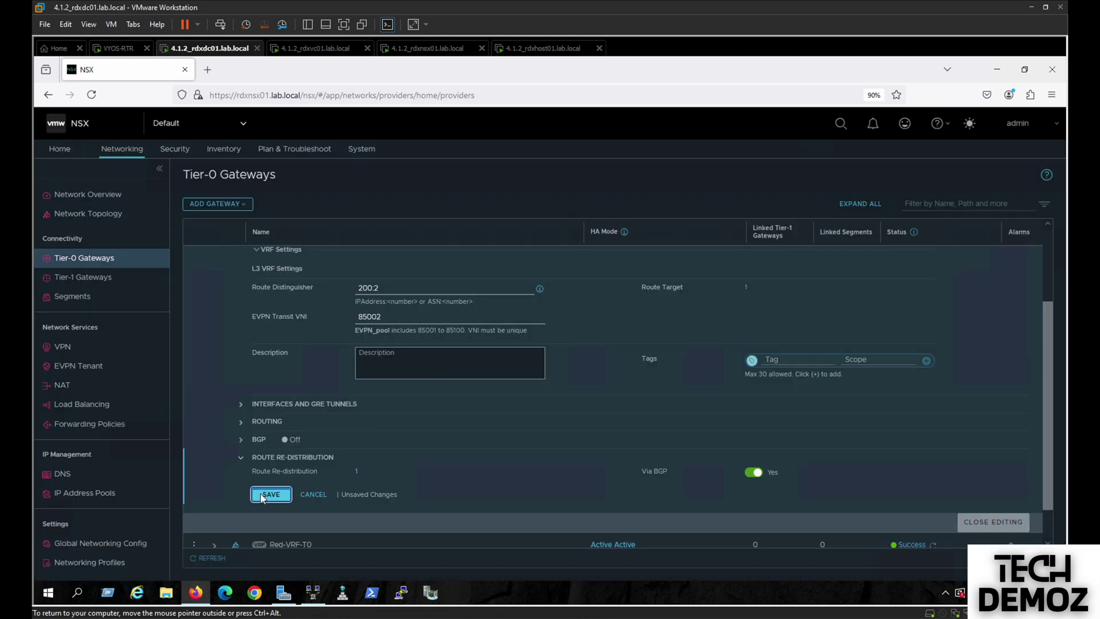
left_click(1000, 517)
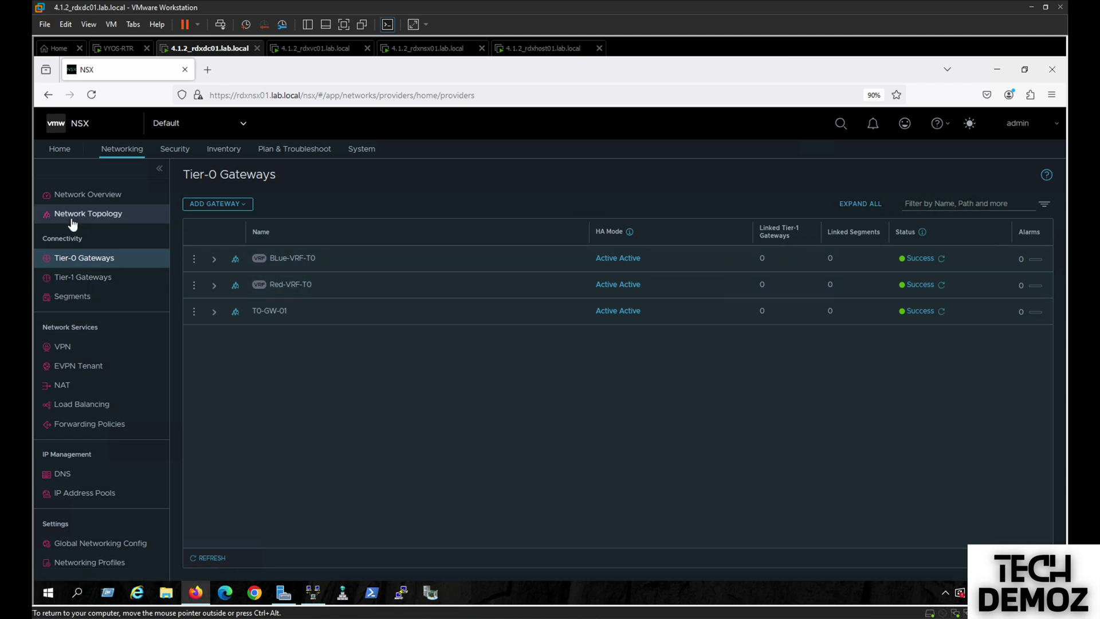
- Start a new Tier-1 gateway named T0-GW-Red and link it to the Tier-0 gateway Red-VRF-T0
left_click(215, 260)
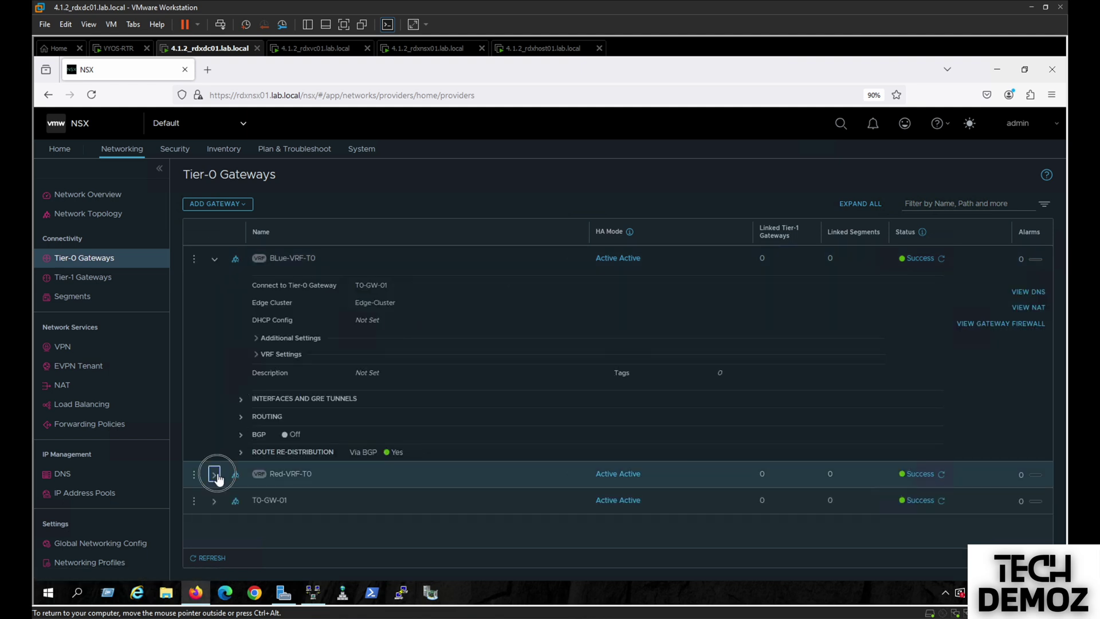
left_click(214, 474)
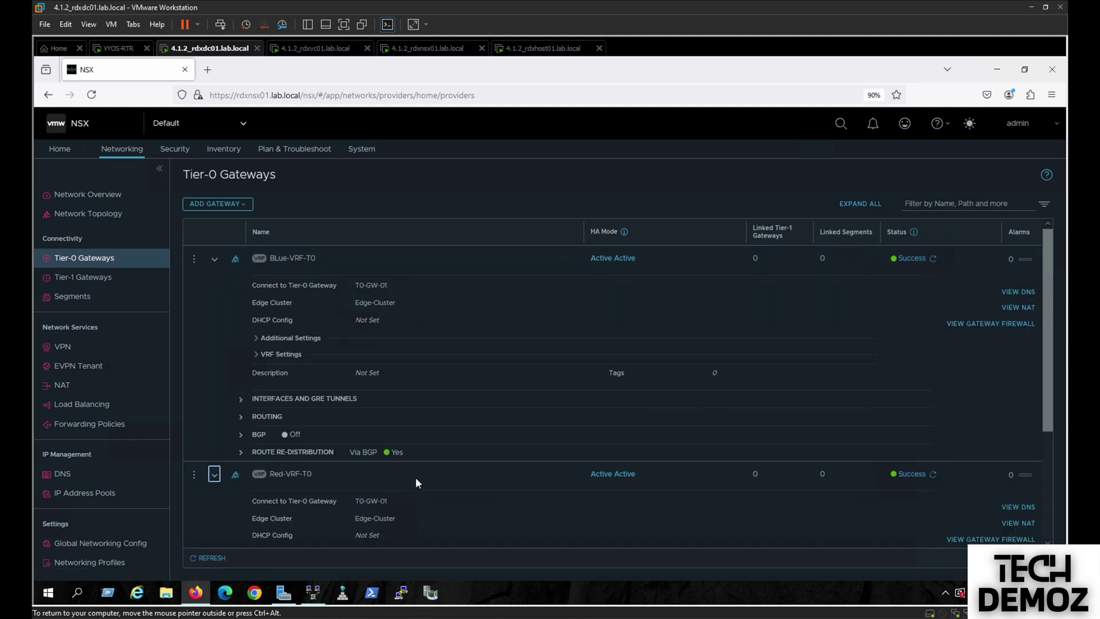
left_click(95, 279)
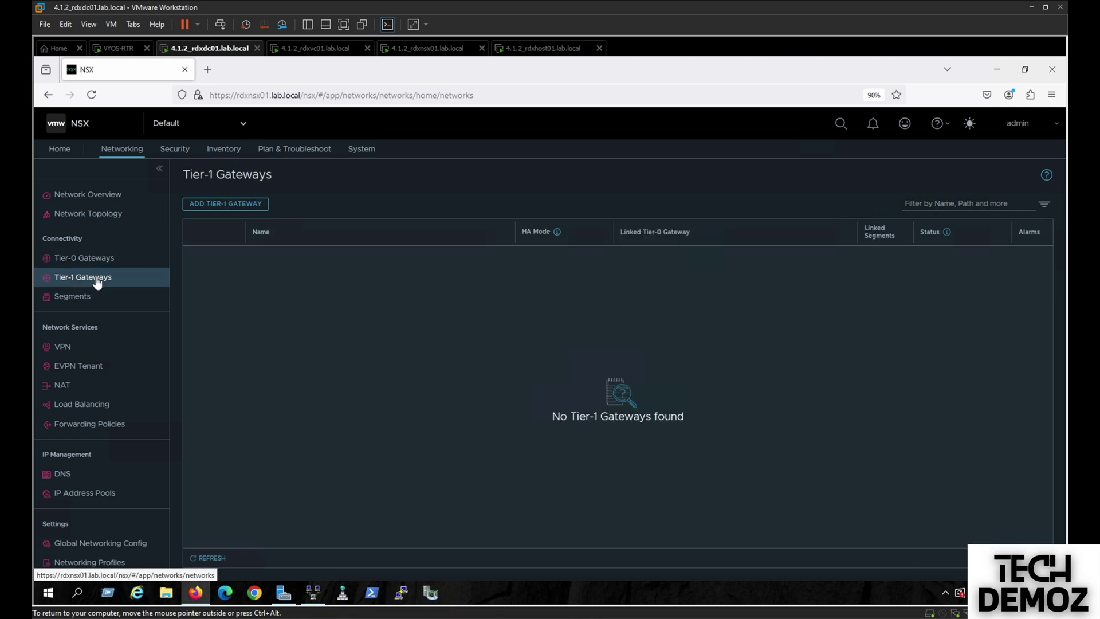
left_click(213, 205)
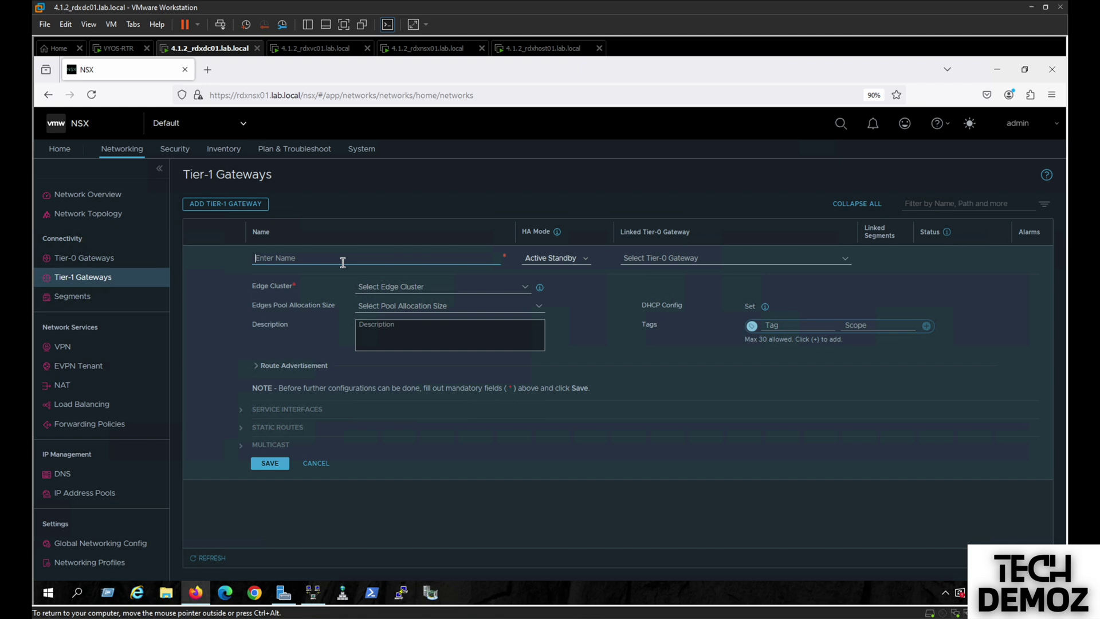
type("T")
type("O-")
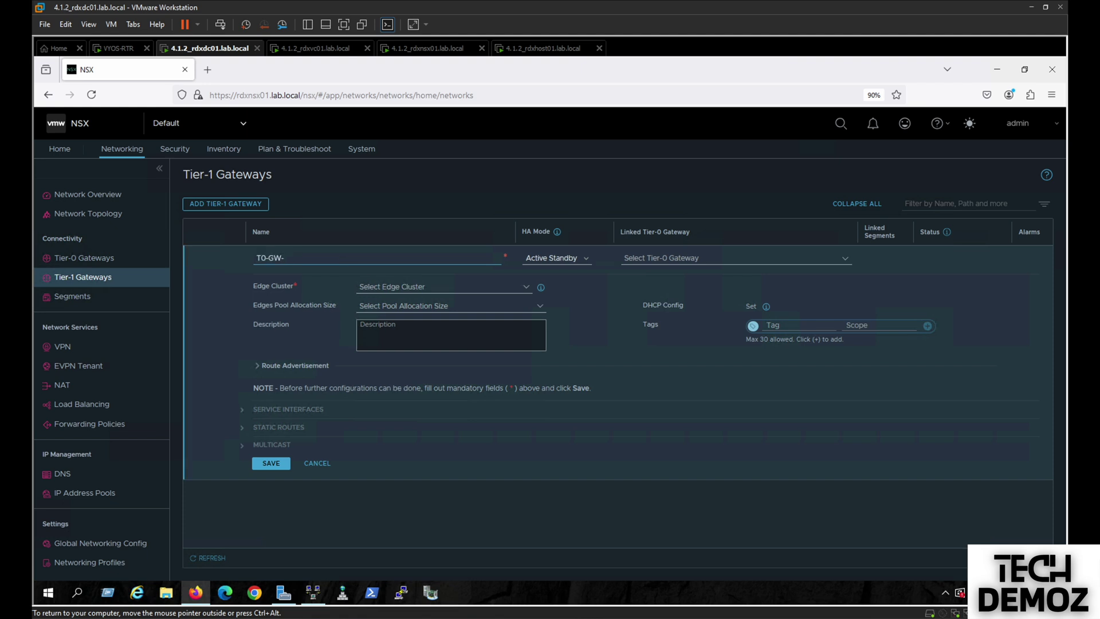
left_click(638, 257)
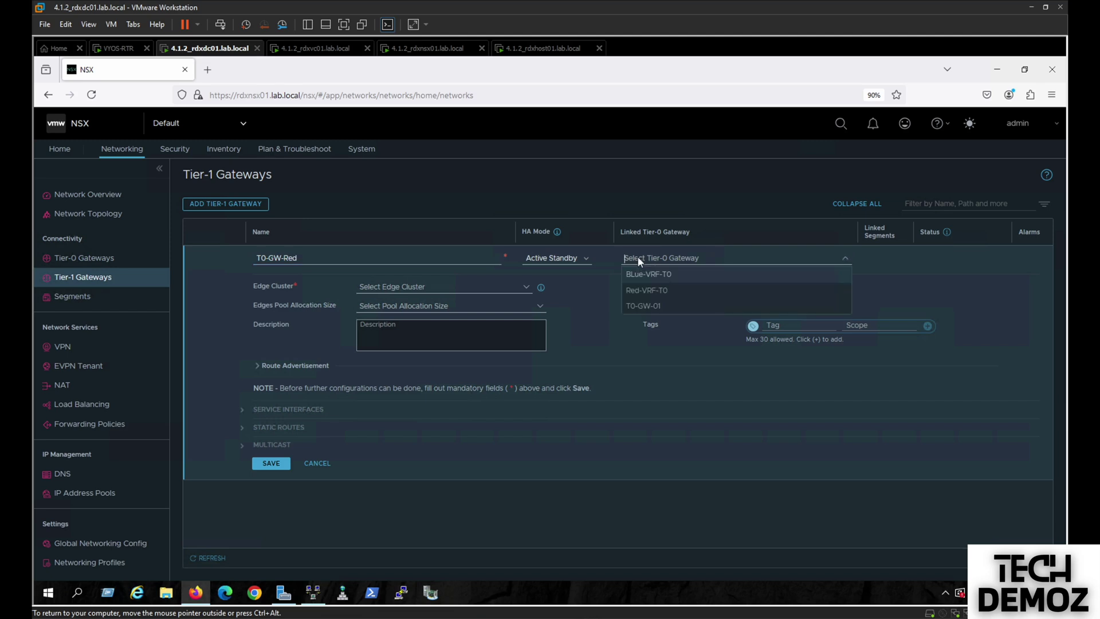
left_click(643, 290)
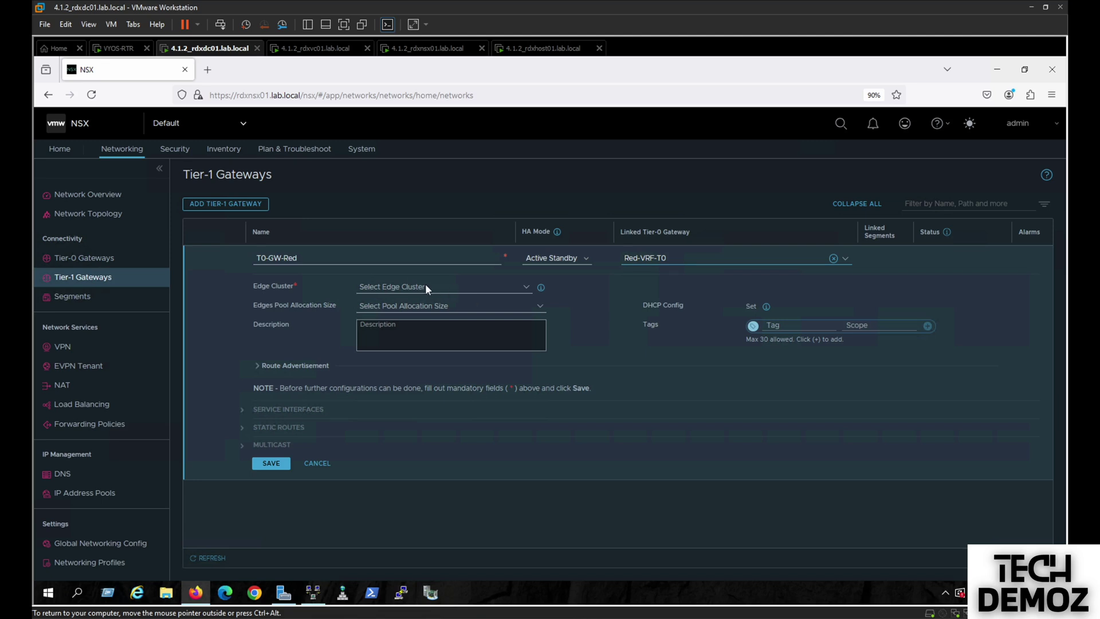
- Enable route advertisement of All Connected Segments & Service Ports on T0-GW-Red and set its HA mode to Distributed Only
left_click(258, 366)
left_click(361, 426)
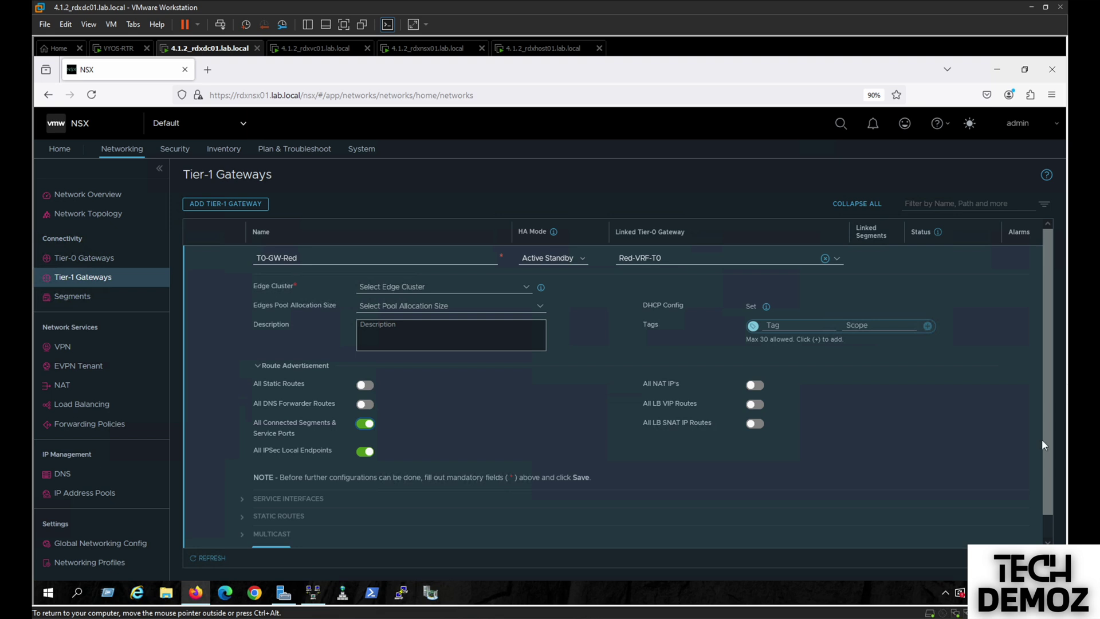
left_click(580, 259)
left_click(551, 299)
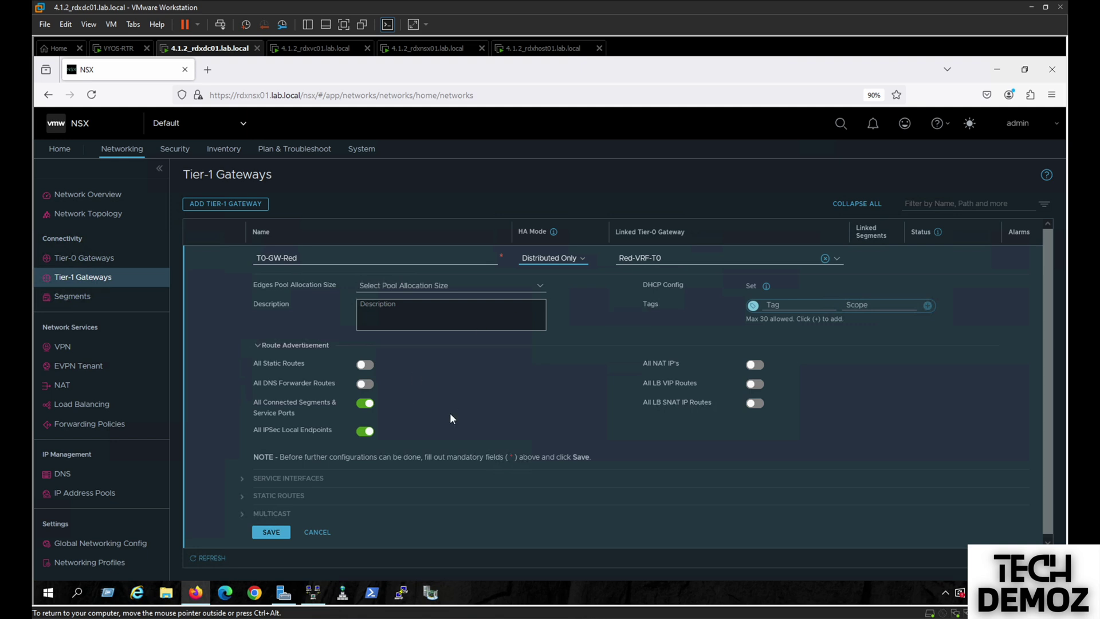
- Save the T0-GW-Red gateway, choose to continue configuring it, and finish editing
left_click(267, 532)
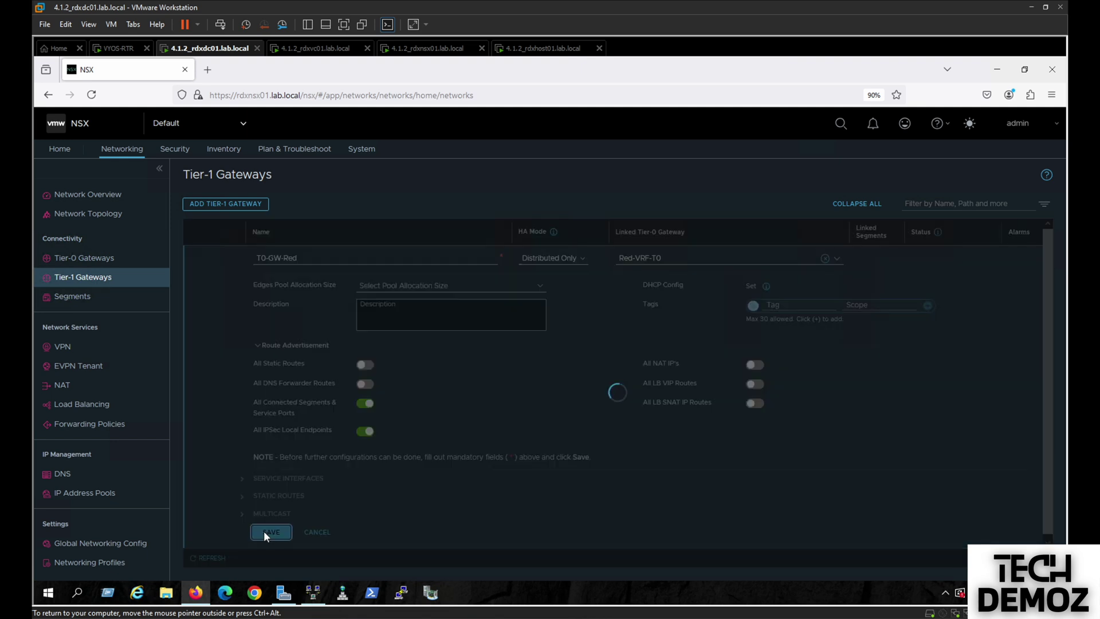
left_click(602, 297)
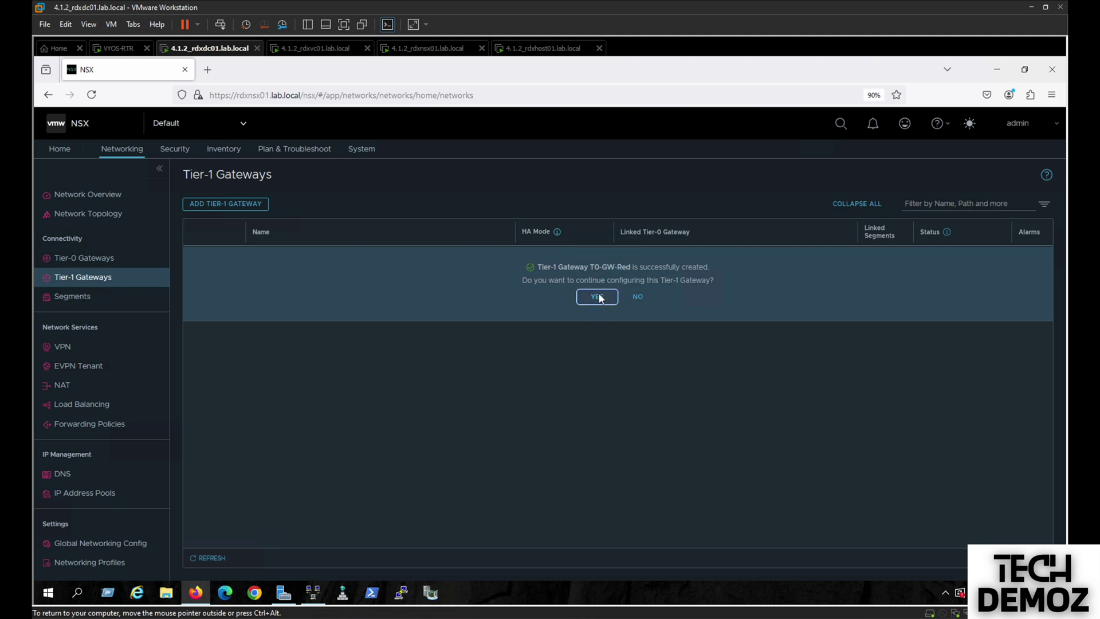
left_click(1004, 541)
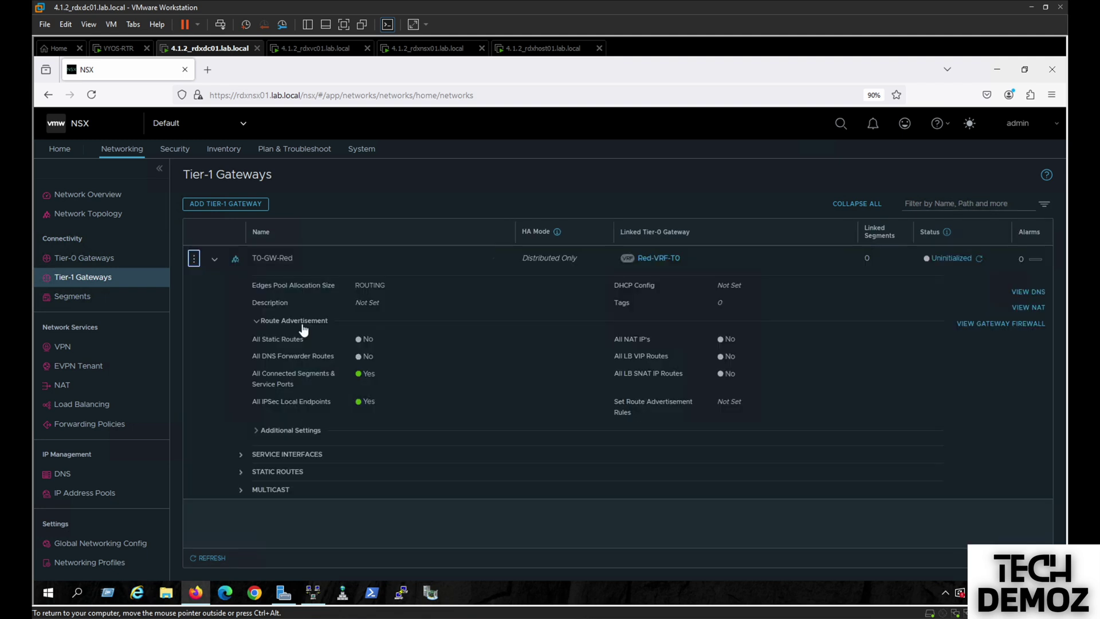
- Rename the Tier-0 VRF gateway BLue-VRF-T0 as Blue-VRF-T0, save the change and finish editing
left_click(102, 257)
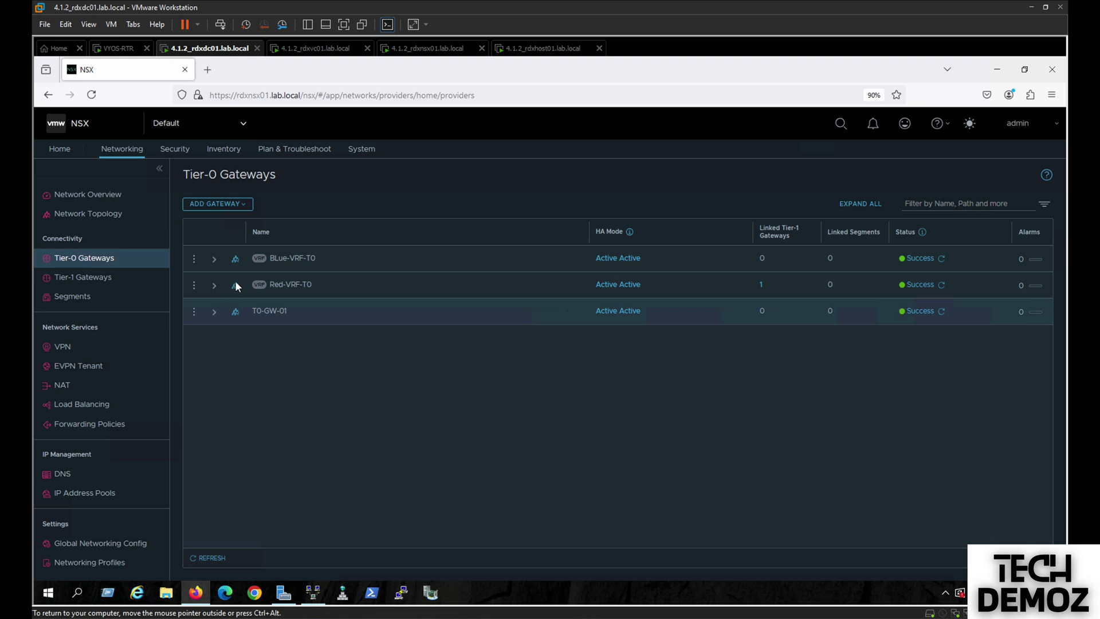
left_click(194, 260)
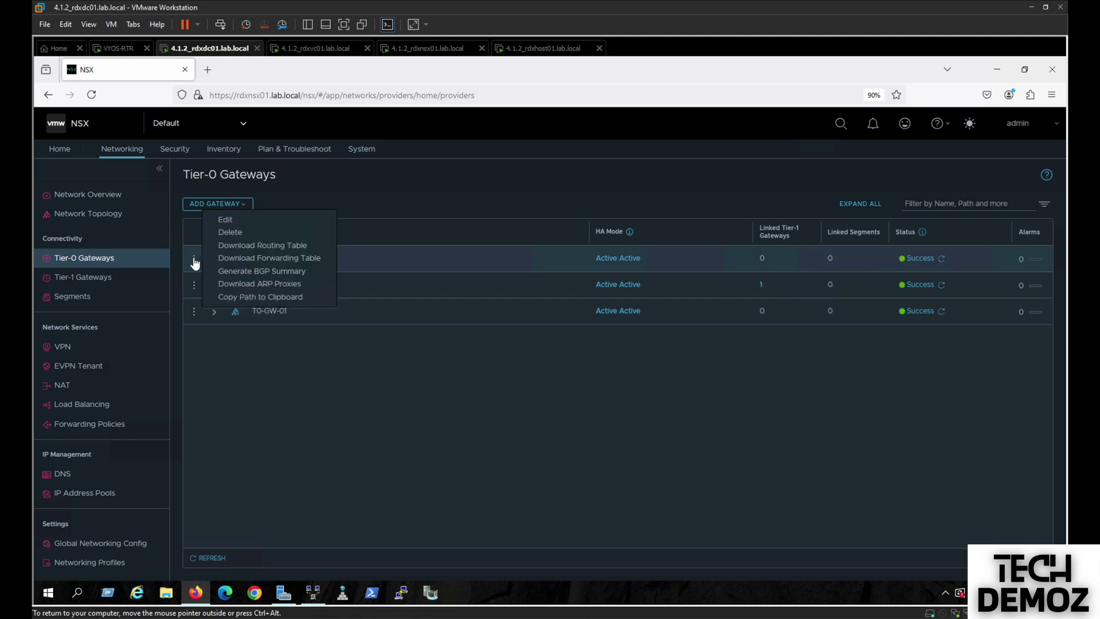
left_click(226, 220)
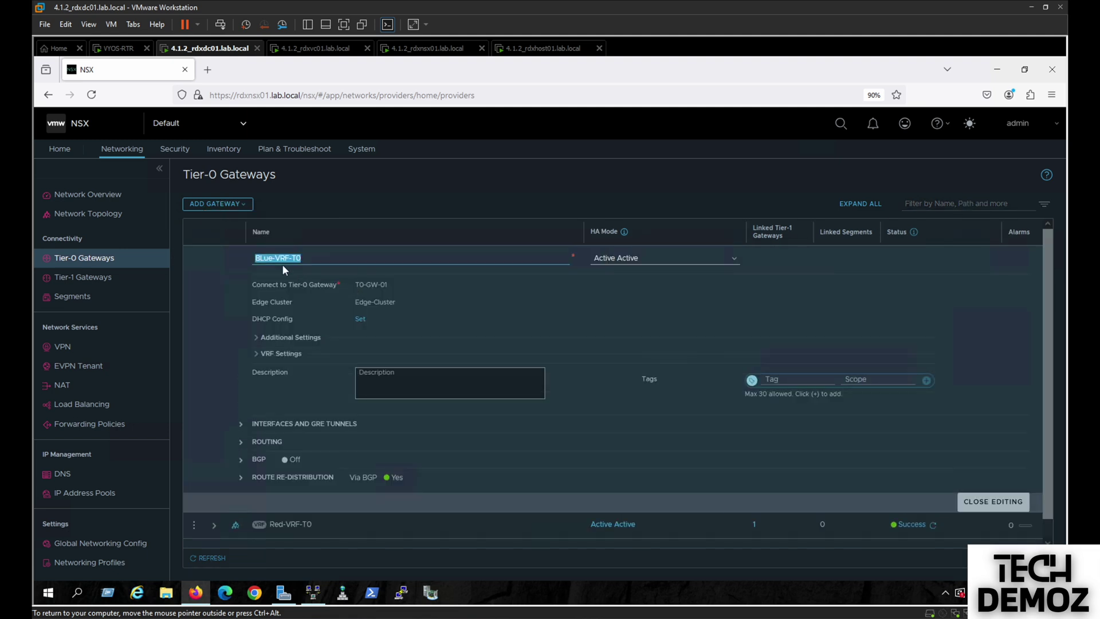
left_click(264, 325)
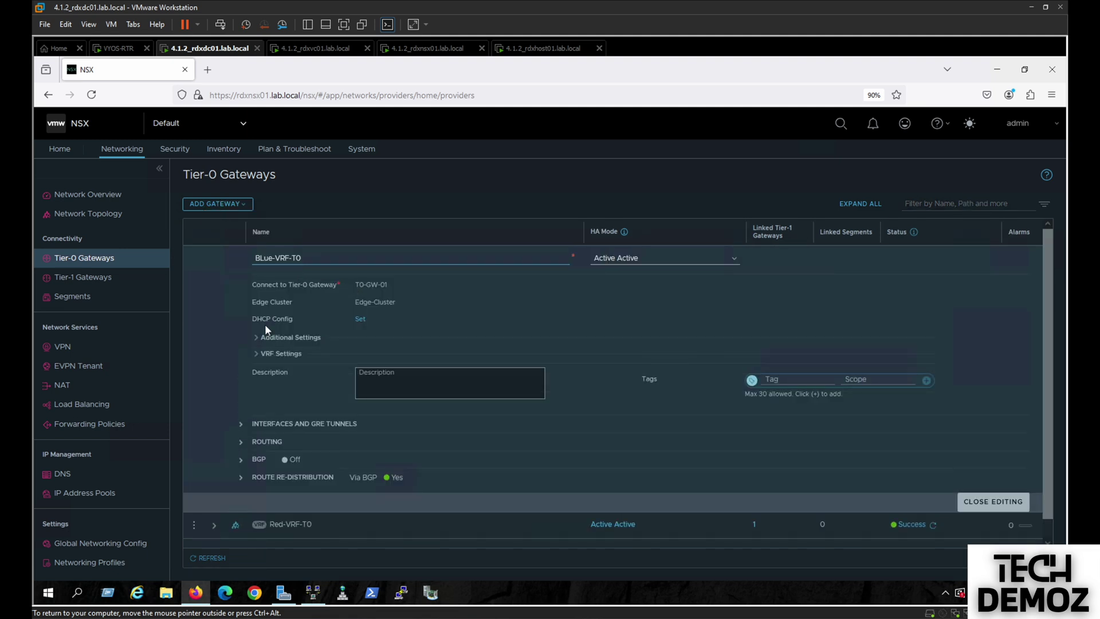
left_click(260, 257)
key("BackSpace")
type("l")
left_click(270, 426)
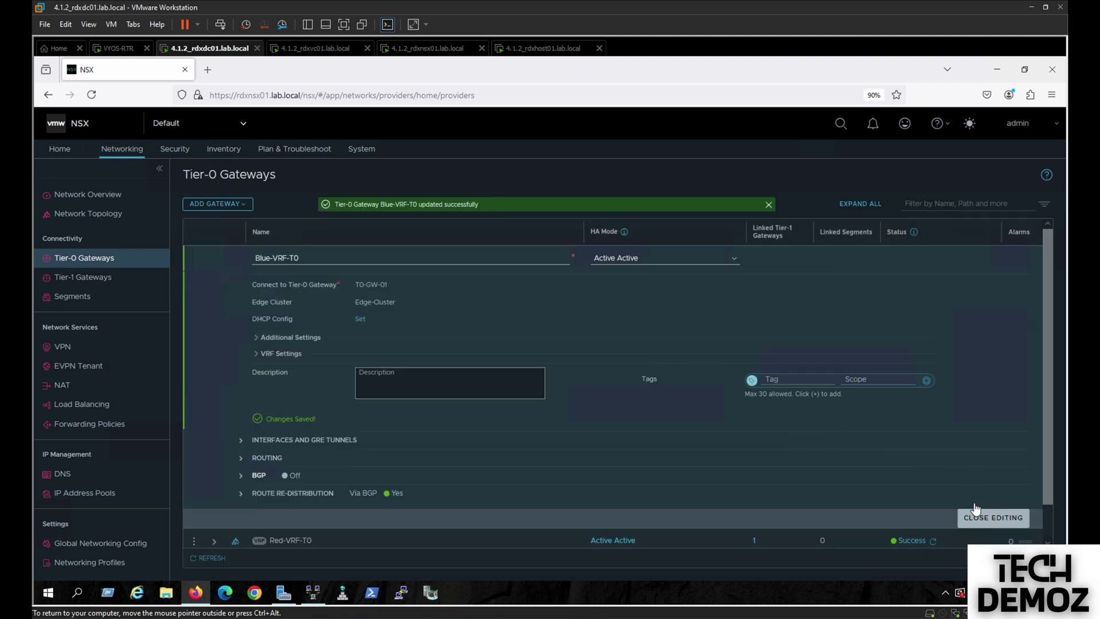
left_click(993, 517)
- Start a Tier-1 gateway named To-GW-Blue with HA mode Distributed Only and try to link it to Blue-VRF-T0
left_click(76, 279)
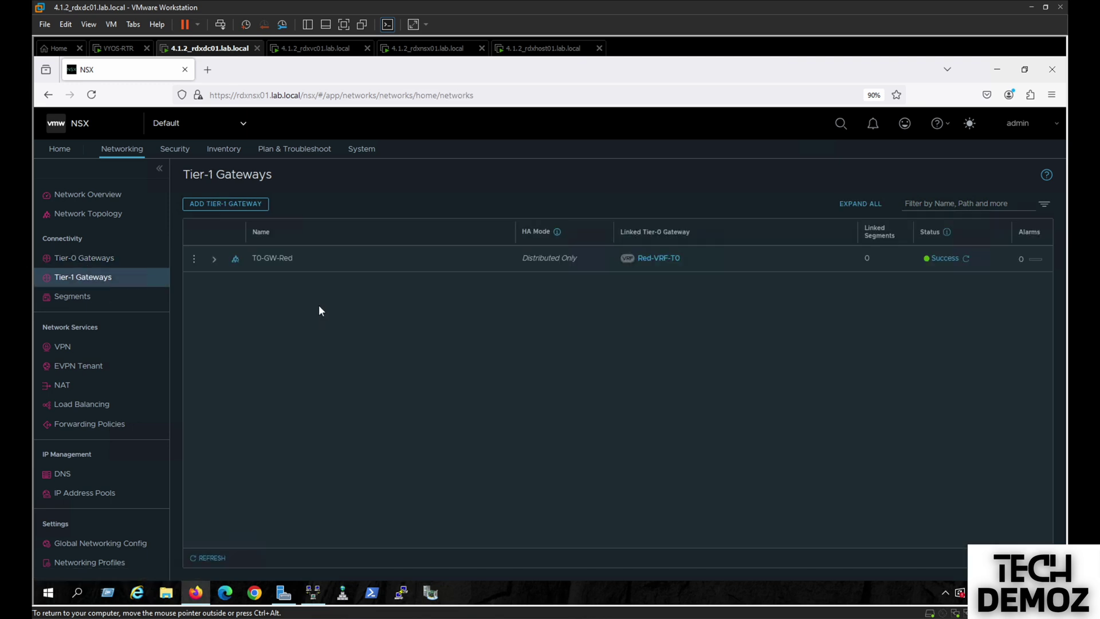
left_click(216, 210)
type("To-GW-Blue")
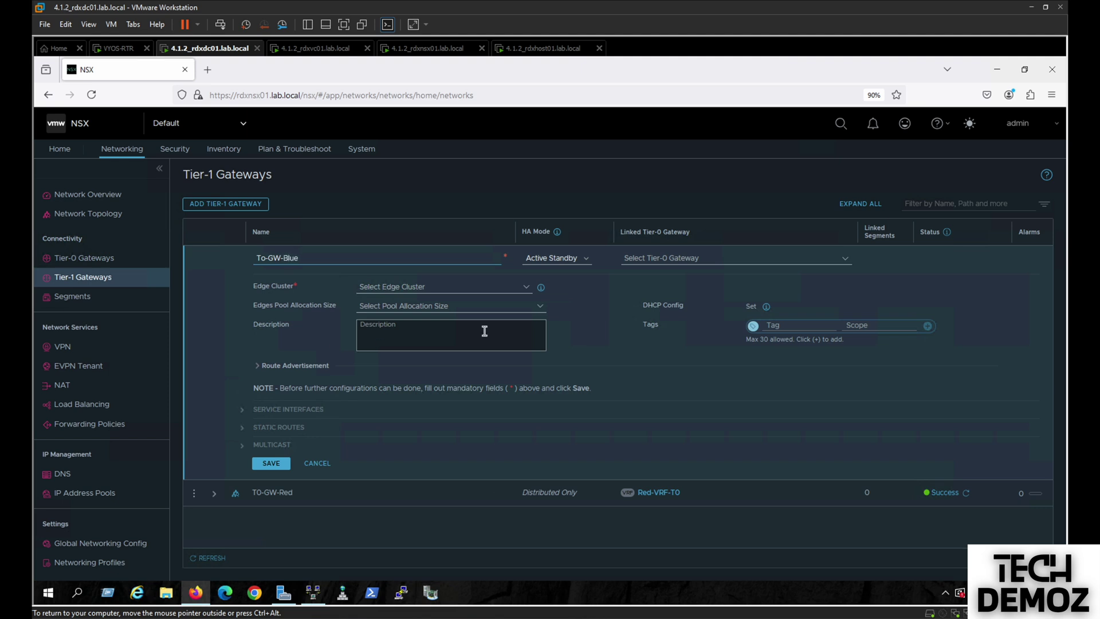
left_click(587, 262)
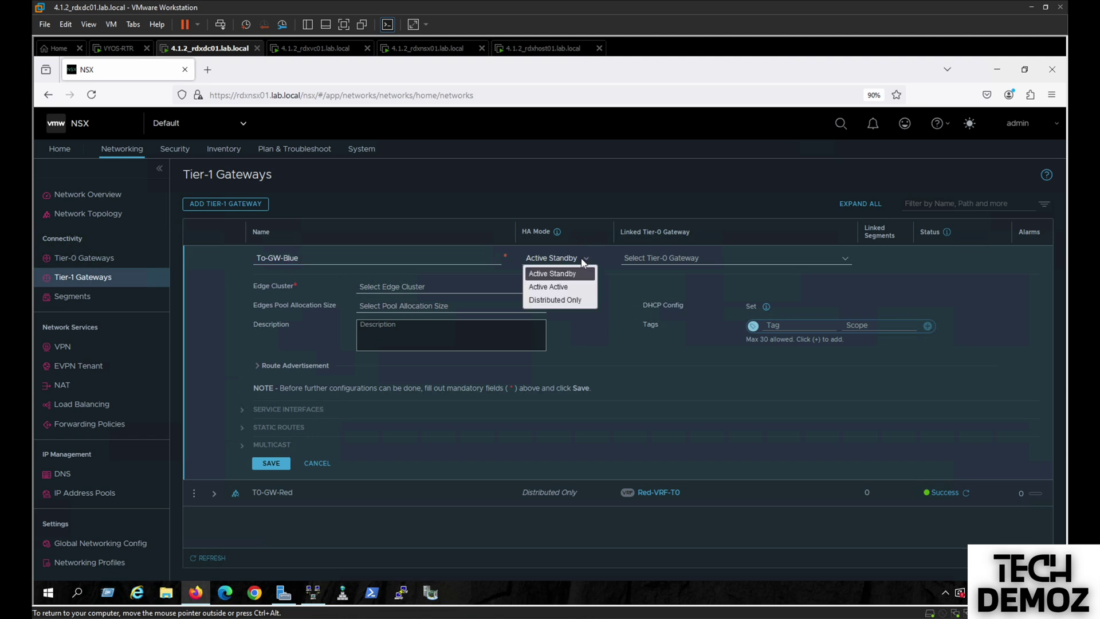
left_click(562, 301)
left_click(664, 259)
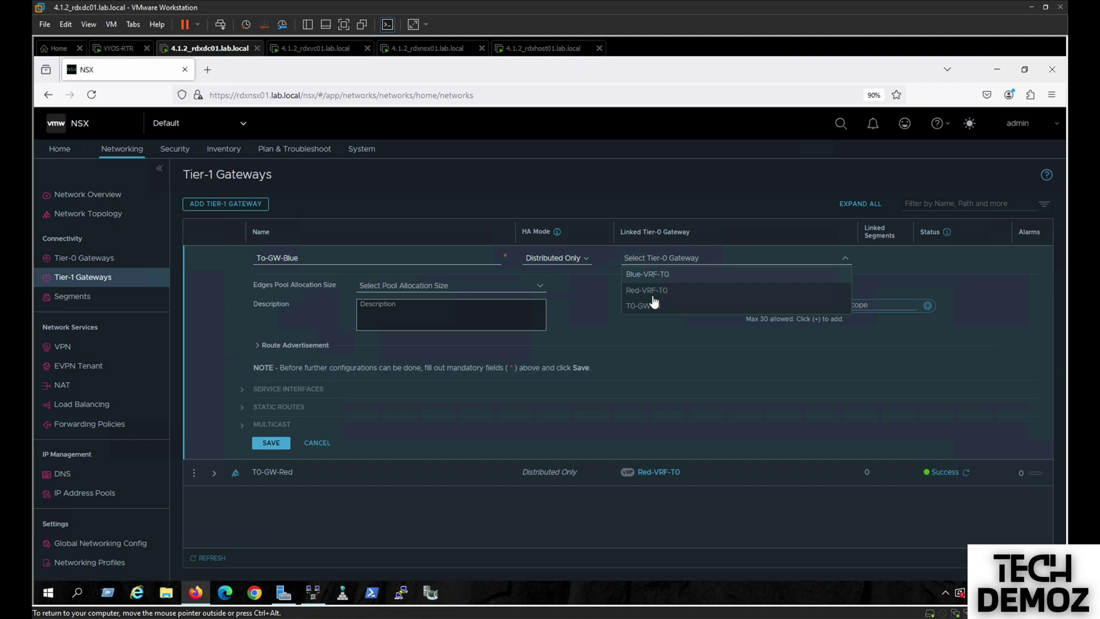
left_click(646, 278)
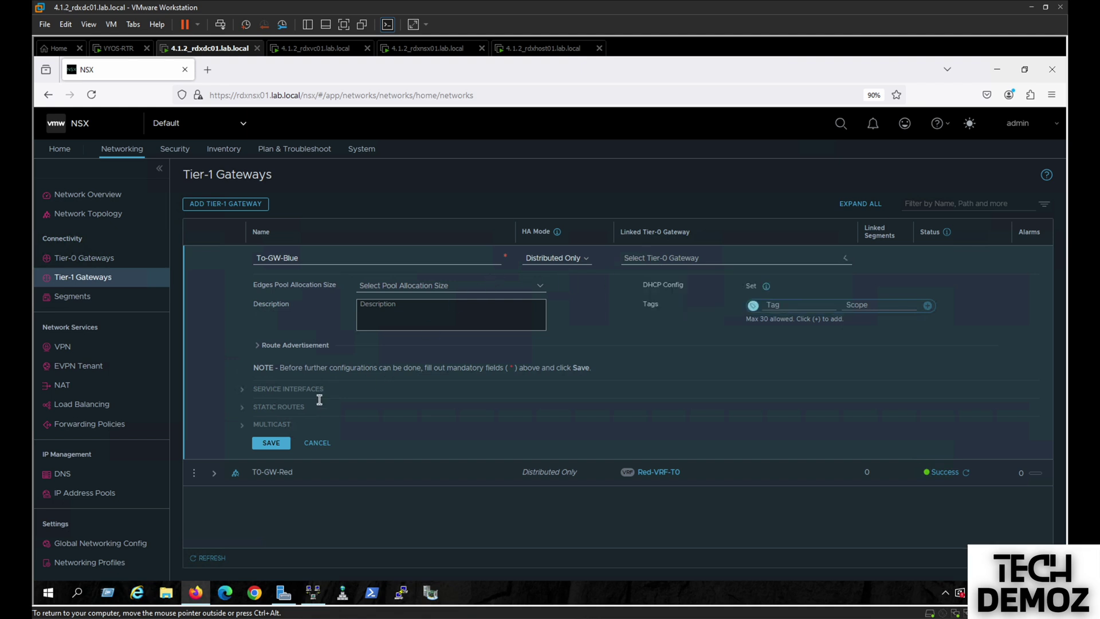
- Enable route advertisement of All Connected Segments & Service Ports on To-GW-Blue and save the gateway without continuing its configuration
left_click(257, 347)
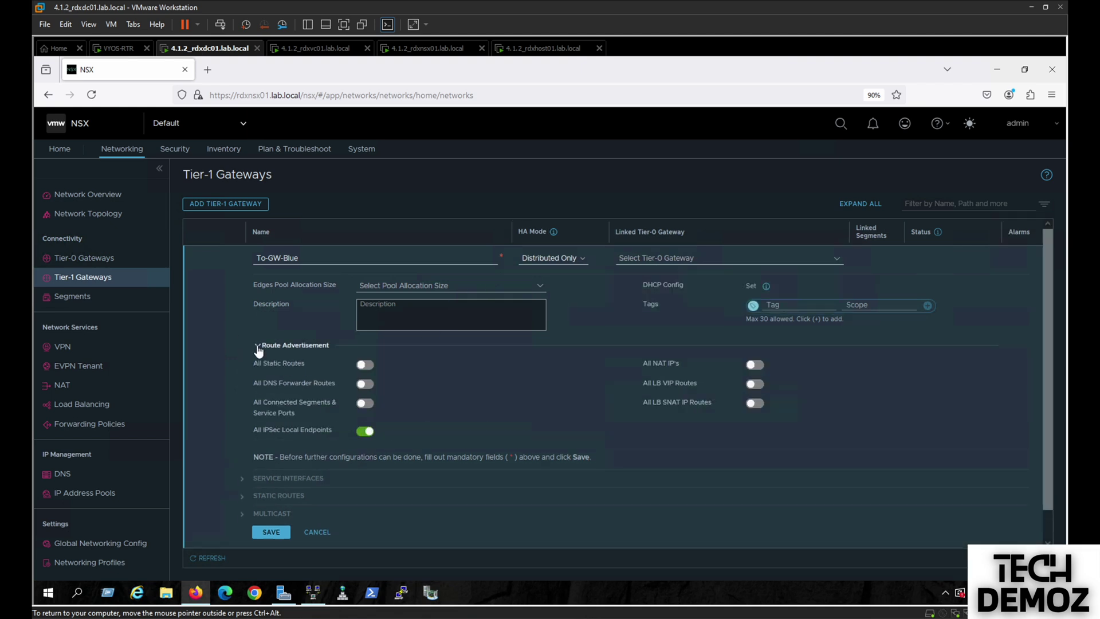
left_click(366, 405)
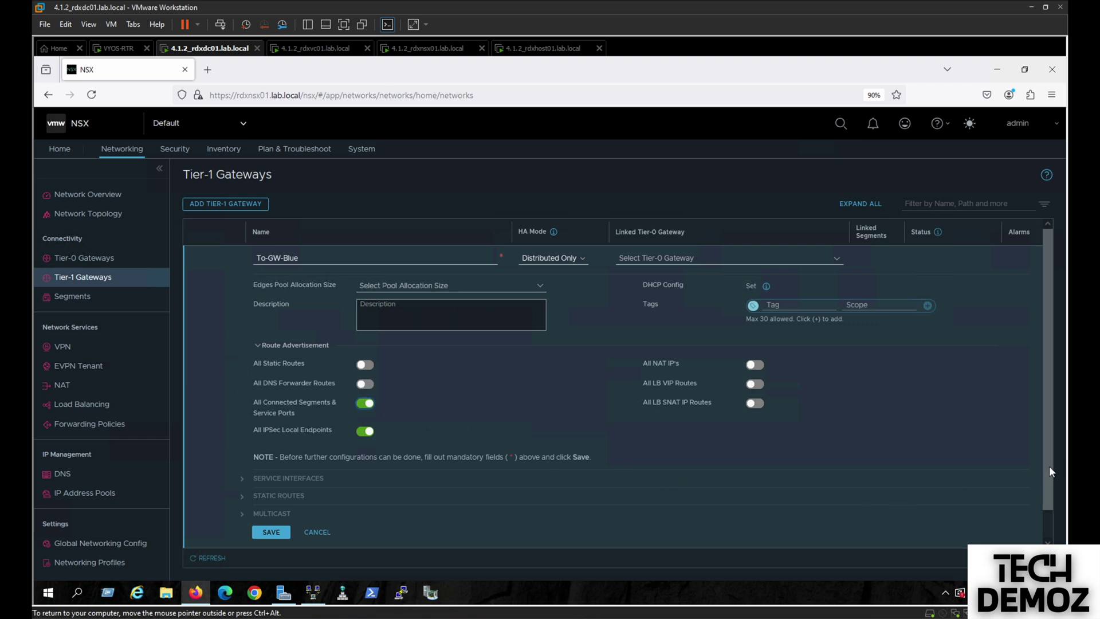
left_click_drag(1050, 466, 1052, 534)
left_click(271, 502)
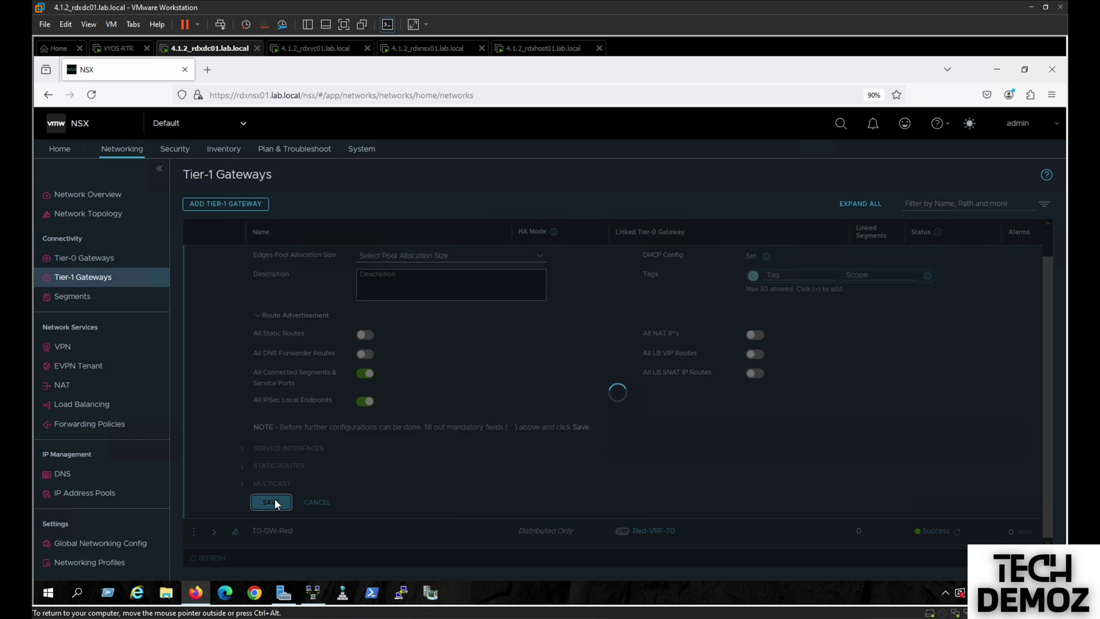
left_click(637, 298)
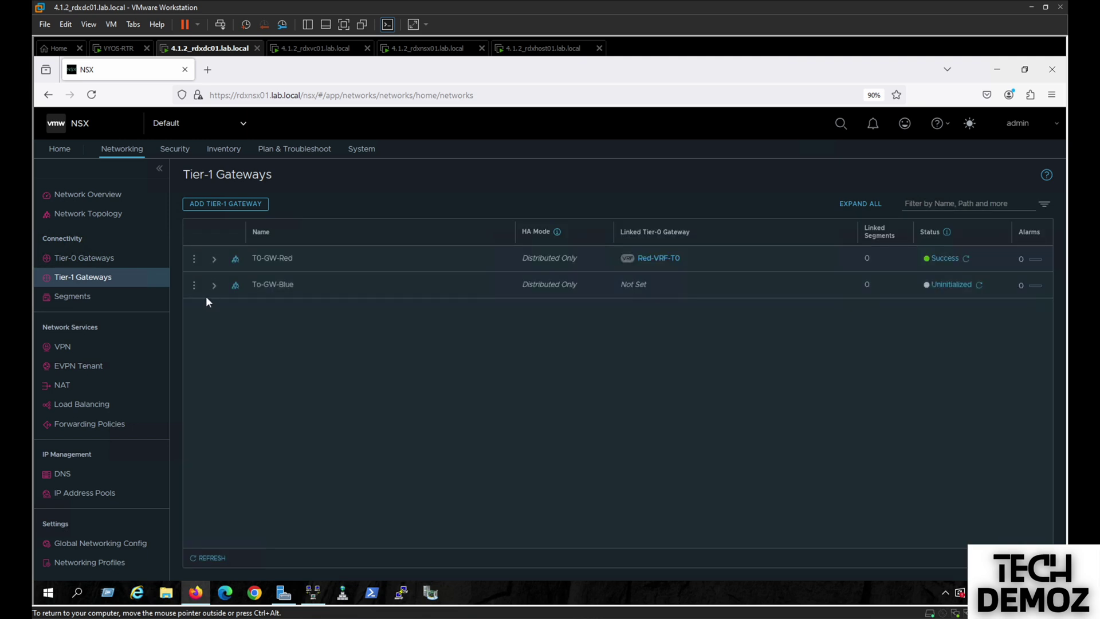
- Edit the Tier-1 gateway To-GW-Blue to link it to Blue-VRF-T0, and save the change
left_click(194, 285)
left_click(222, 252)
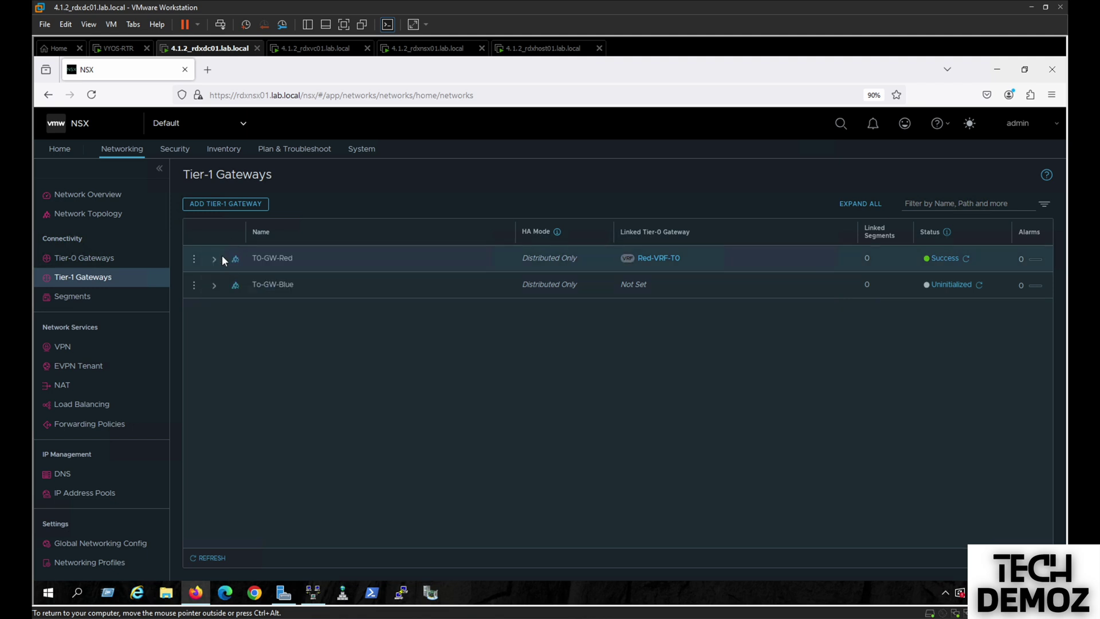
left_click(194, 285)
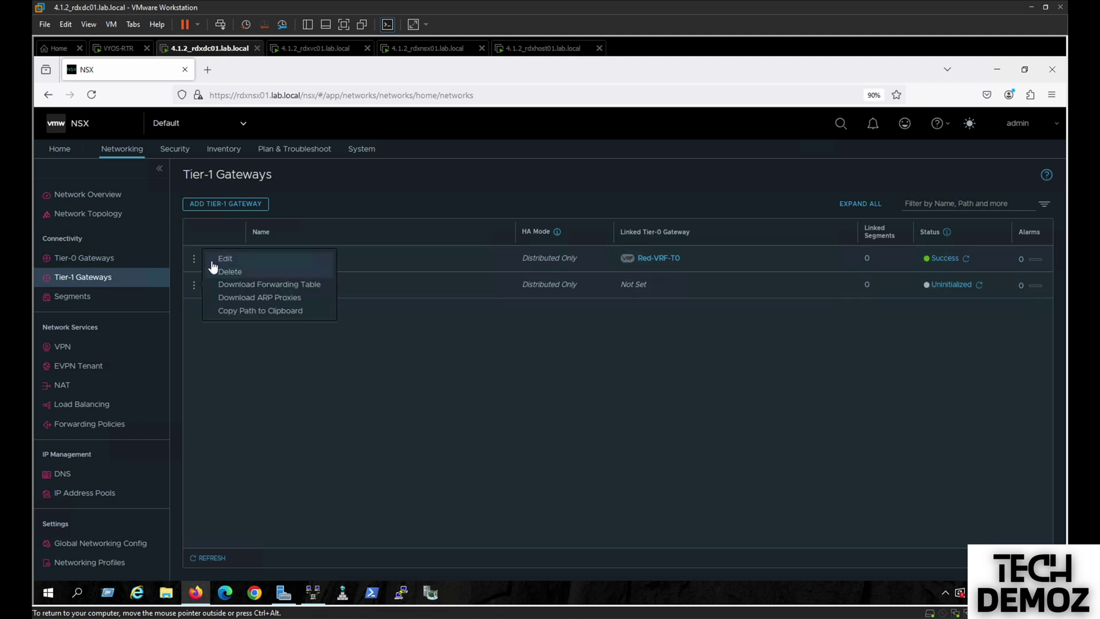
left_click(213, 260)
left_click(679, 283)
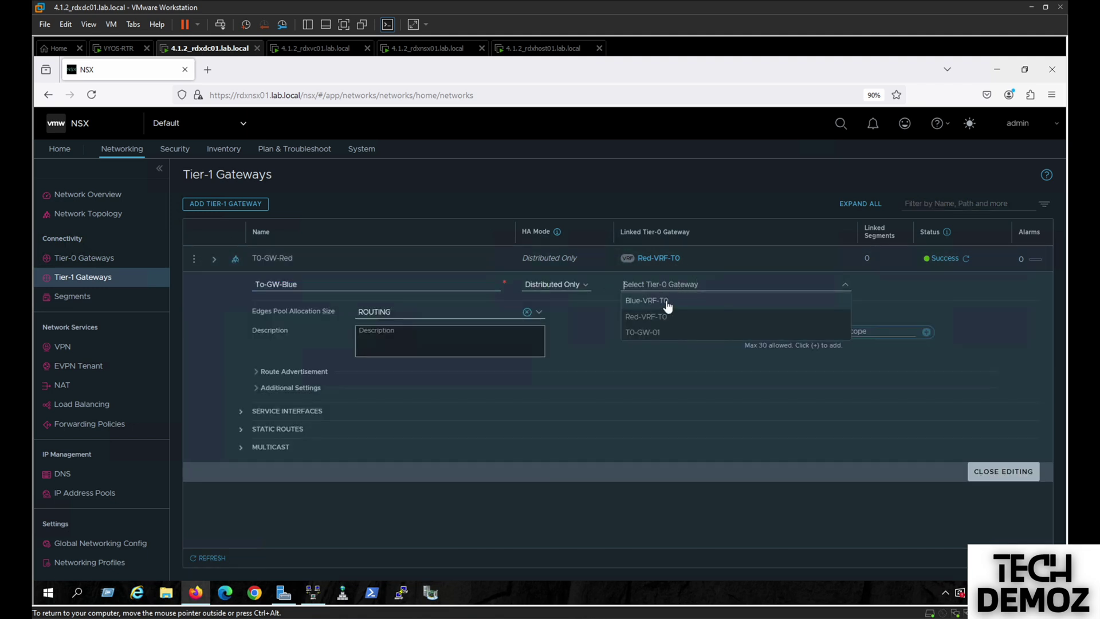
left_click(665, 301)
left_click(267, 414)
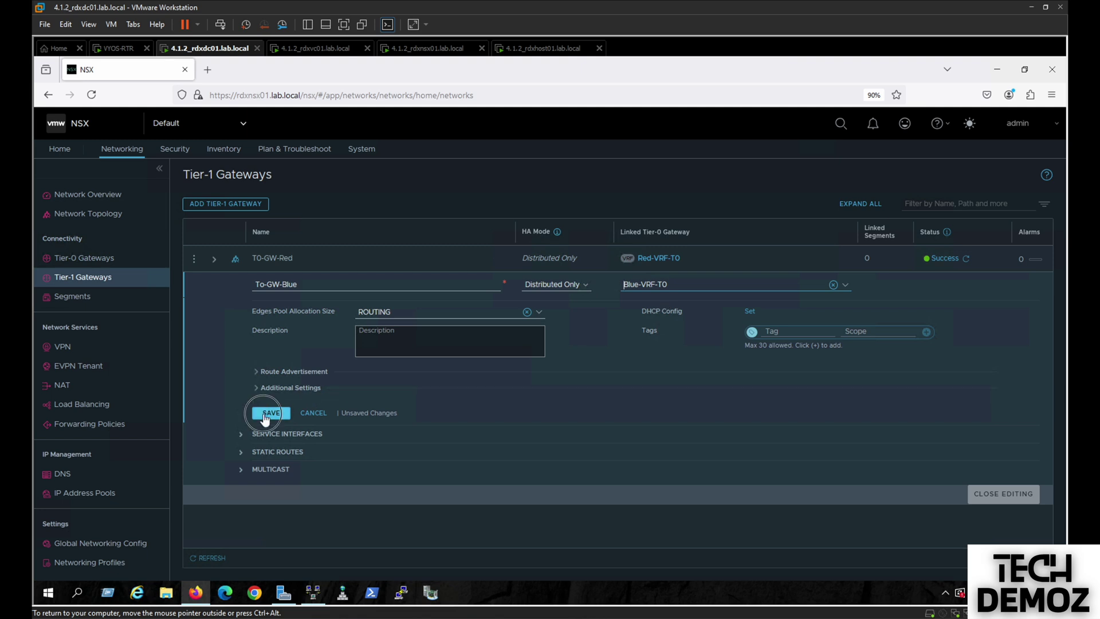
- Review the route advertisement settings of To-GW-Blue, finish editing, and refresh the Tier-1 gateway list
left_click(256, 372)
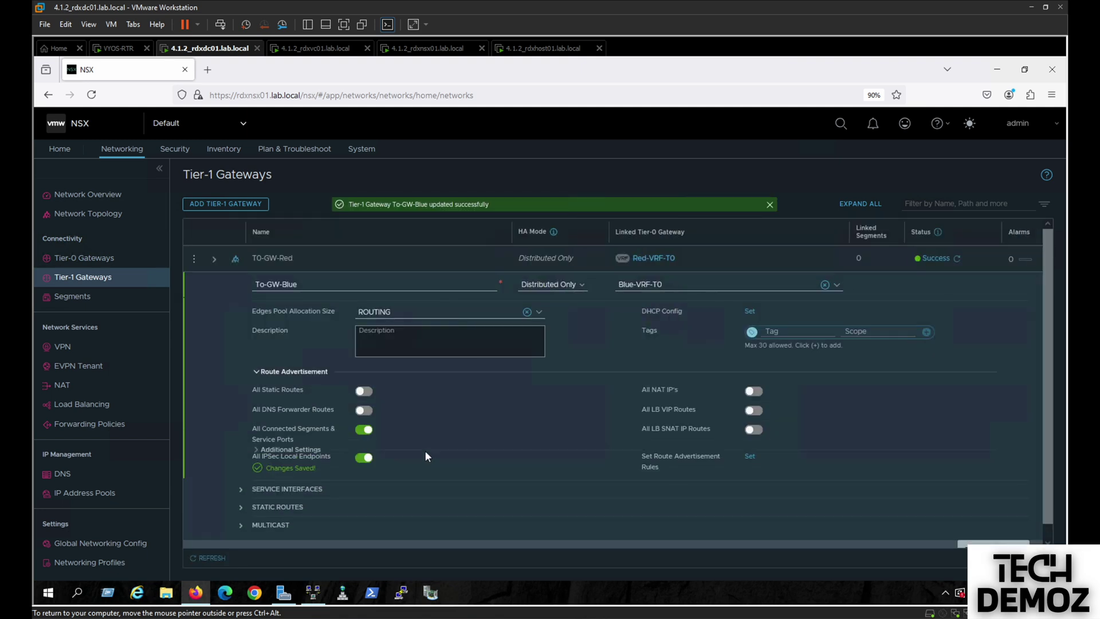
left_click(1048, 541)
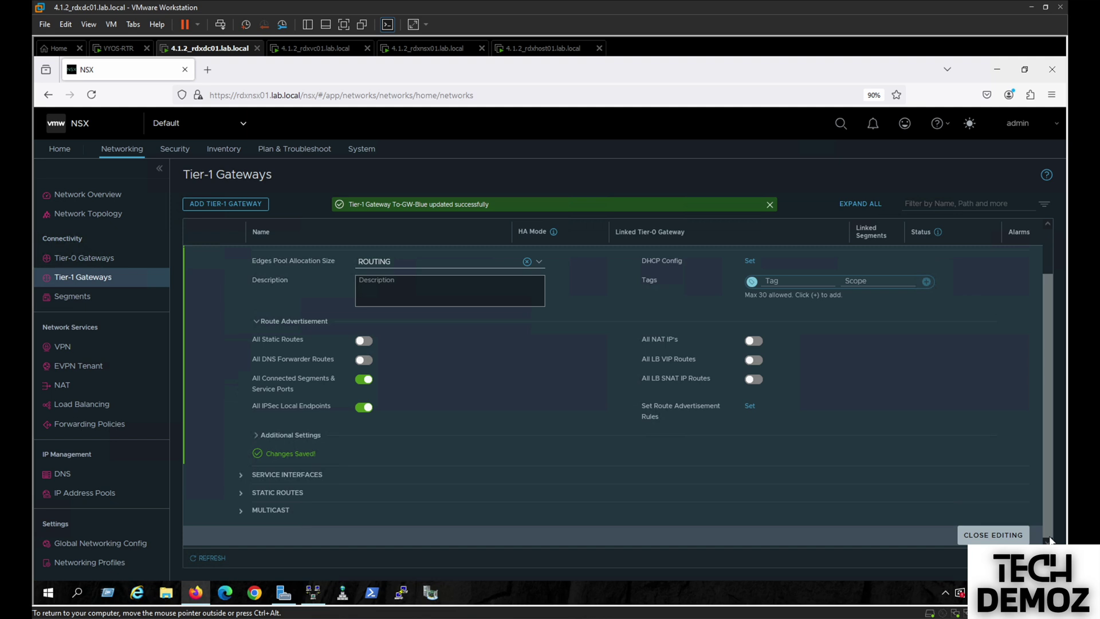
left_click(993, 535)
left_click(212, 558)
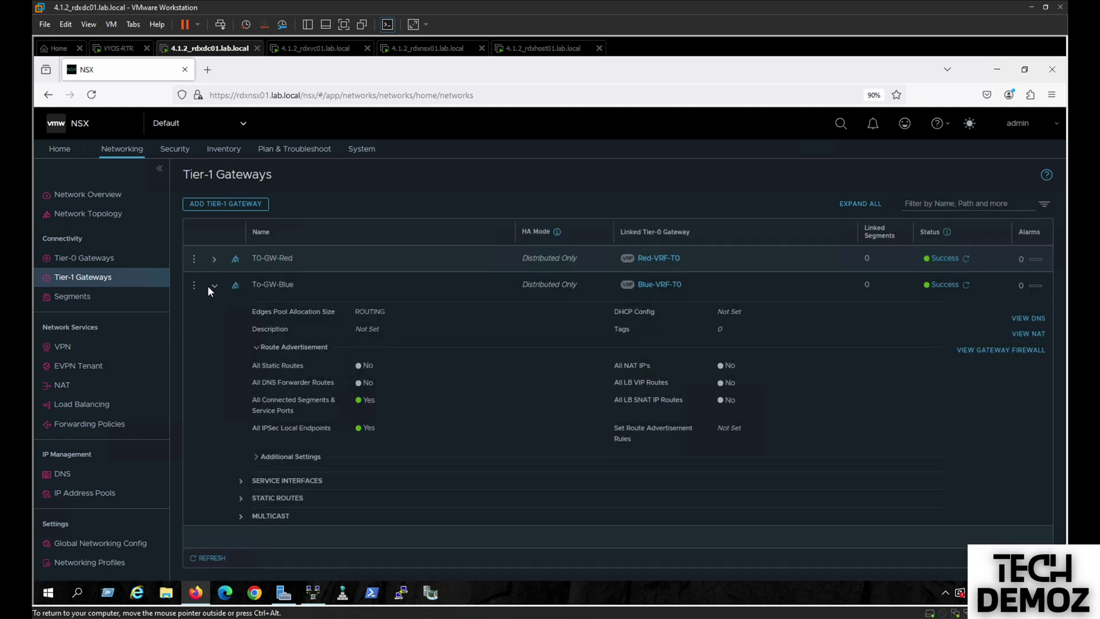
left_click(213, 286)
left_click(120, 303)
left_click(229, 225)
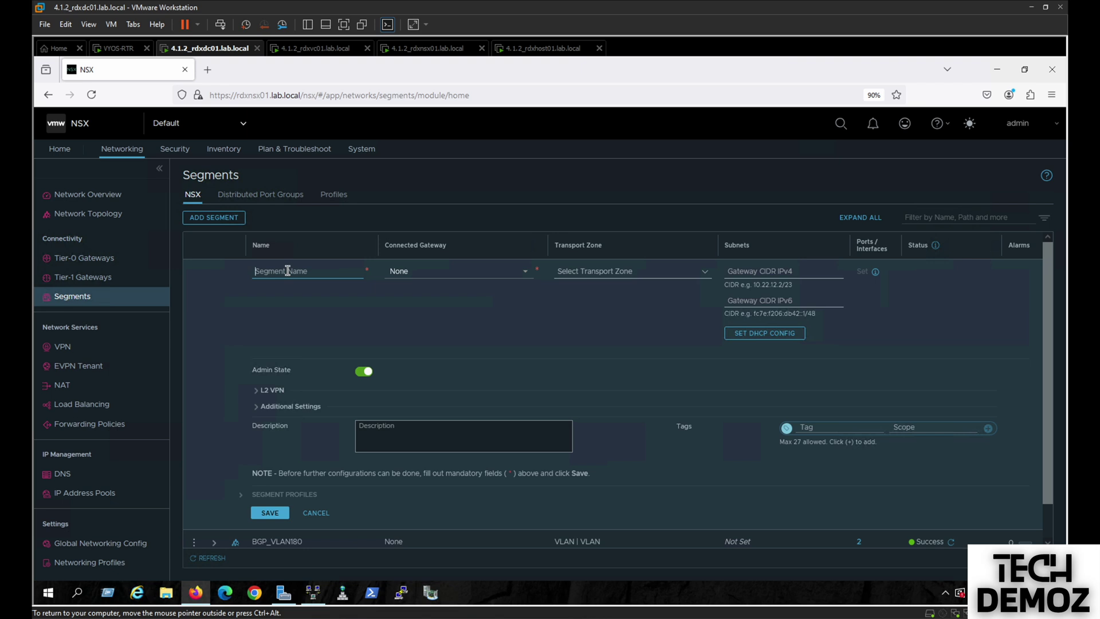
type("Segment_r")
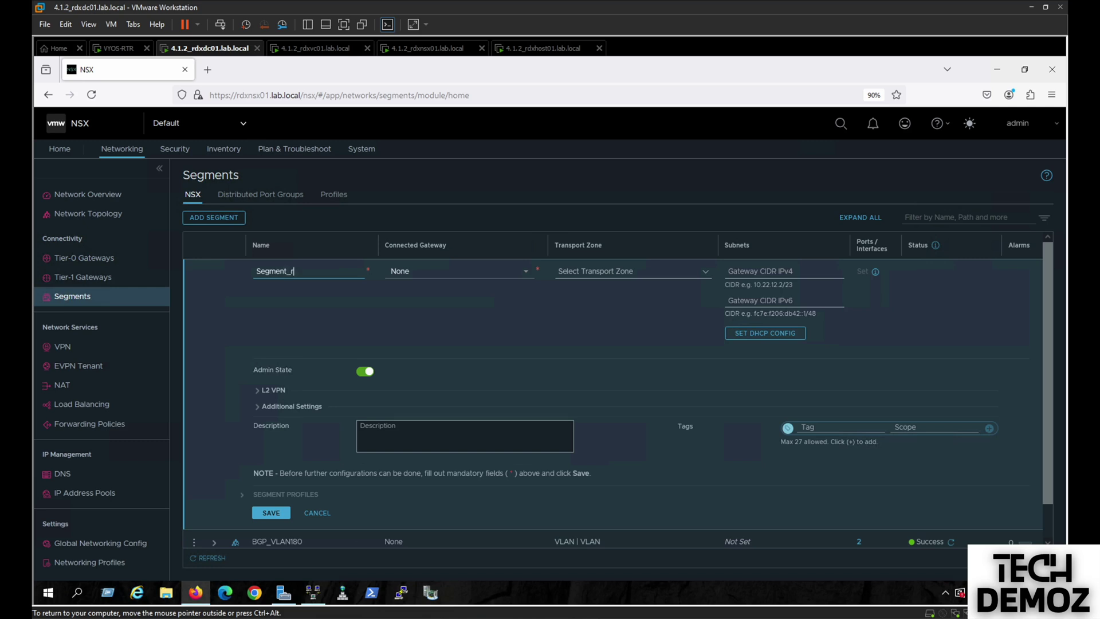
type("ed")
left_click(293, 270)
key("BackSpace")
type("R")
left_click(435, 271)
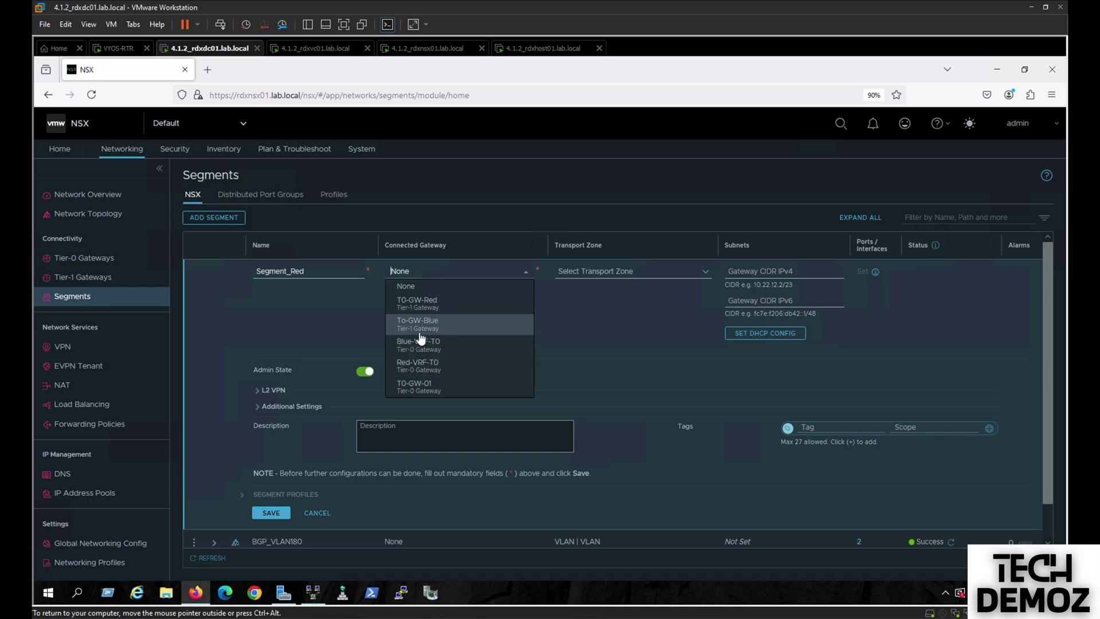
left_click(318, 514)
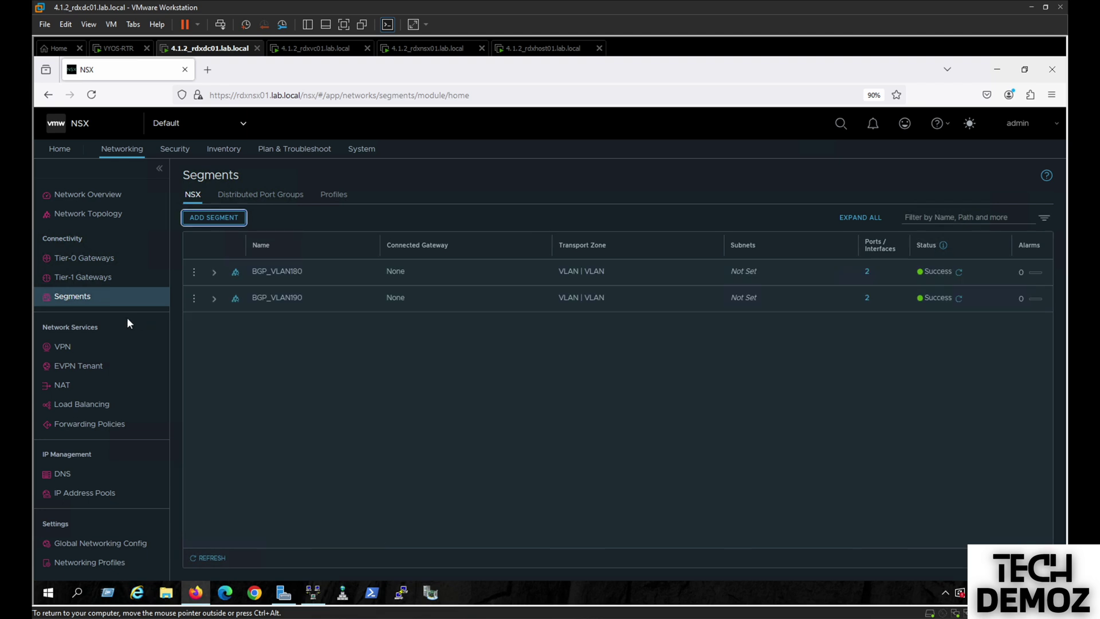
- Rename the Tier-1 gateway T0-GW-Red to T1-GW-Red, save the change, and finish editing
left_click(95, 278)
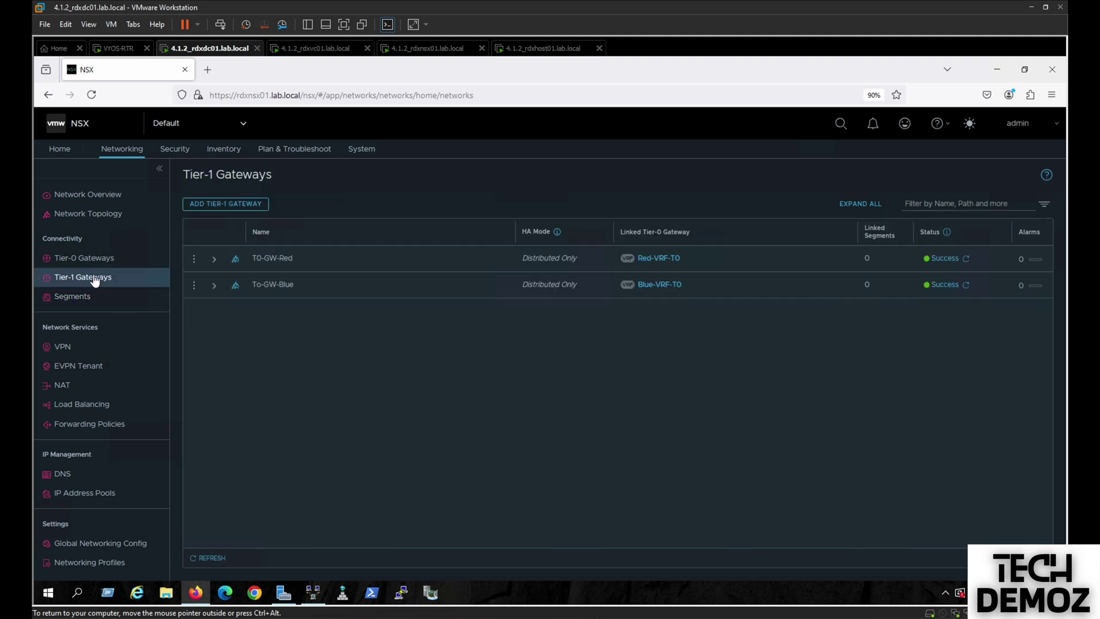
left_click(194, 262)
left_click(222, 232)
left_click(267, 258)
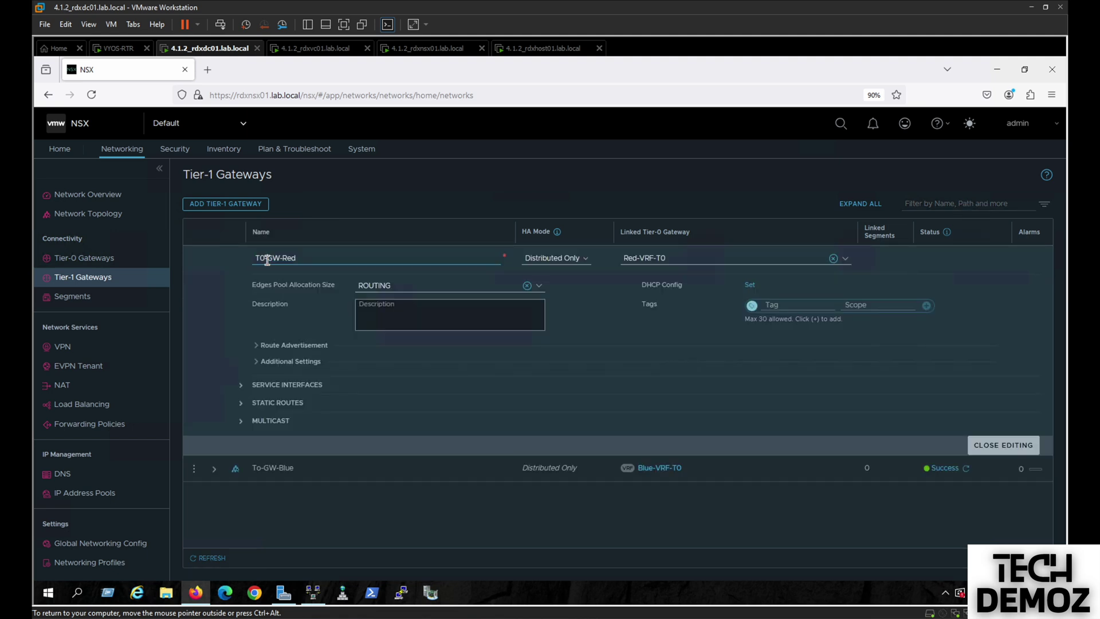
key("BackSpace")
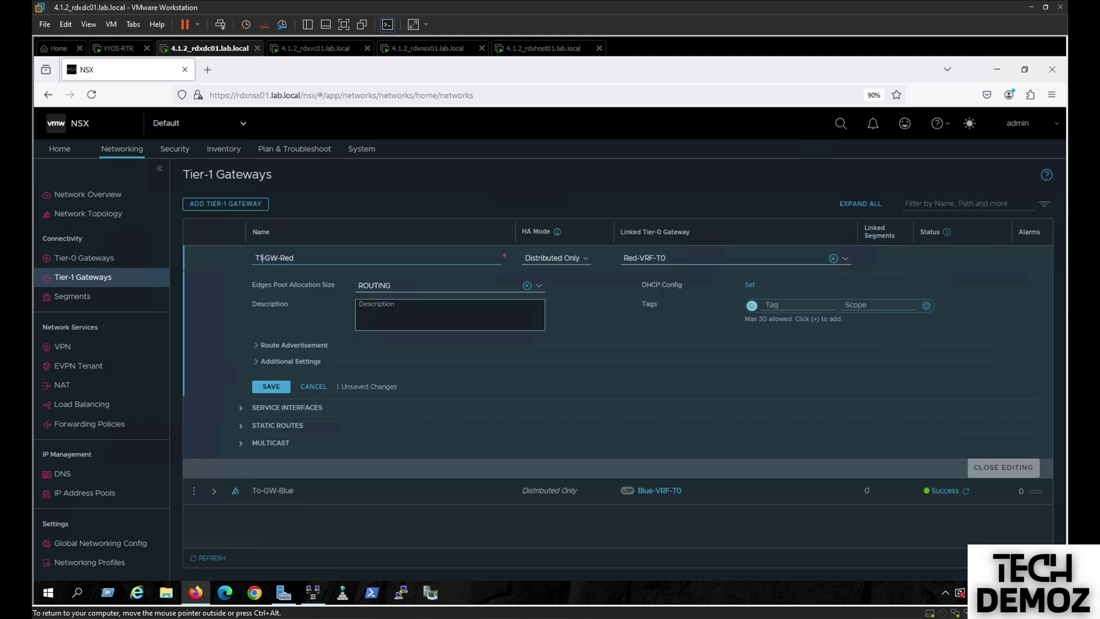
left_click(271, 386)
left_click(194, 487)
left_click(223, 459)
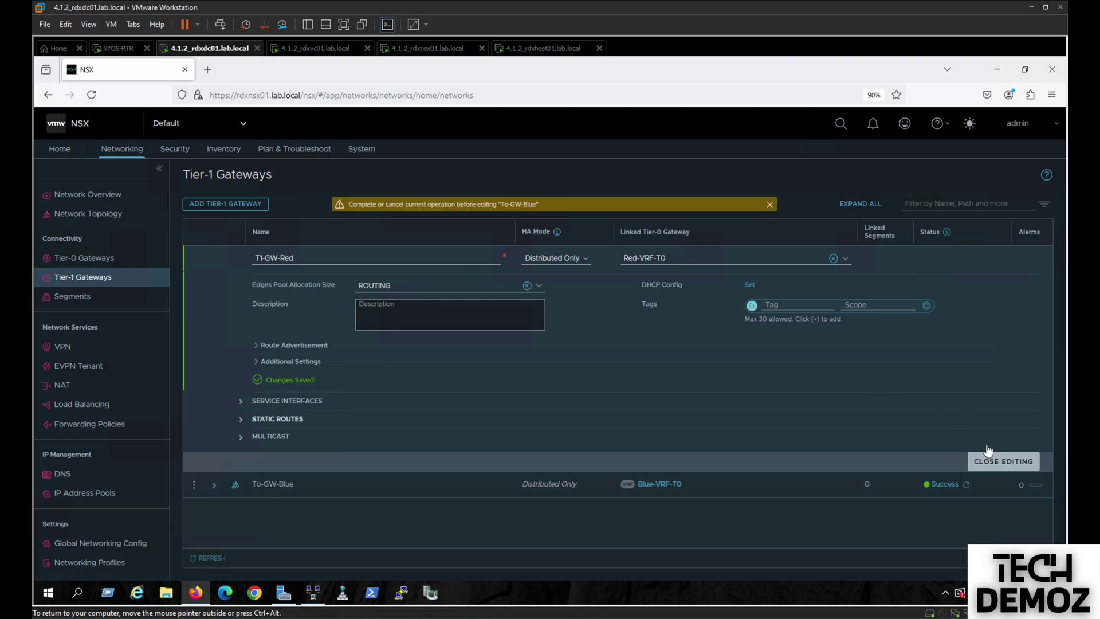
left_click(995, 464)
- Rename the Tier-1 gateway To-GW-Blue to T1-GW-Blue, save the change, and finish editing
left_click(193, 418)
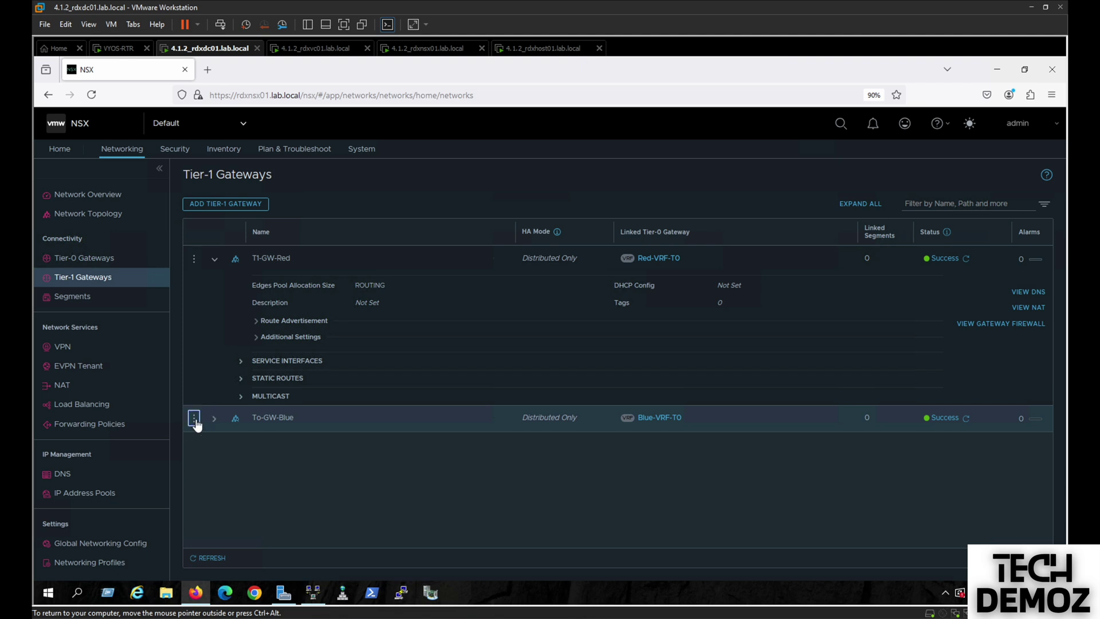
left_click(225, 393)
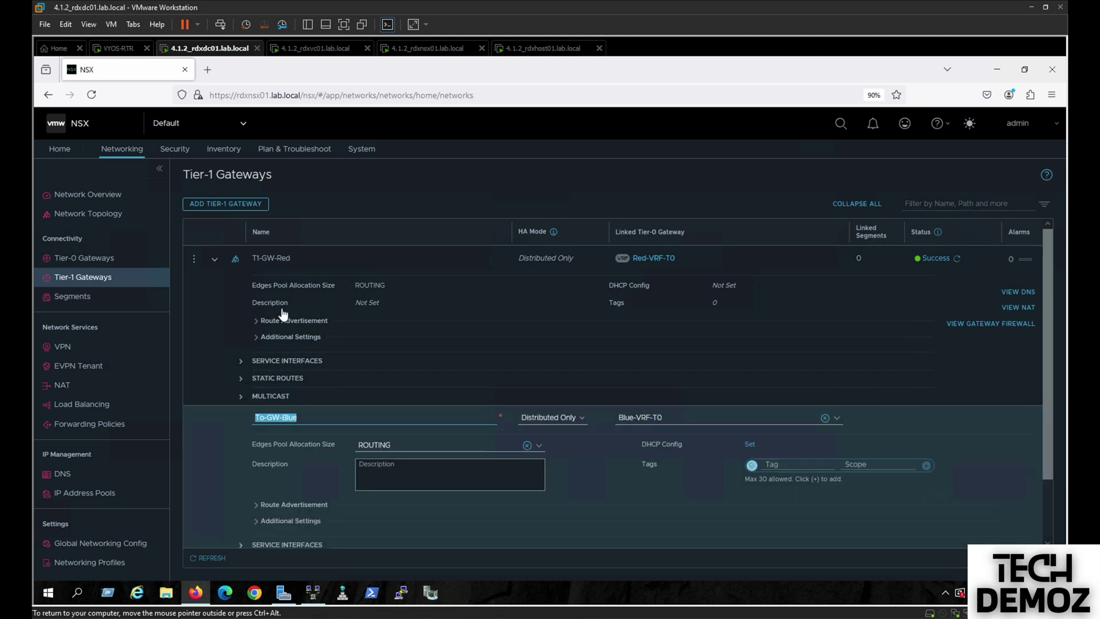
left_click(267, 419)
key("BackSpace")
type("1")
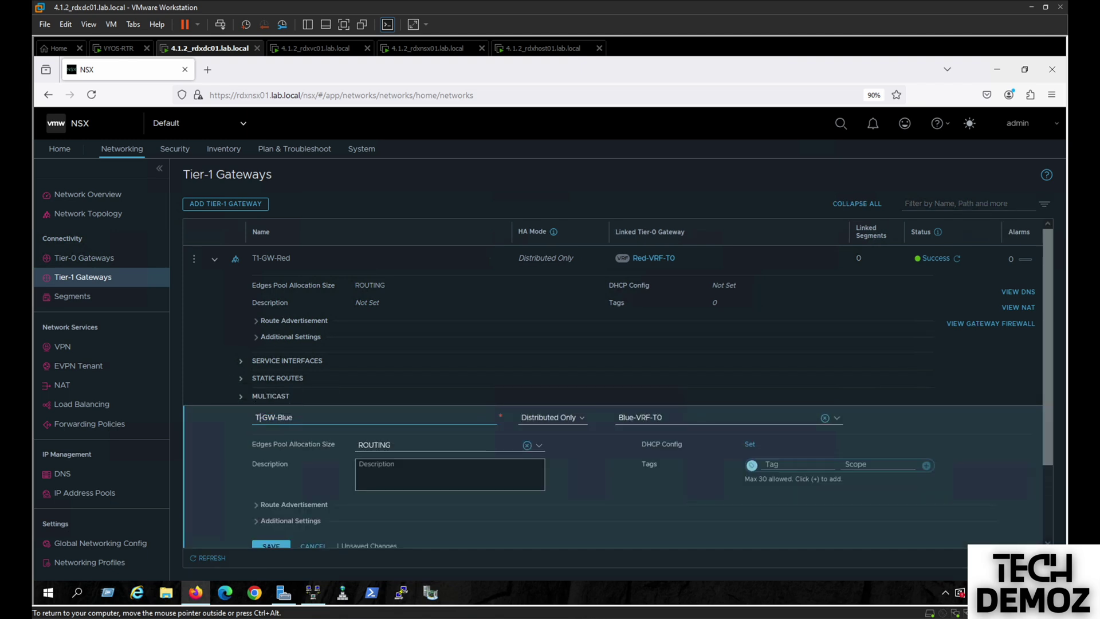
scroll(272, 542, "down", 3)
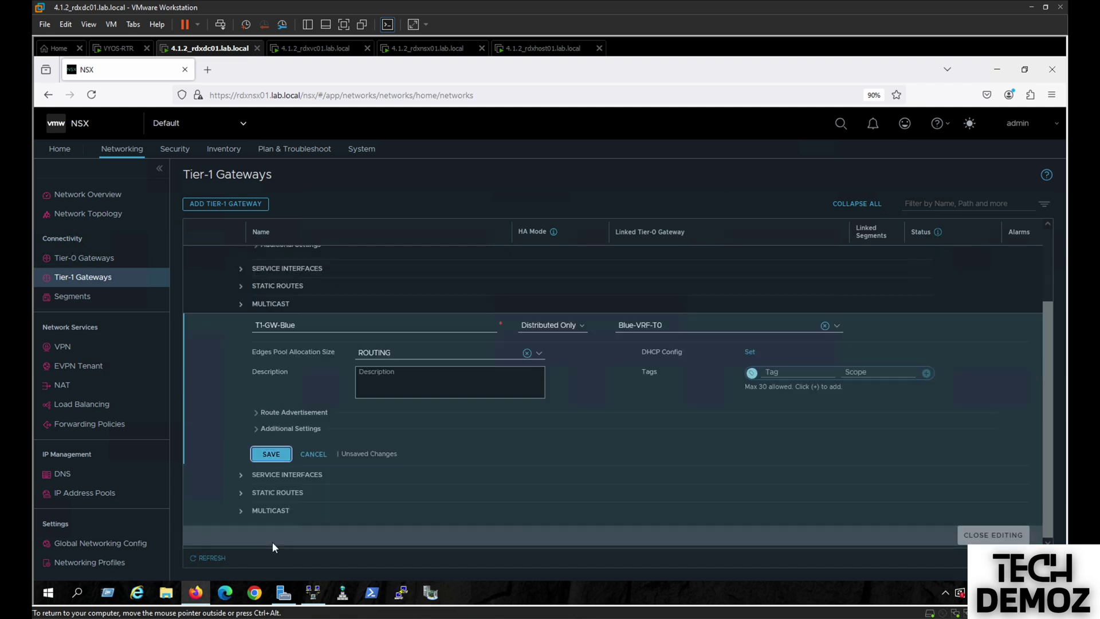
left_click(271, 454)
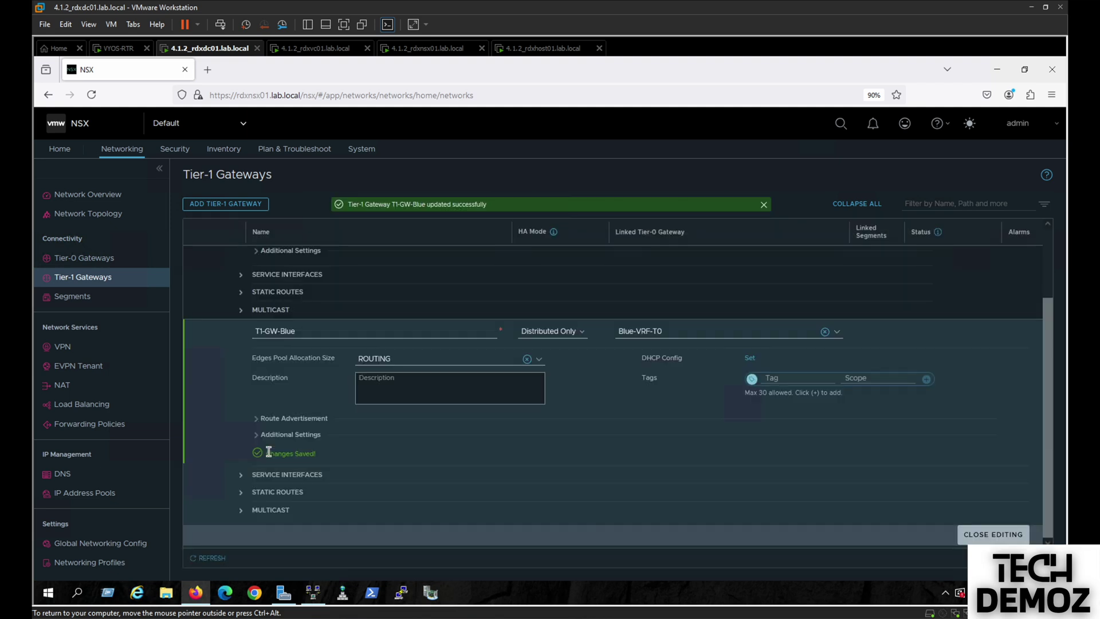
left_click(989, 535)
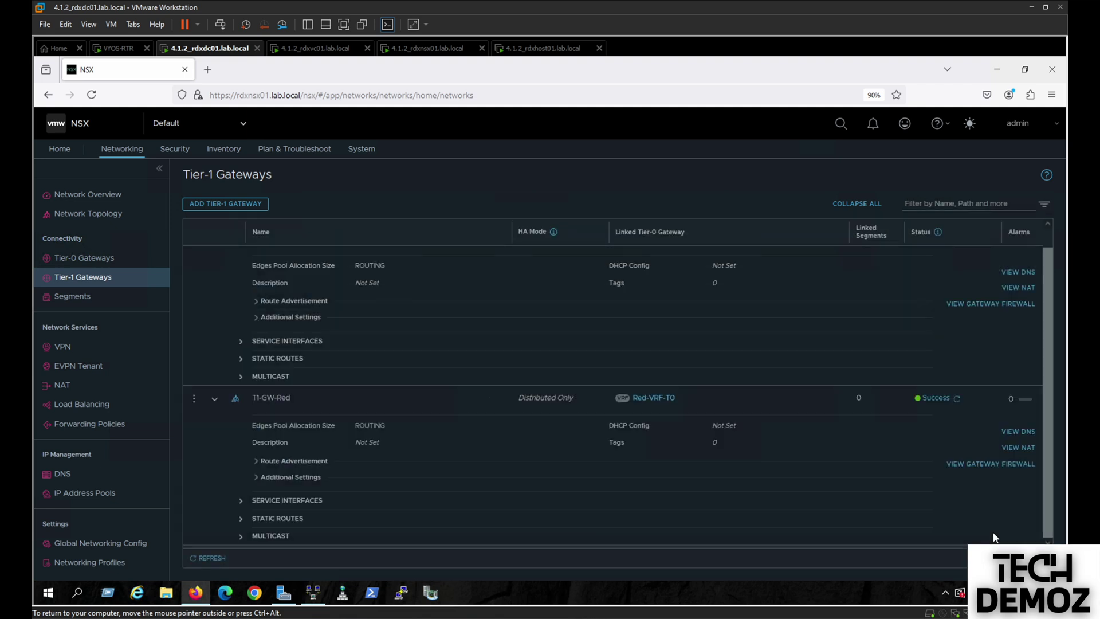
- Start a new segment named Segment_Red, connected to the Tier-1 gateway T1-GW-Red and using the transport zone named Overlay
left_click(68, 295)
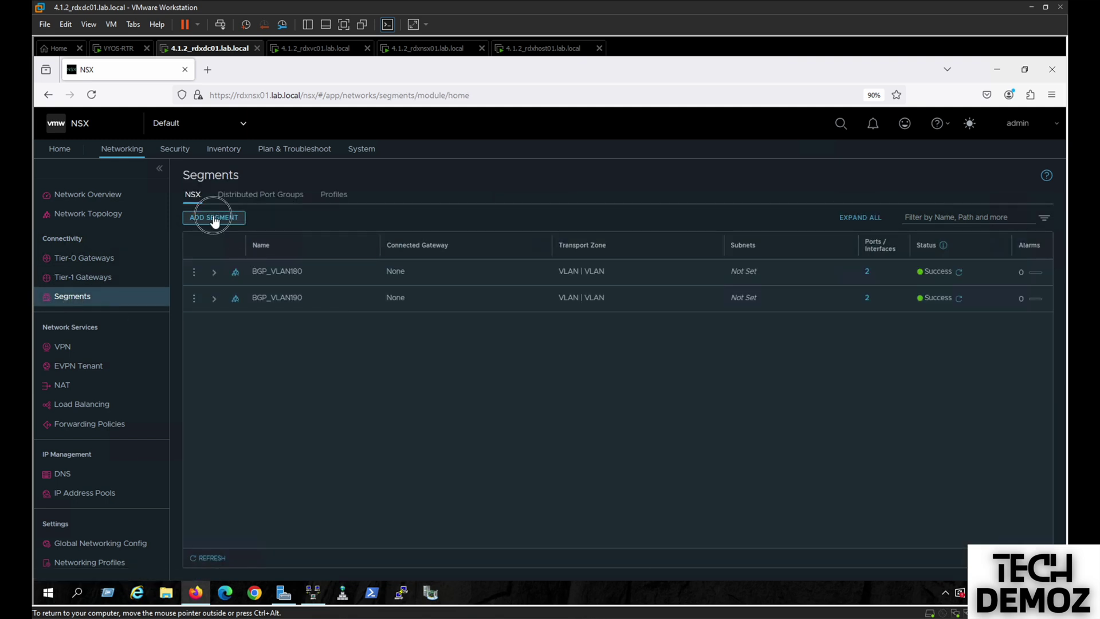
left_click(215, 219)
type("Red")
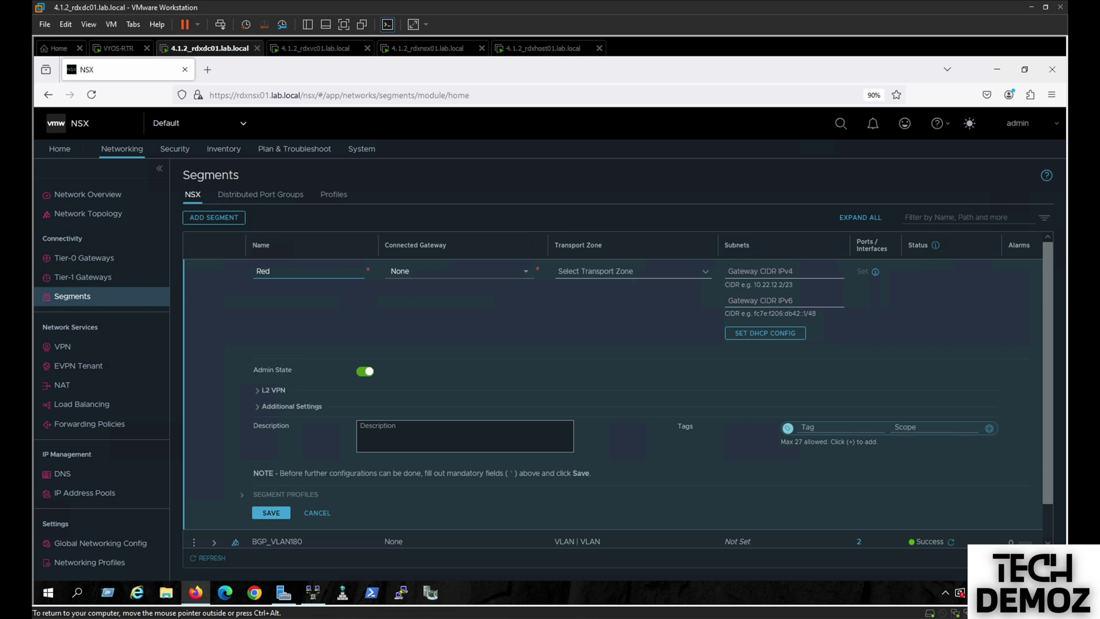
type("Segment_")
left_click(483, 270)
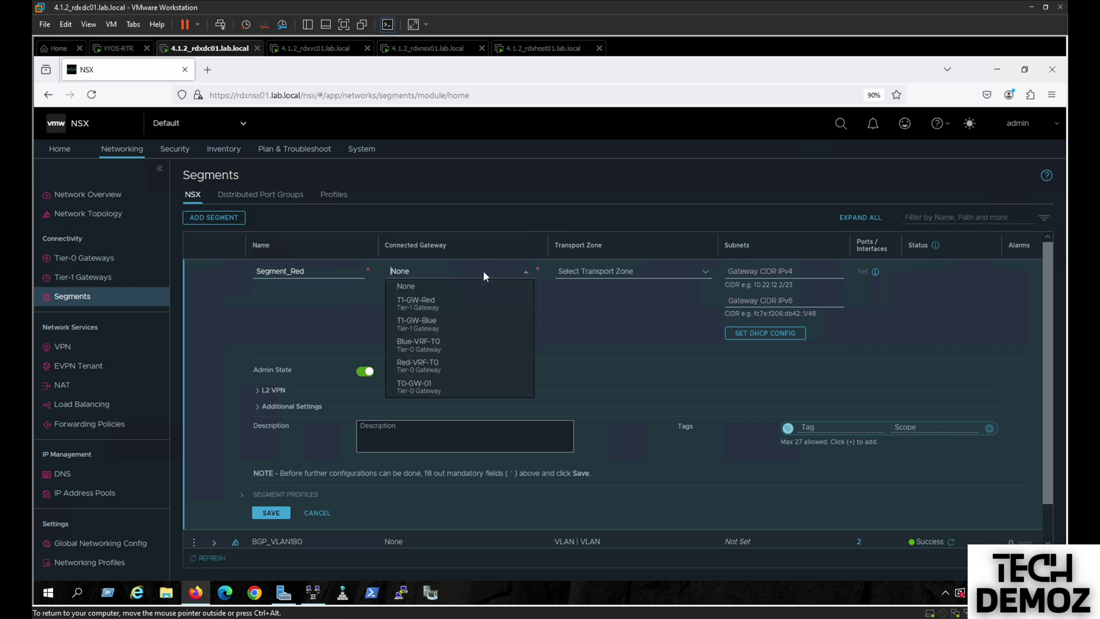
left_click(439, 304)
left_click(621, 275)
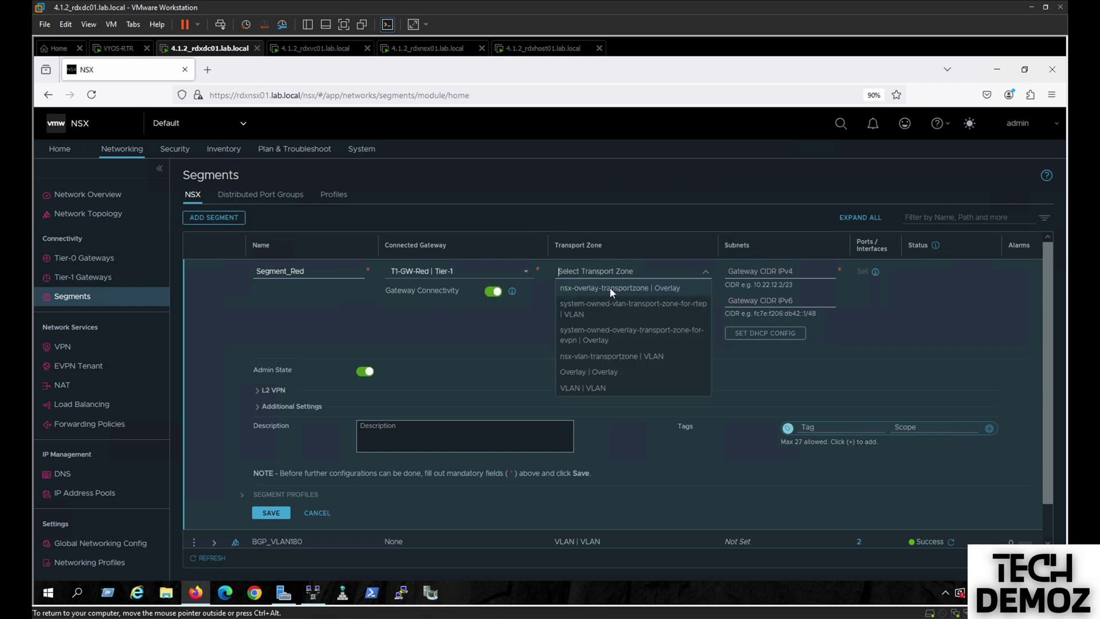
left_click(596, 377)
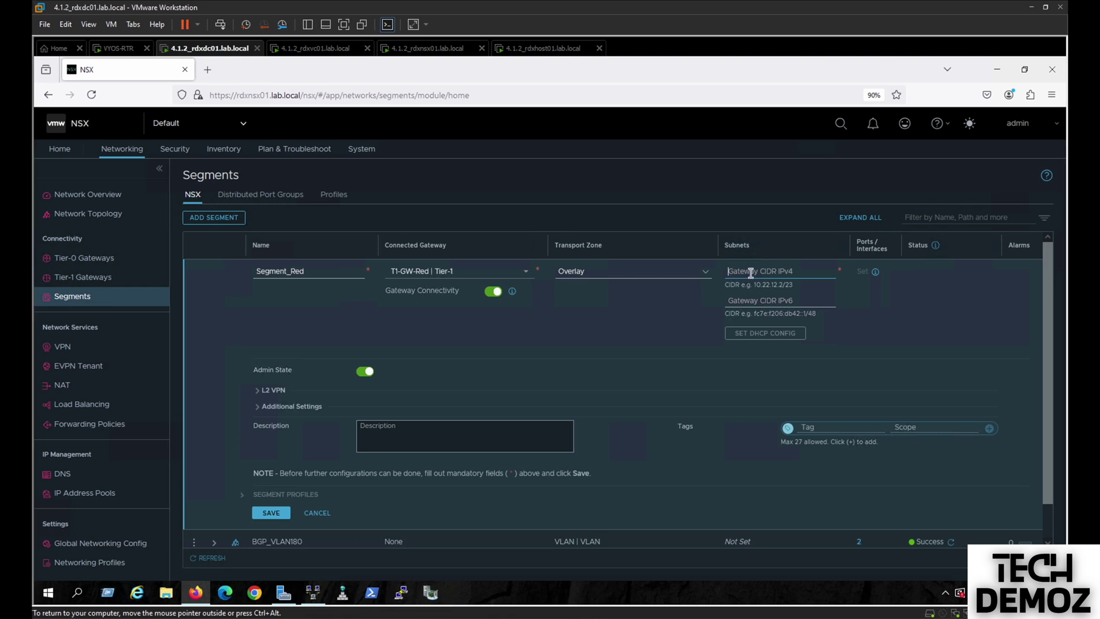
- Set the IPv4 gateway CIDR of Segment_Red to 172.16.100.1/24, save the segment, and finish editing it
type("172.16.100.1/24")
left_click(639, 293)
left_click(271, 513)
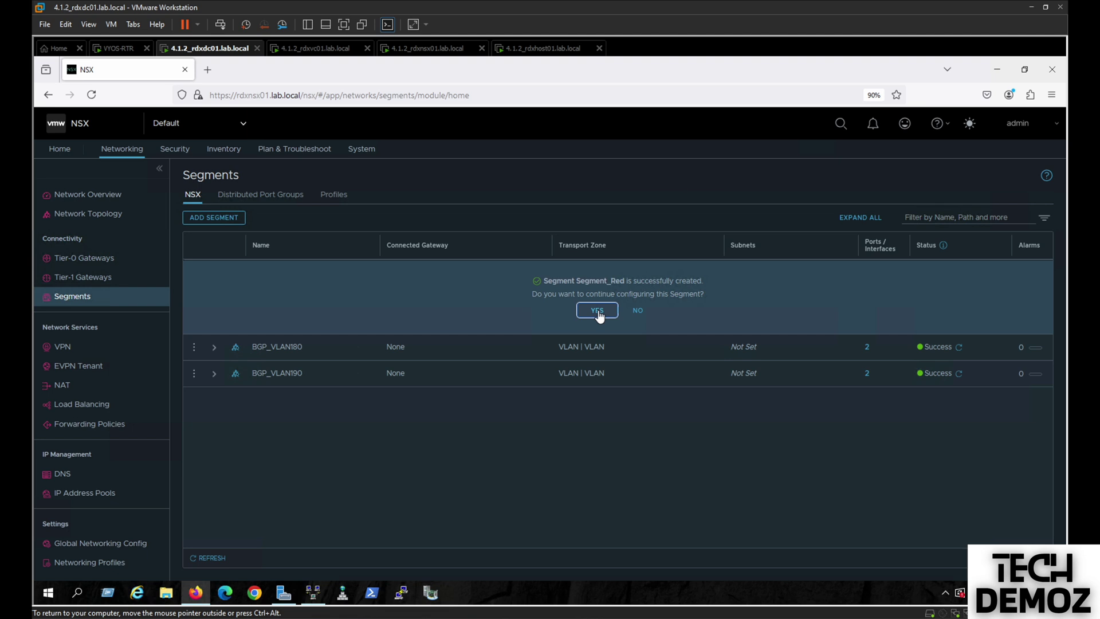
left_click(597, 311)
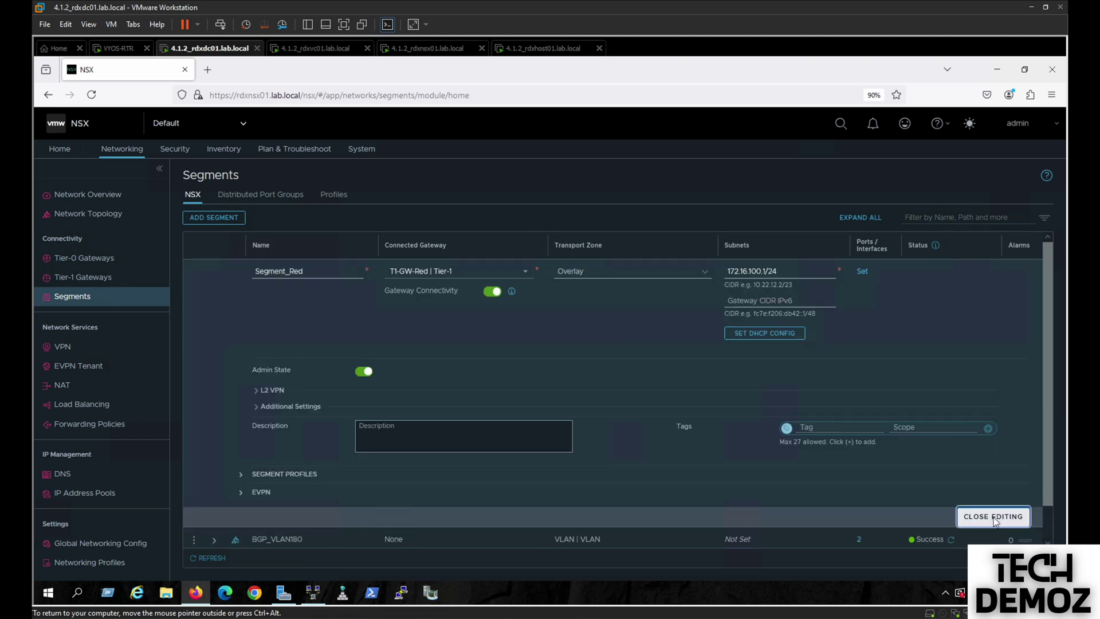
left_click(993, 517)
- Start a new segment named Segment_Blue, connected to the Tier-1 gateway T1-GW-Blue and using the transport zone named Overlay
left_click(210, 220)
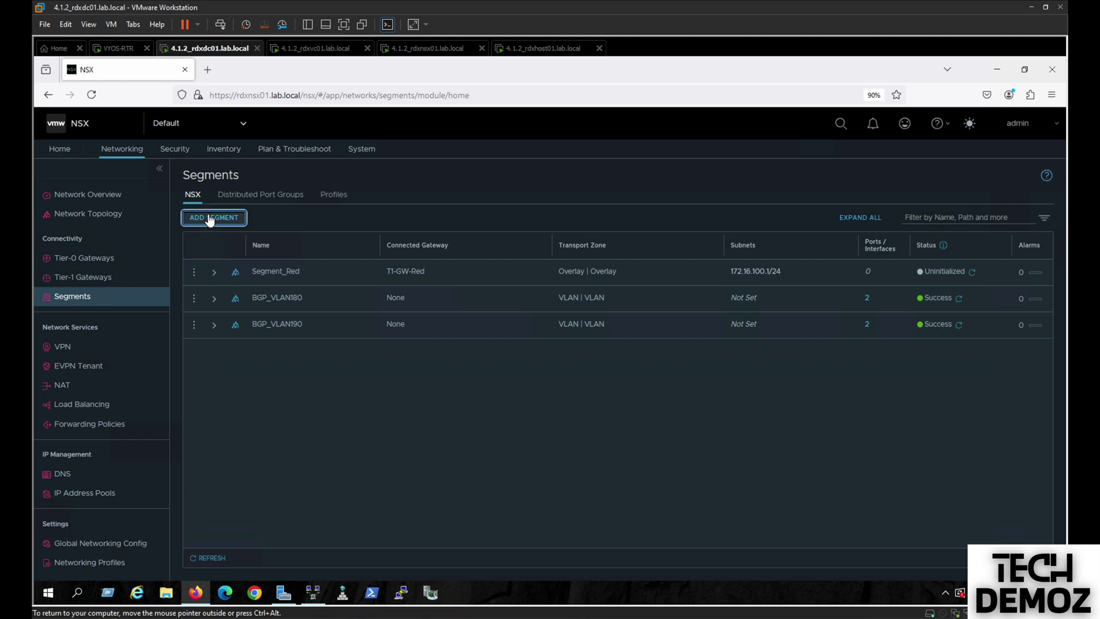
type("Segment_Blue")
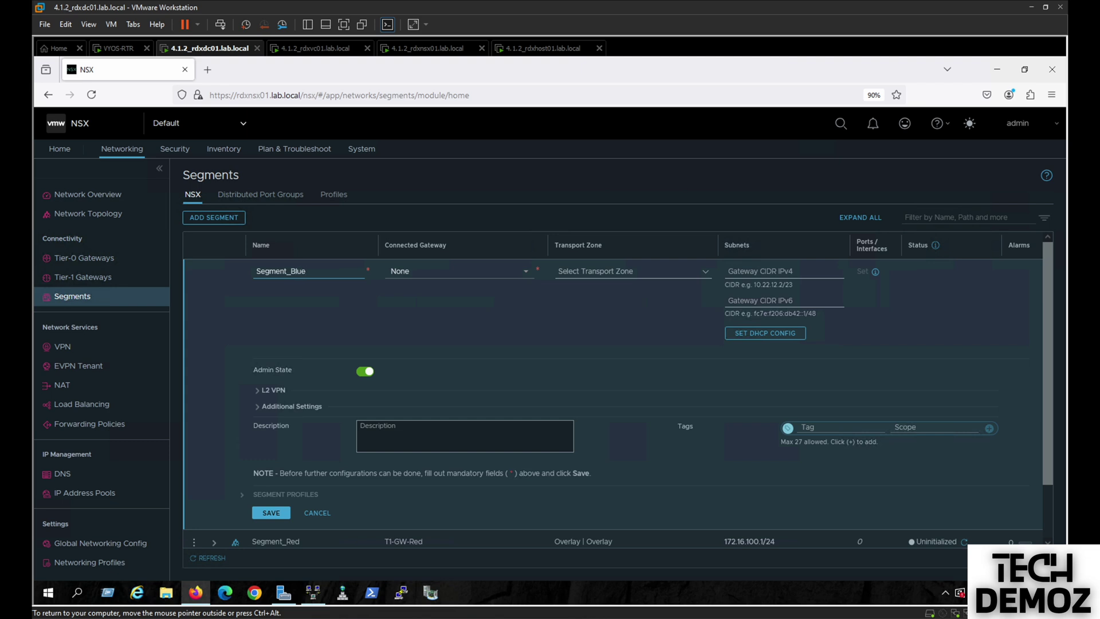
left_click(475, 269)
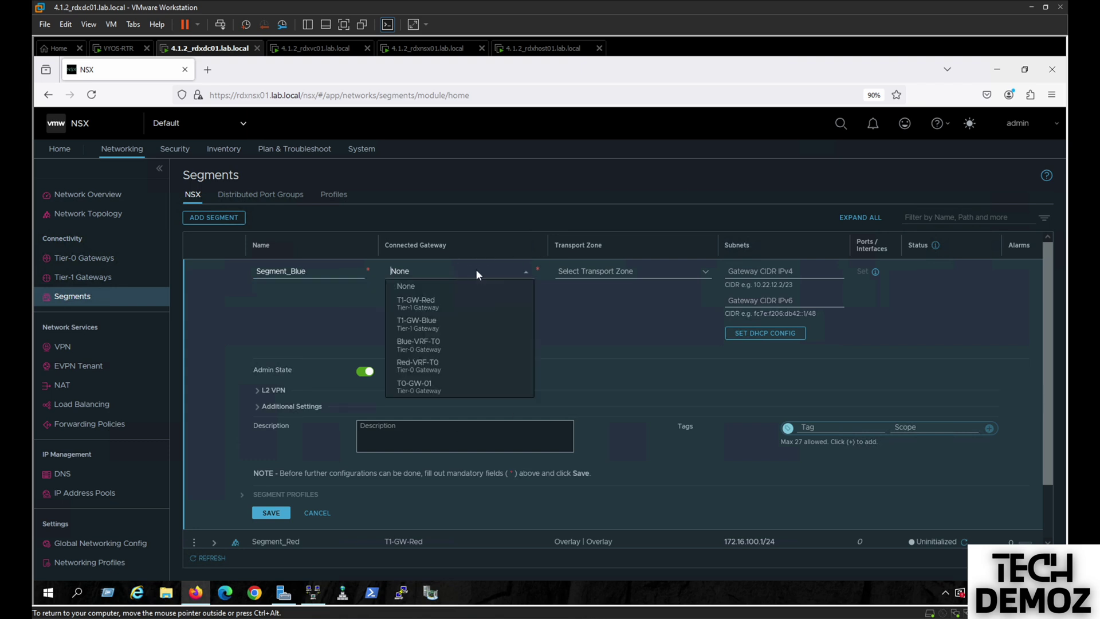
left_click(428, 322)
left_click(600, 270)
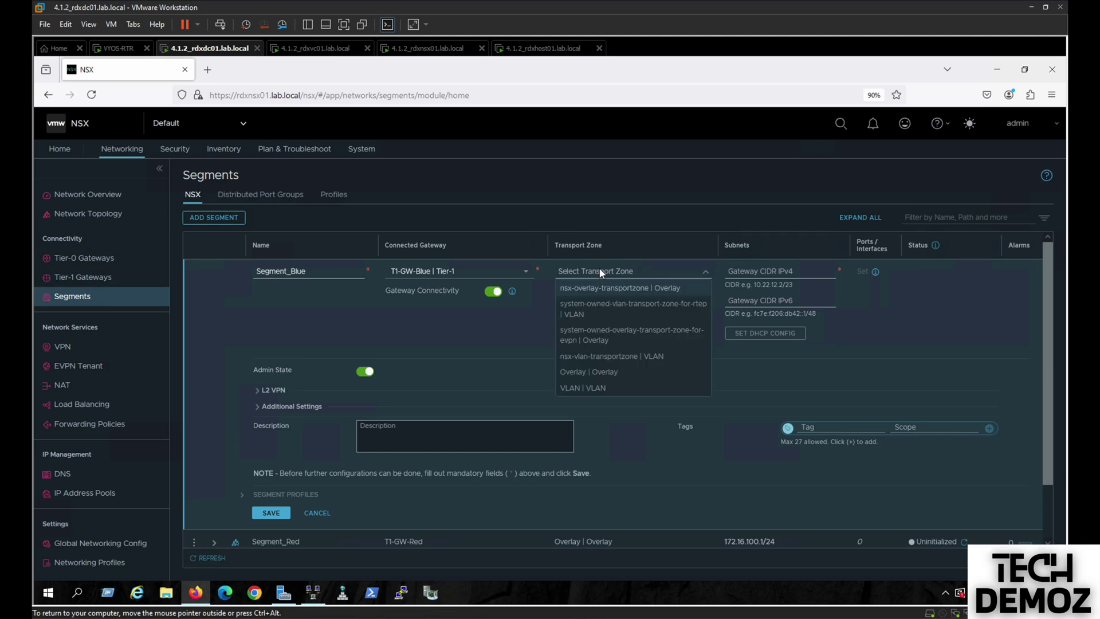
left_click(590, 372)
- Set the IPv4 gateway CIDR of Segment_Blue to 172.16.200.1/24 and save the segment without continuing its configuration
left_click(741, 274)
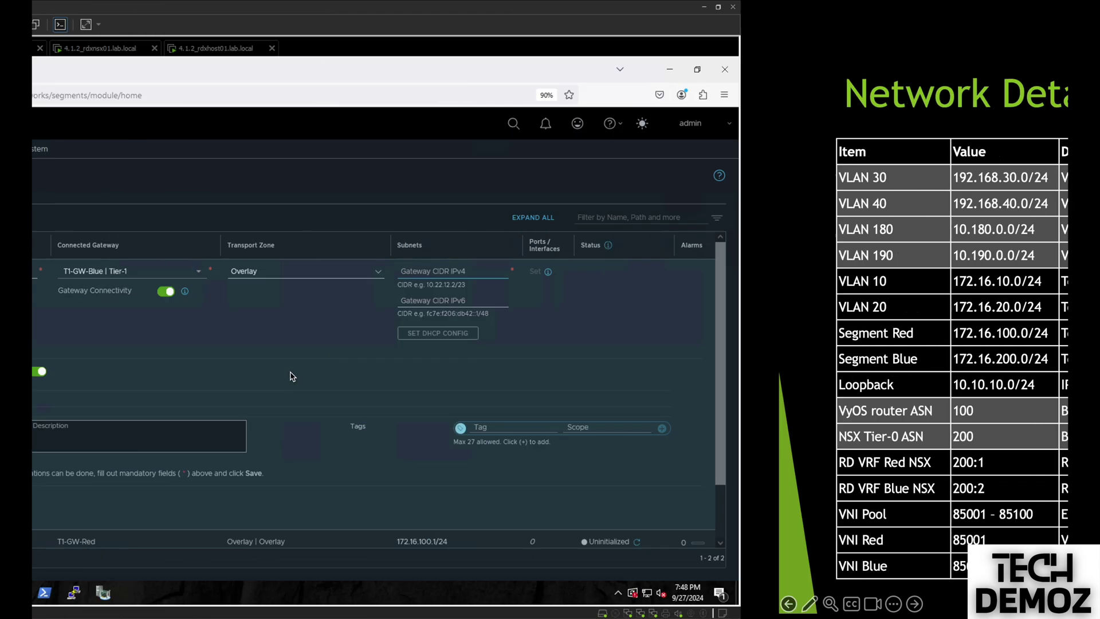
type("17")
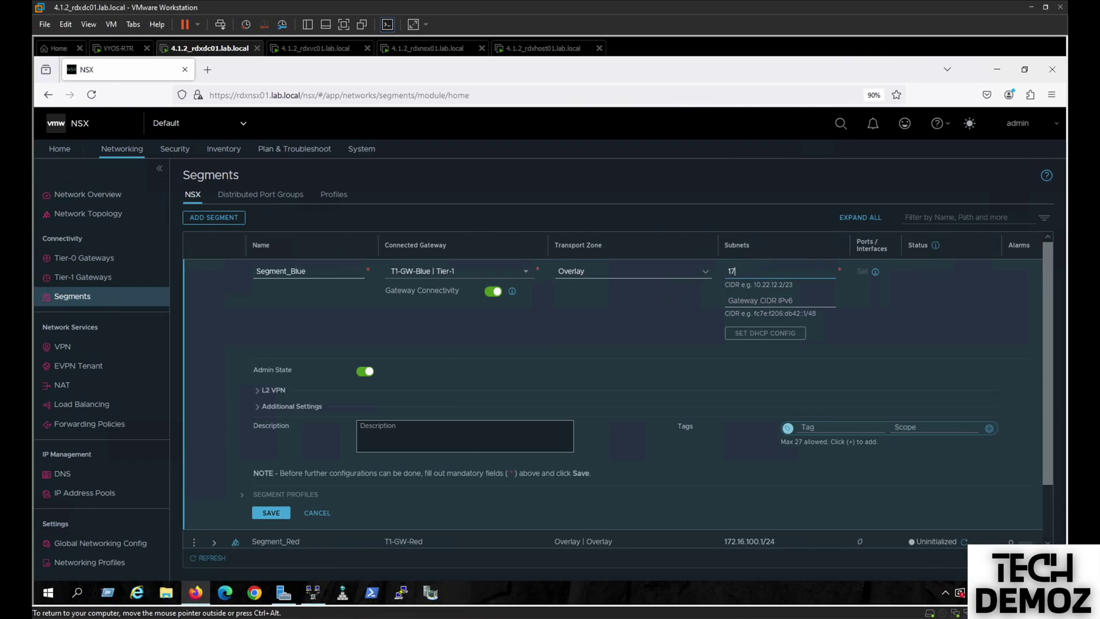
type("2.16.200.1/24")
left_click(270, 512)
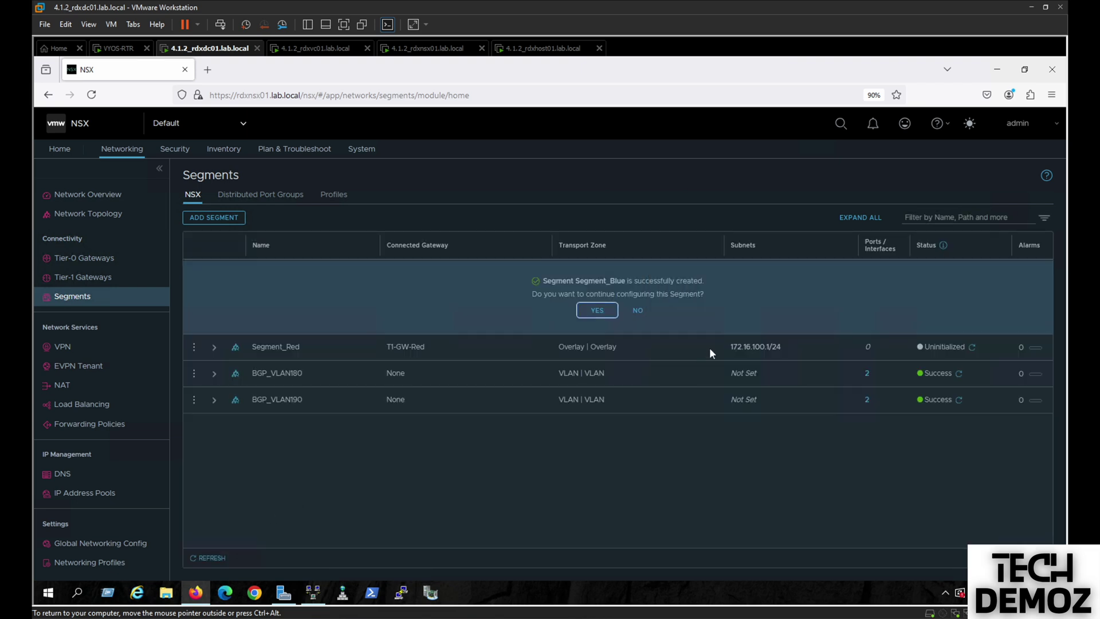
left_click(636, 309)
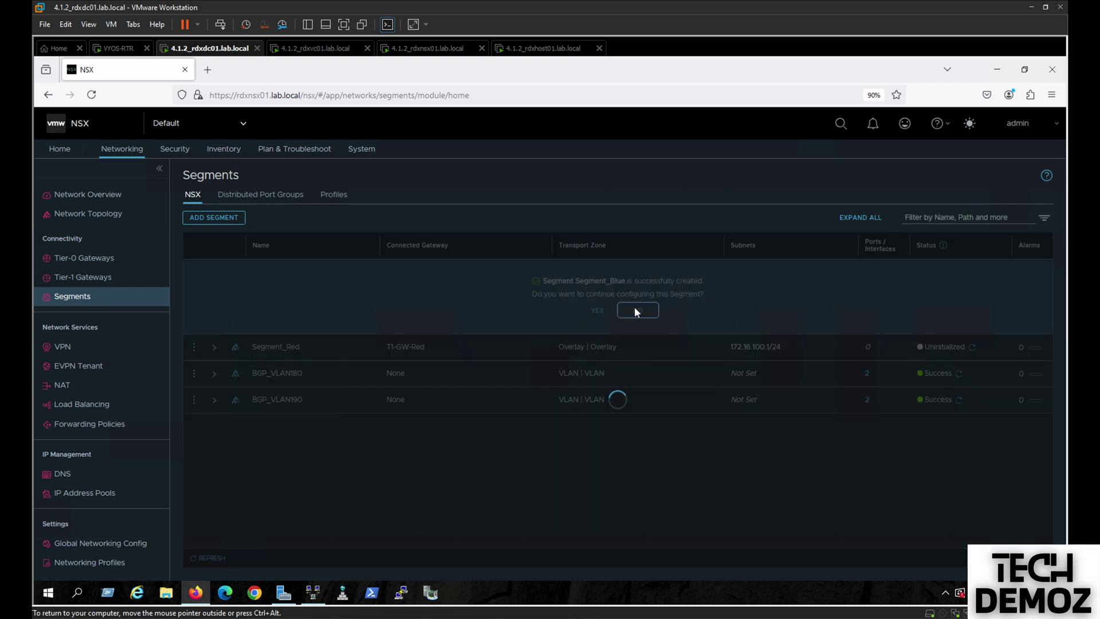
- Examine the network topology for how the Red and Blue segments connect to their Tier-1 and VRF gateways
left_click(106, 213)
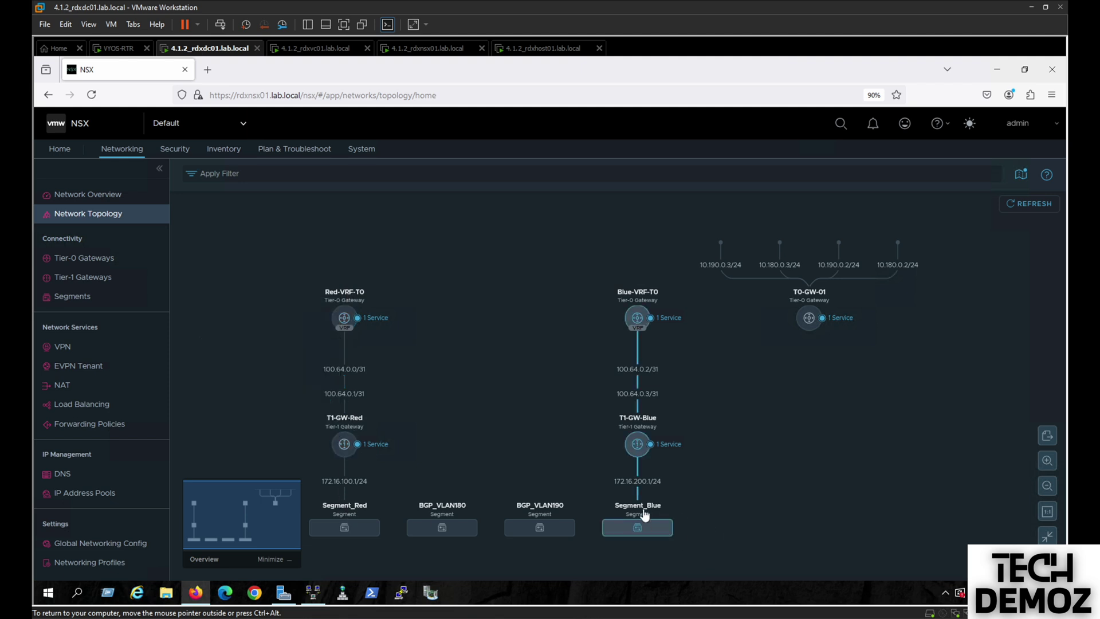
mouse_move(646, 419)
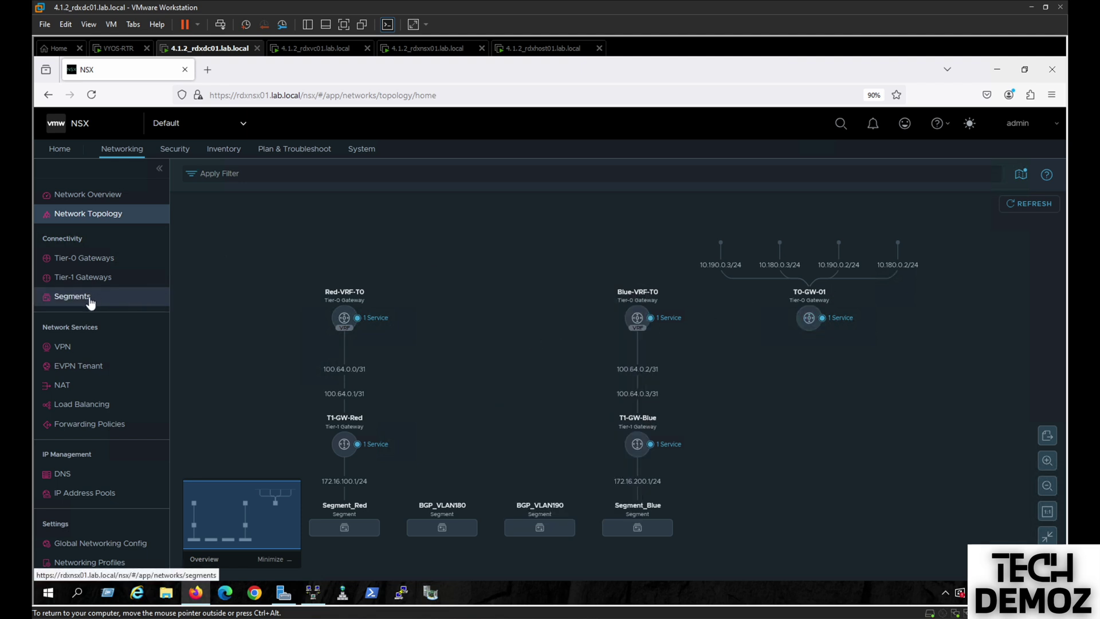
- Open the vSphere Client in a new browser tab and log in with the prefilled administrator credentials
left_click(208, 70)
left_click(56, 117)
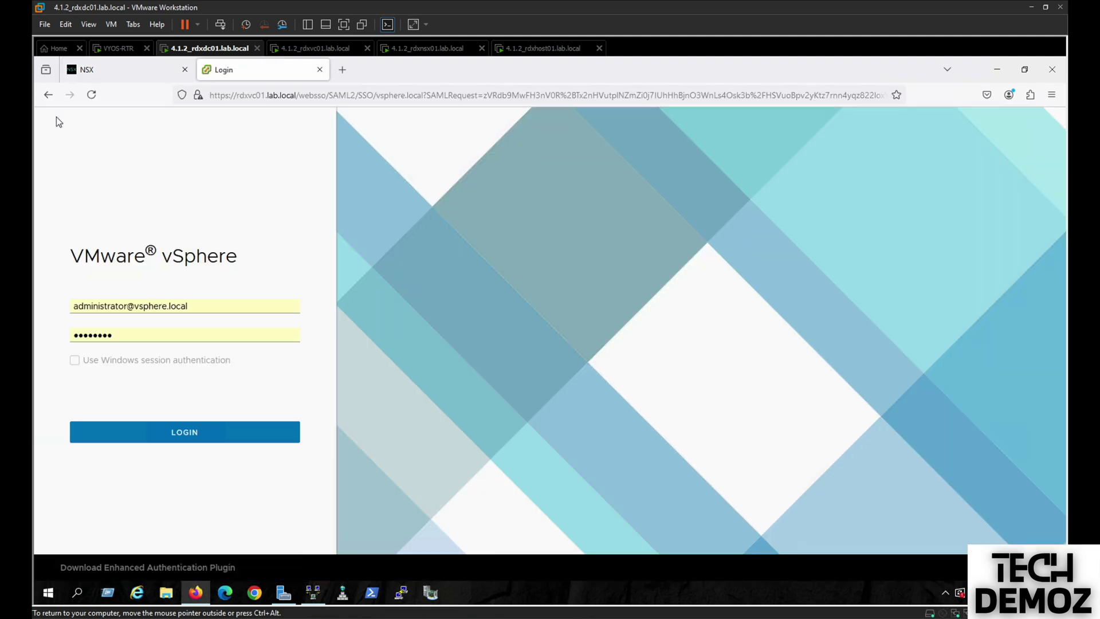
left_click(157, 426)
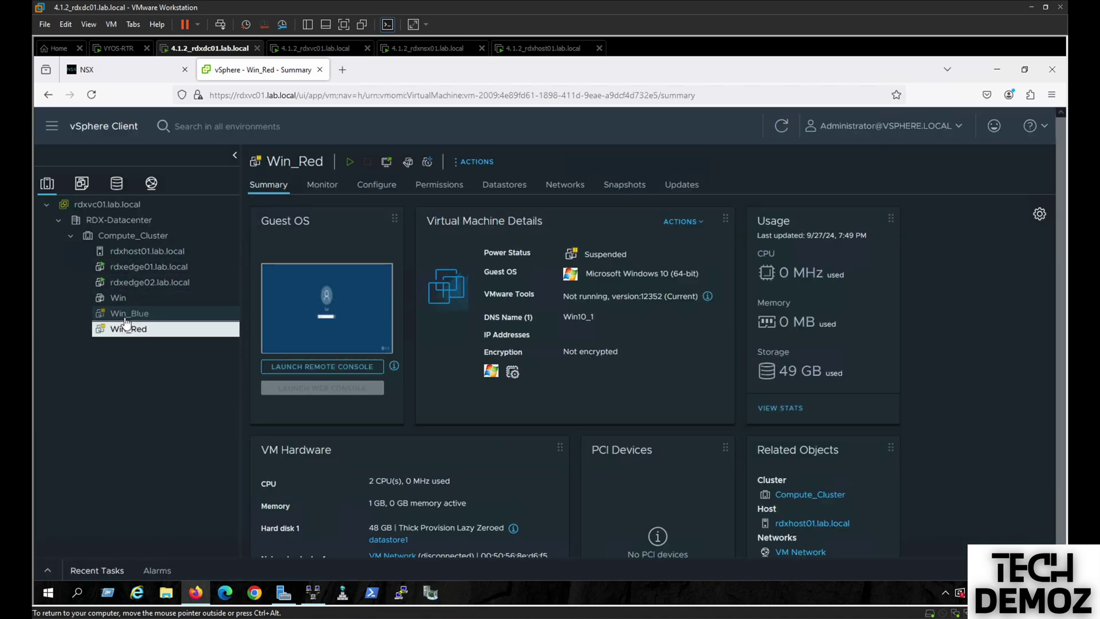
- Power on the suspended virtual machines Win_Blue and Win_Red
left_click(198, 313)
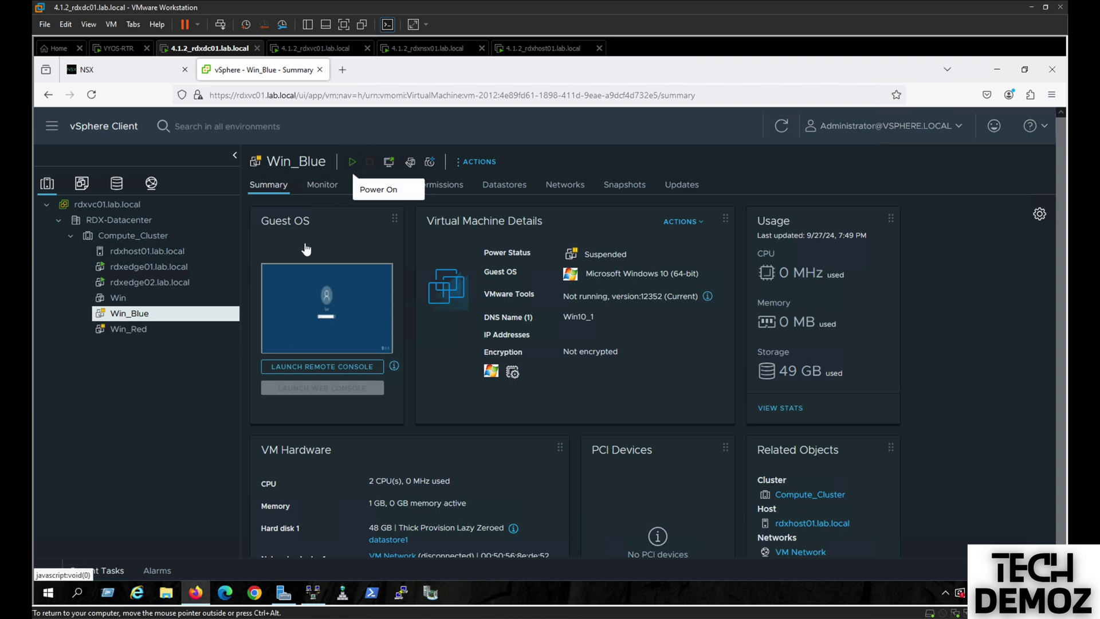
left_click(139, 331)
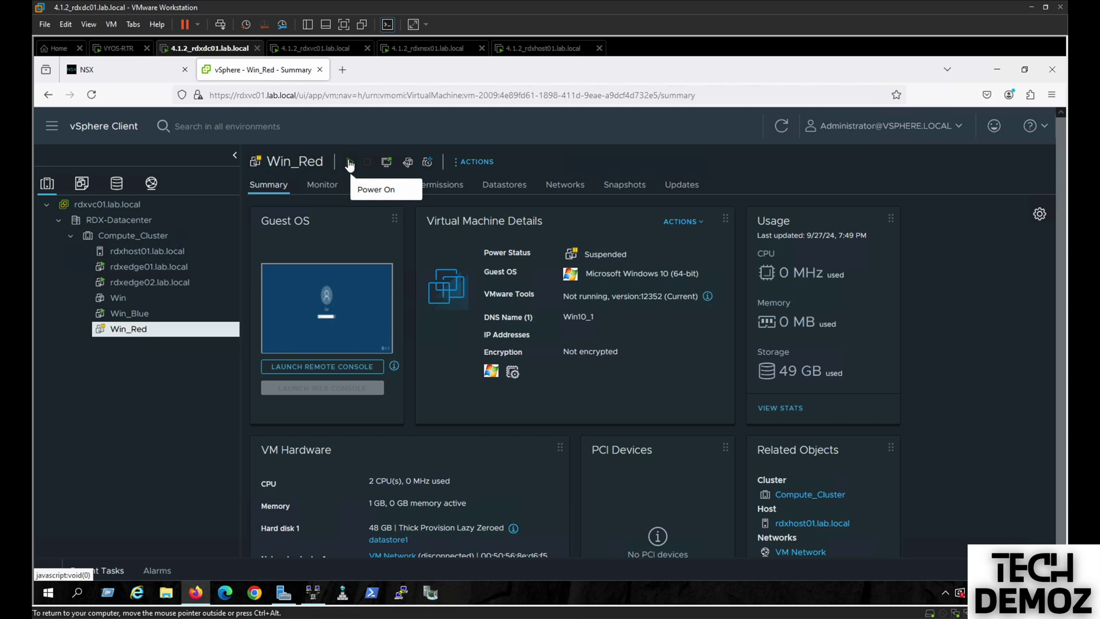
- Connect Network adapter 1 of Win_Blue to the Segment_Blue network and save the VM settings
left_click(136, 318)
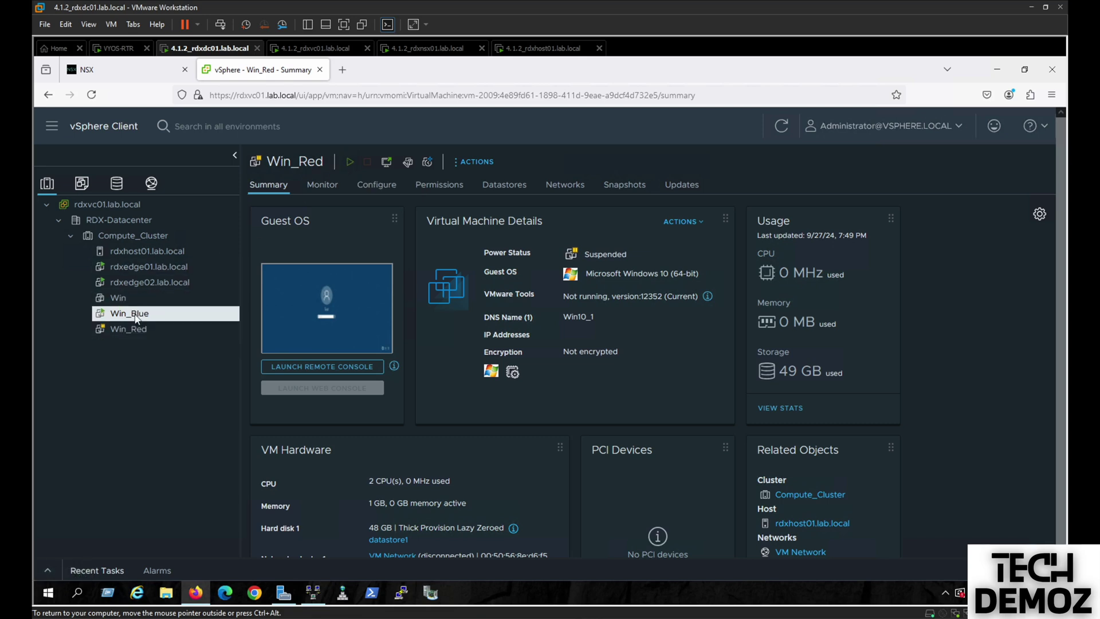
right_click(135, 316)
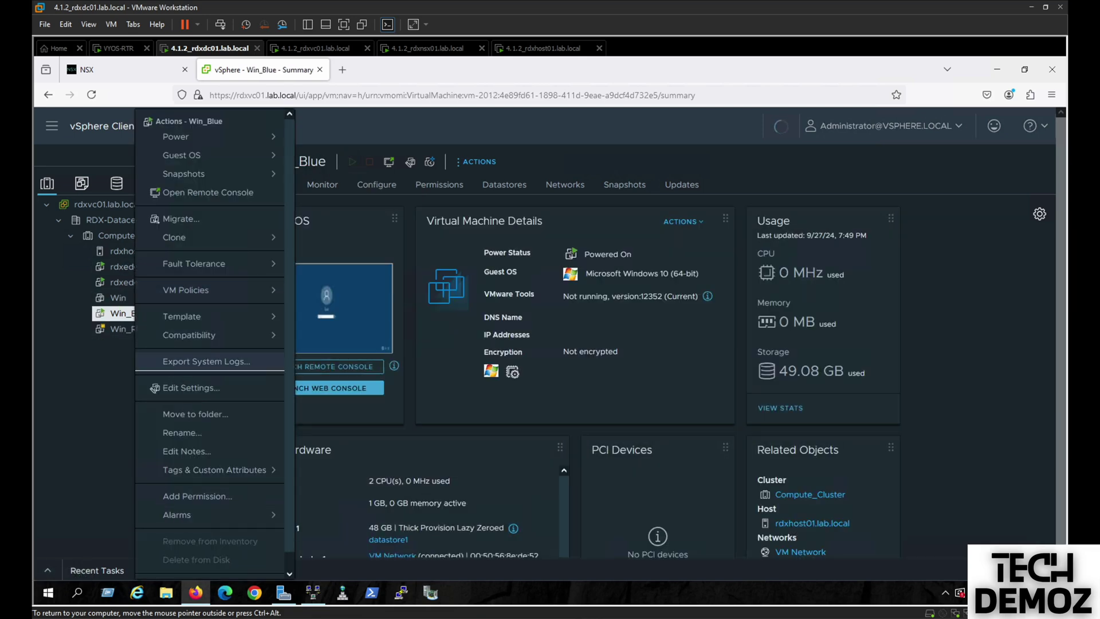
left_click(183, 388)
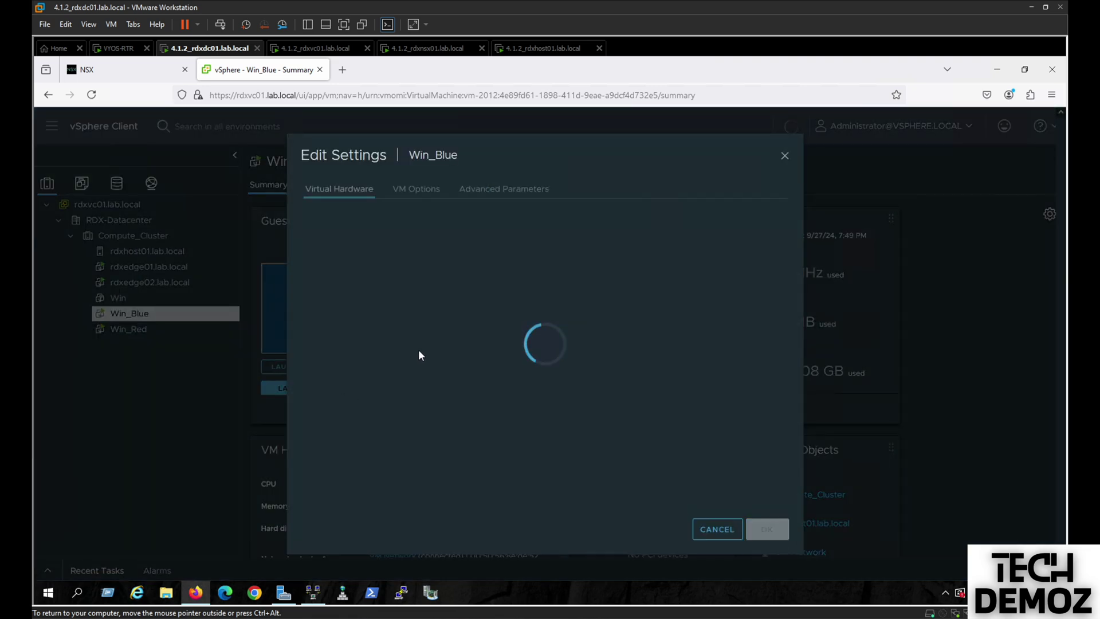
left_click(501, 343)
left_click(479, 369)
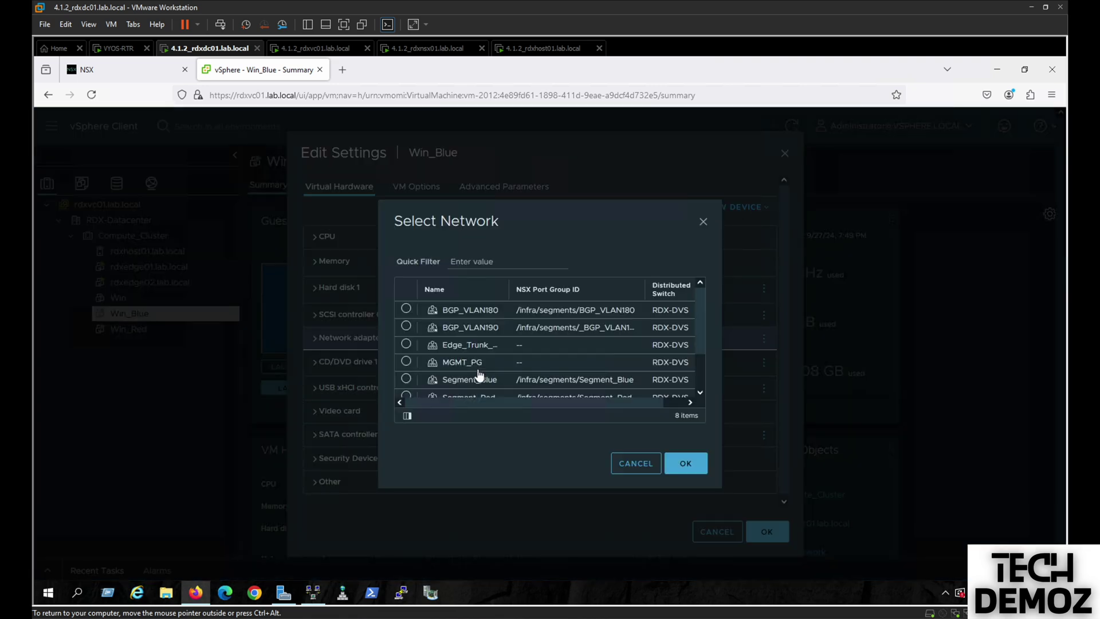
left_click(405, 380)
left_click(687, 463)
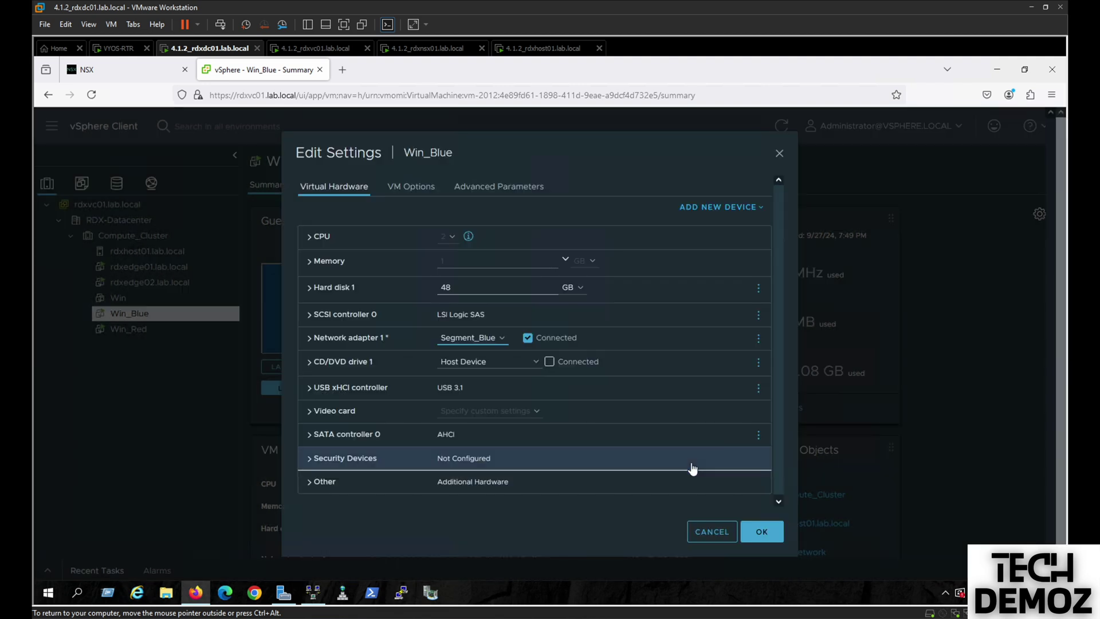
left_click(761, 528)
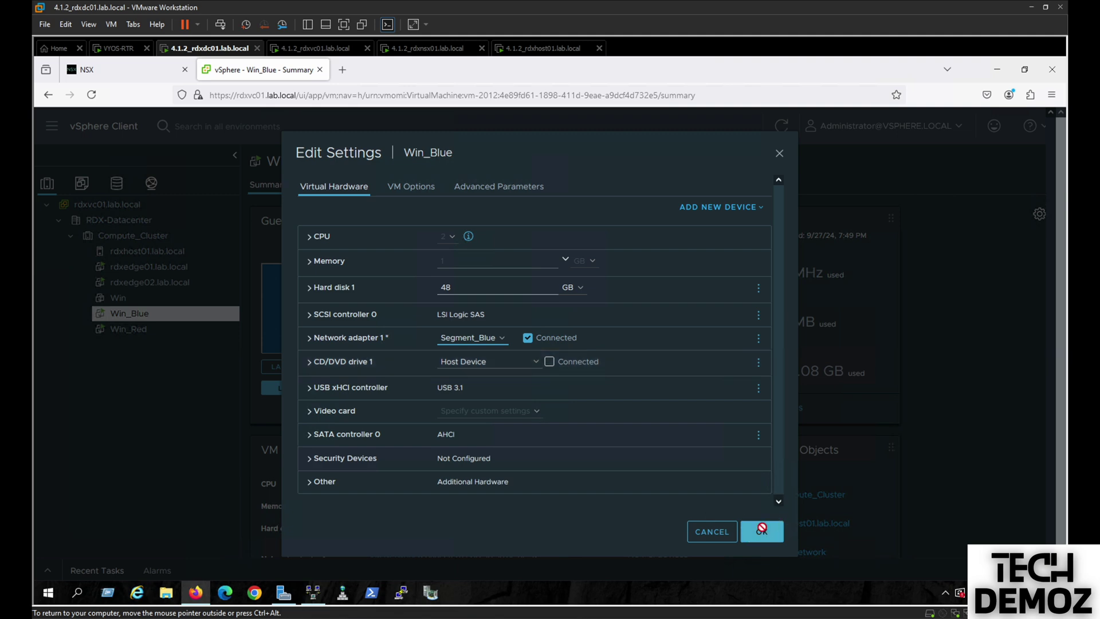
- Connect Network adapter 1 of Win_Red to the Segment_Red network and save the VM settings
left_click(129, 329)
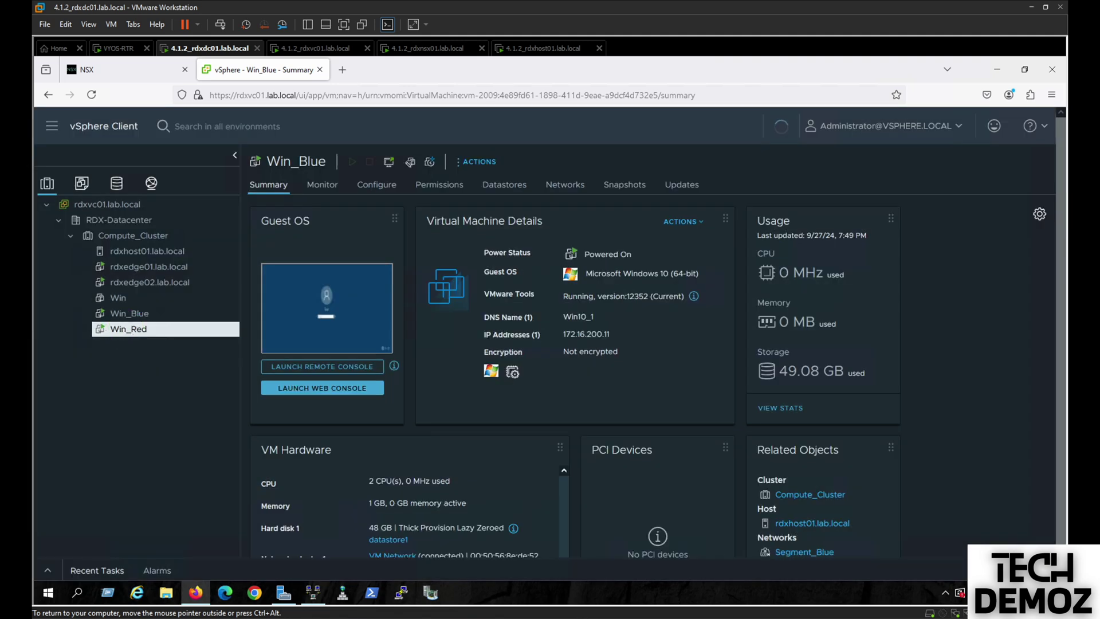
right_click(129, 329)
left_click(158, 390)
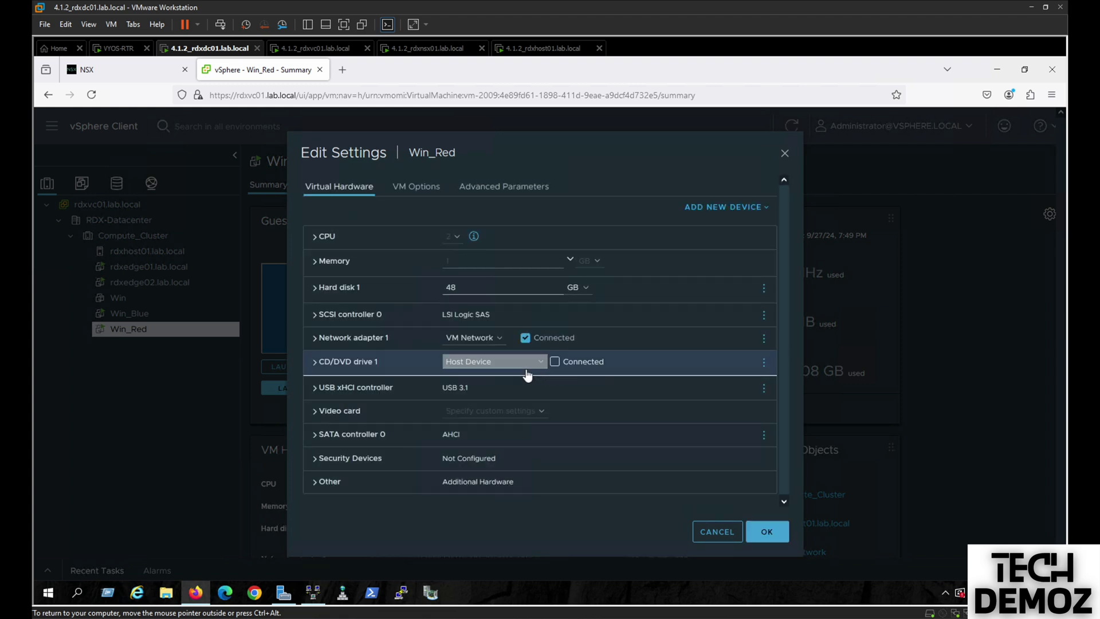
left_click(495, 342)
left_click(479, 371)
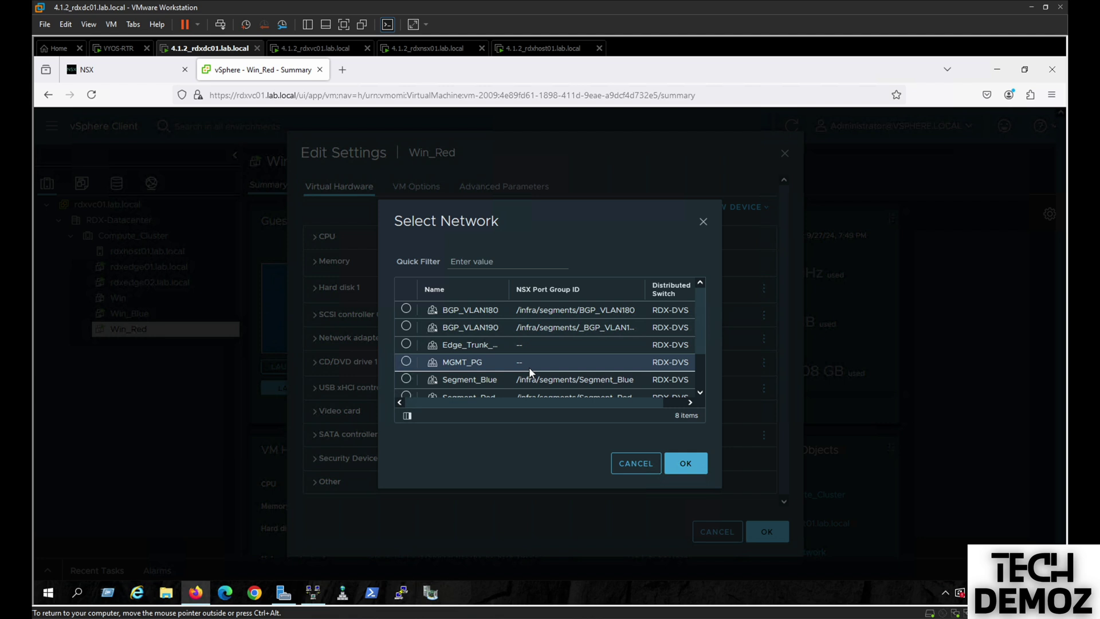
left_click(407, 398)
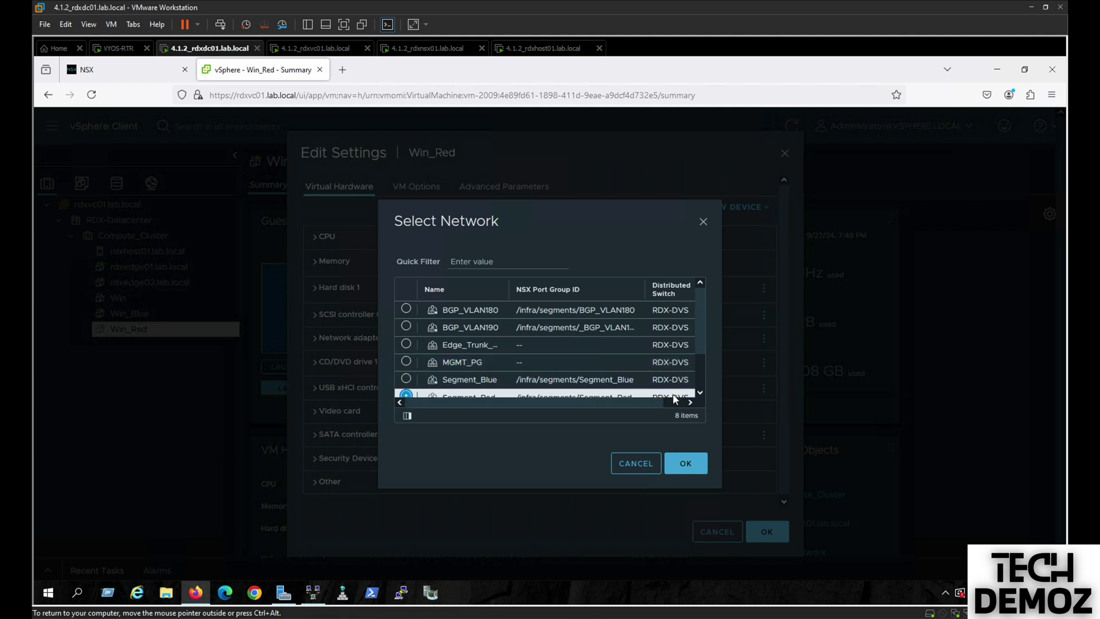
left_click(699, 393)
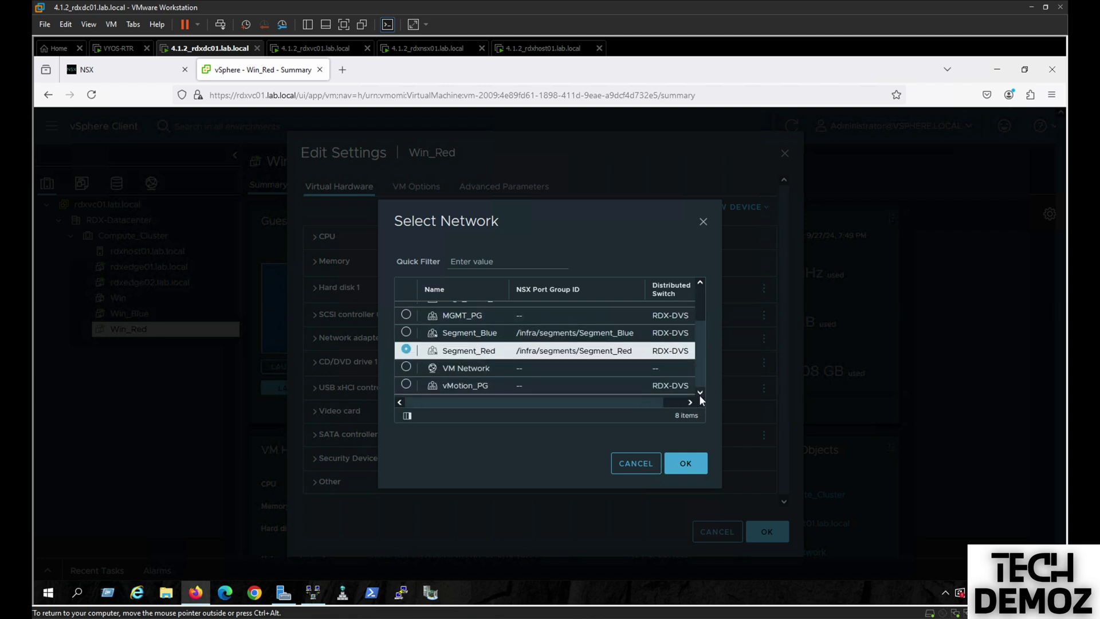
left_click(685, 464)
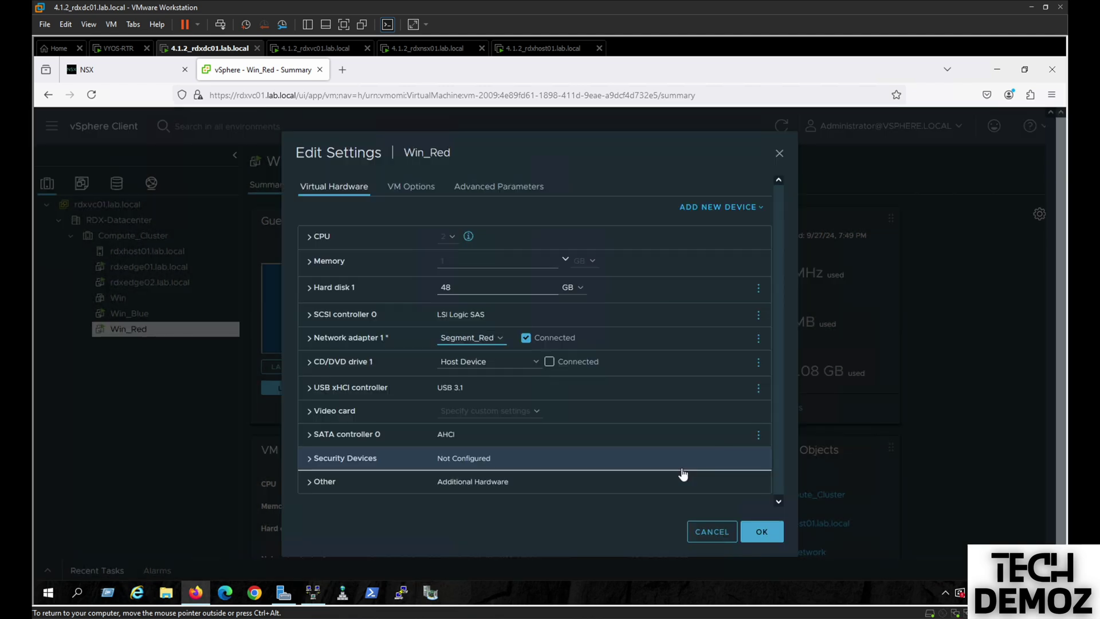
left_click(754, 530)
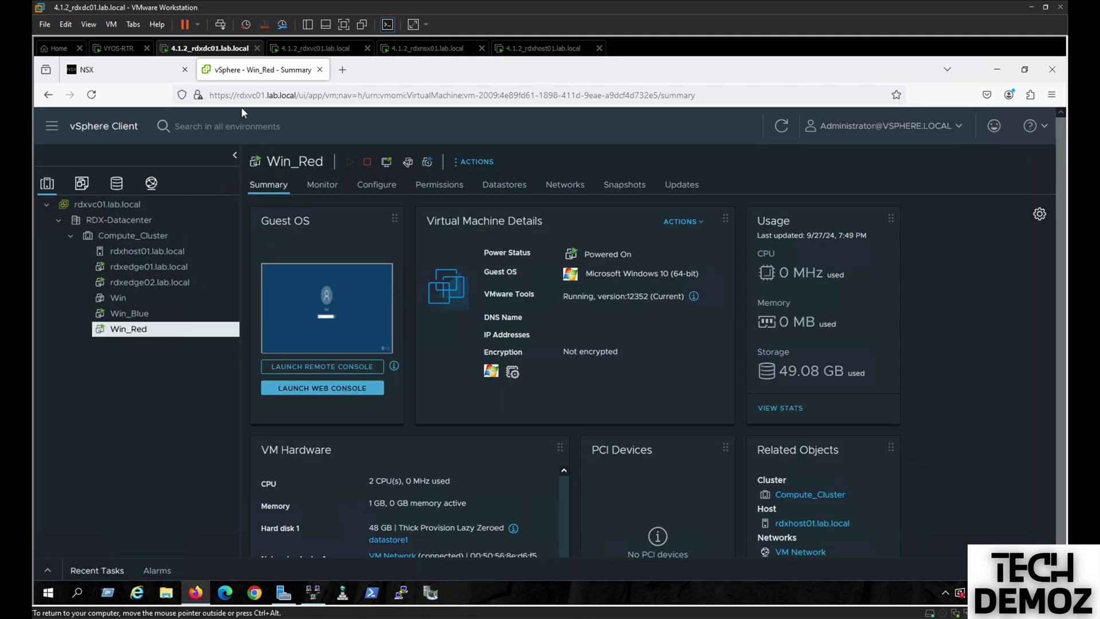
- Check the NSX network topology for the VMs attached to the Red and Blue segments
left_click(109, 66)
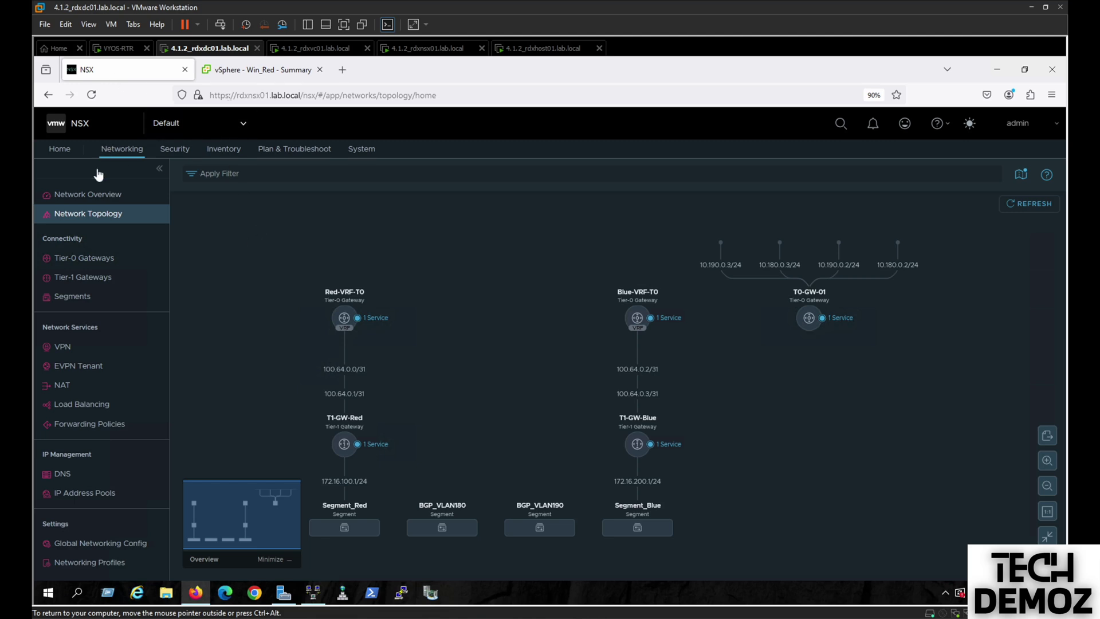
left_click(88, 215)
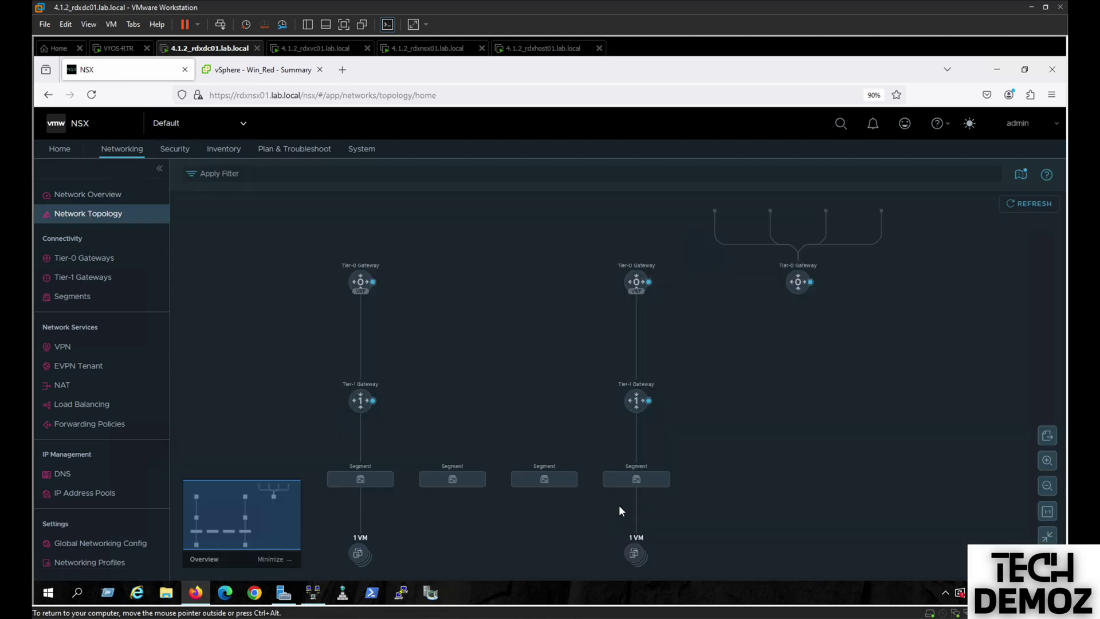
- Open the web console of Win_Red from the vSphere Client, allowing its blocked pop-up, and sign in to Windows with the account password
left_click(261, 72)
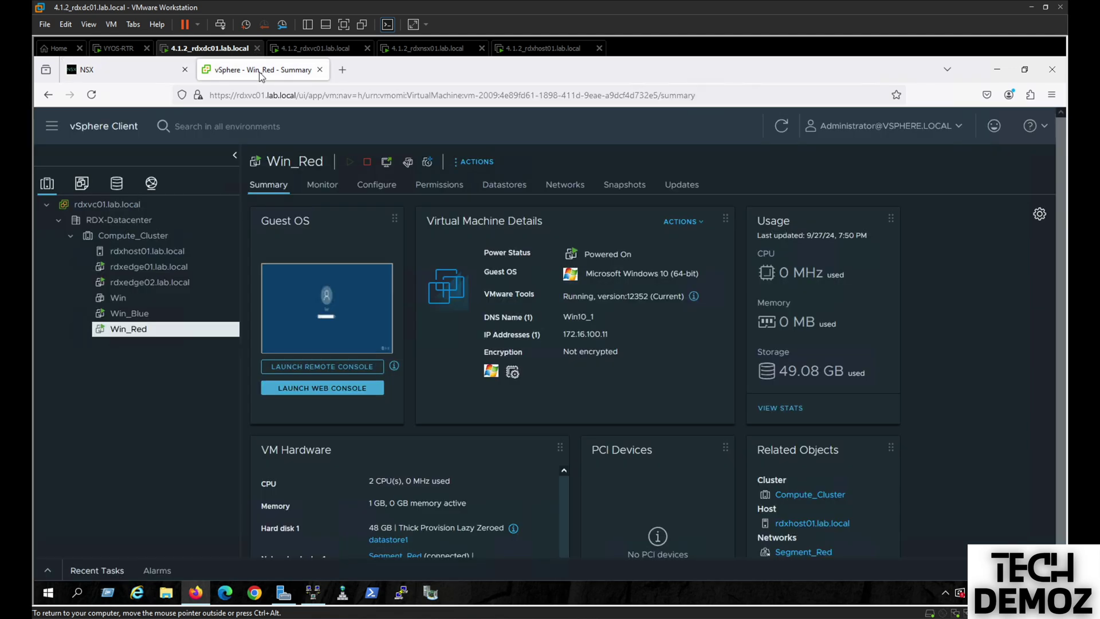
left_click(327, 302)
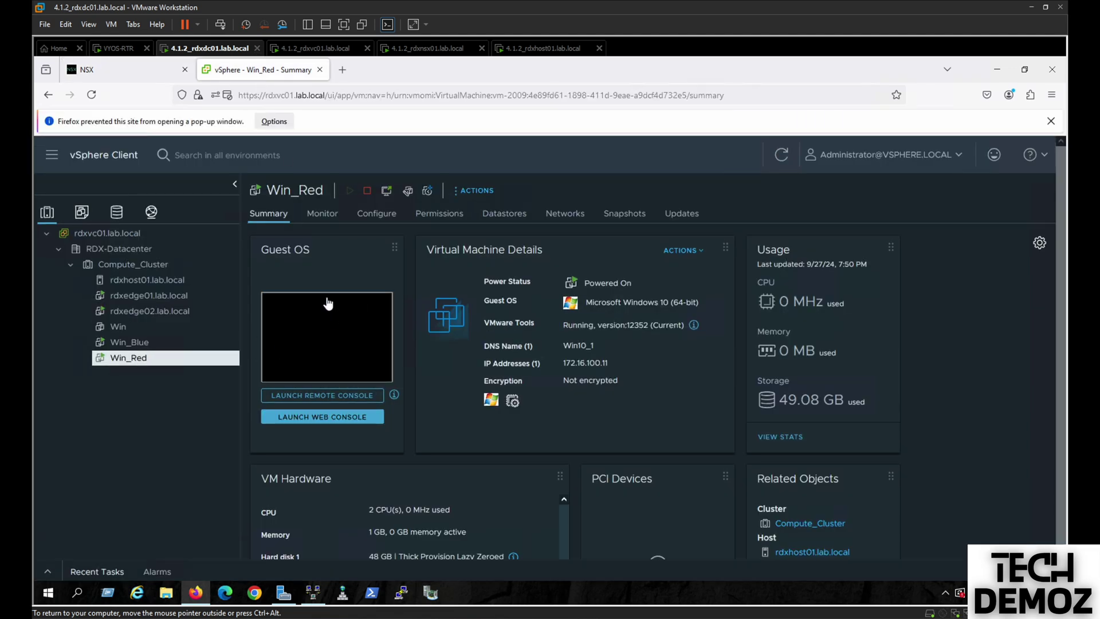
left_click(274, 121)
left_click(295, 142)
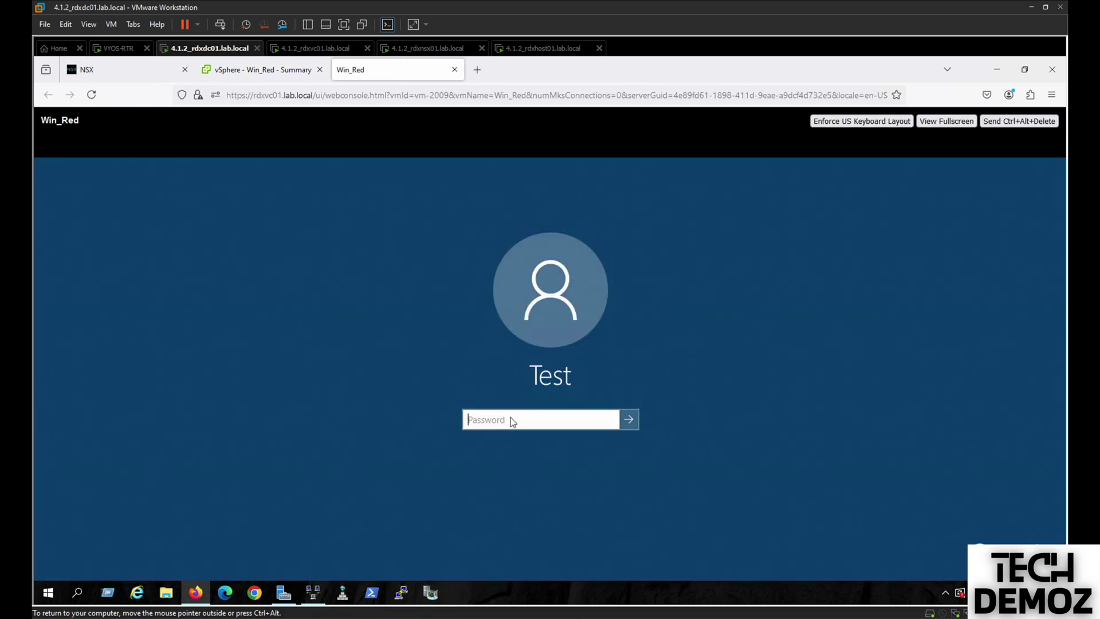
left_click(507, 423)
type("•")
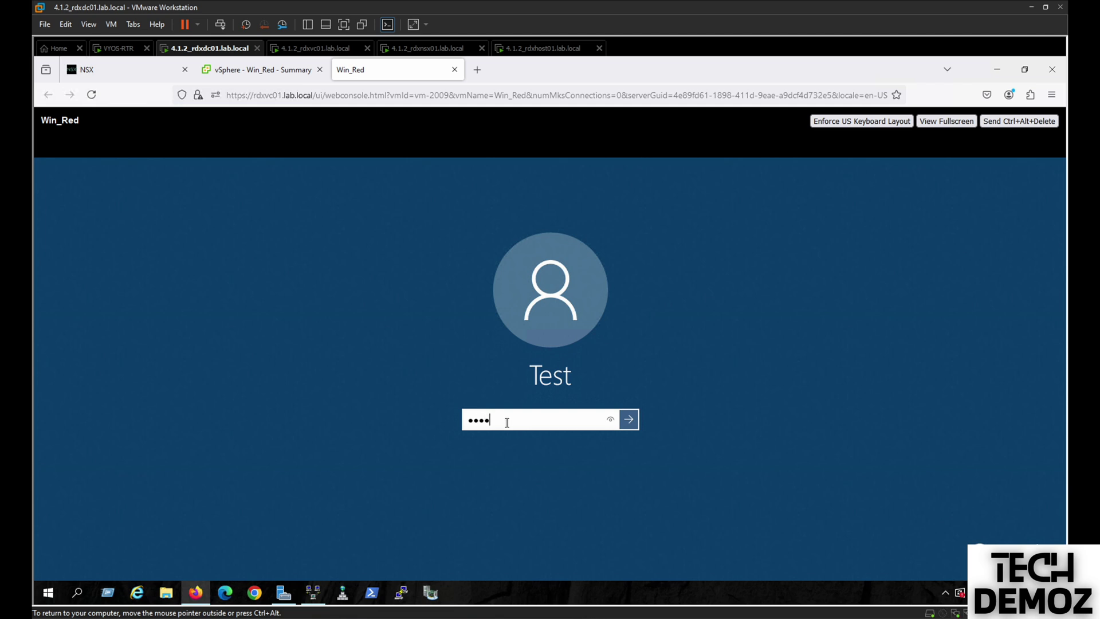
key("Return")
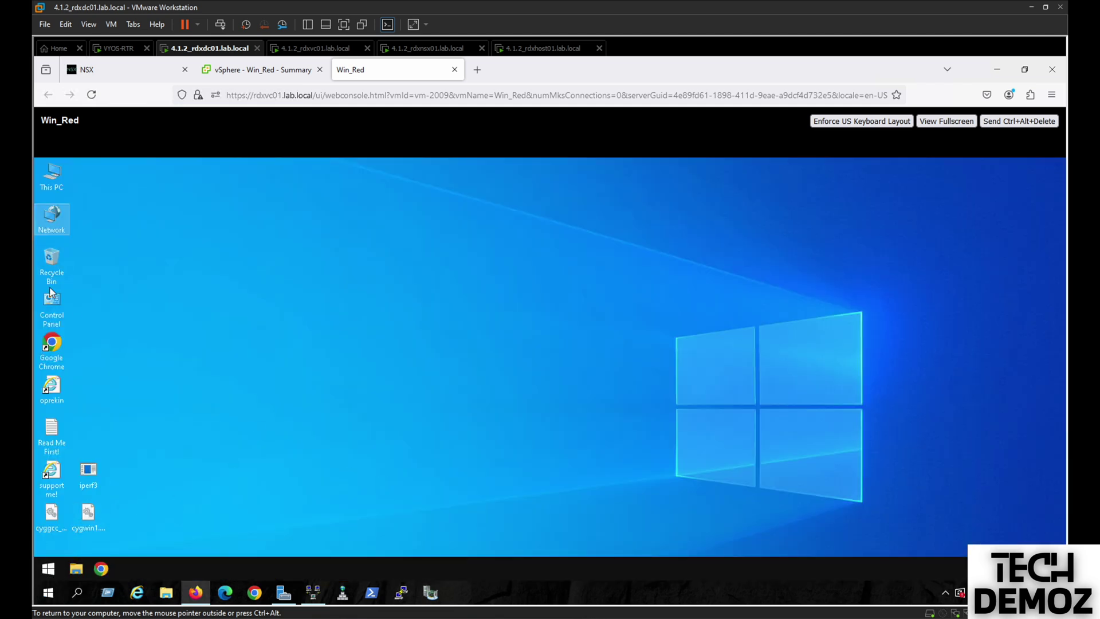
- Open the network connection details of the Ethernet0 adapter in Win_Red to check its IPv4 configuration
right_click(55, 219)
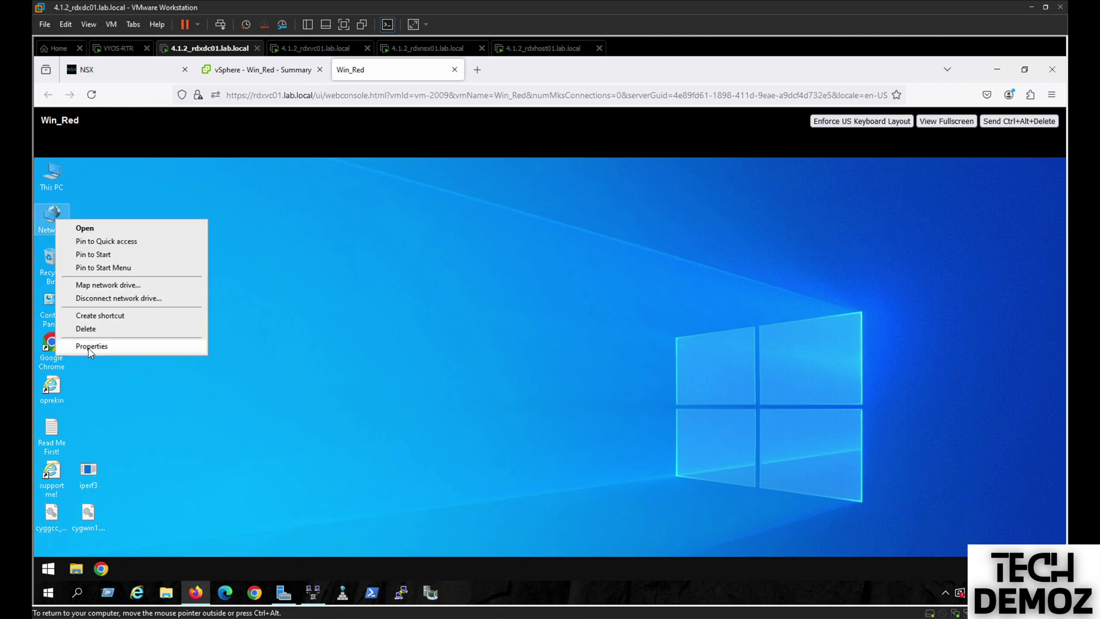
left_click(87, 346)
left_click(288, 262)
double_click(280, 250)
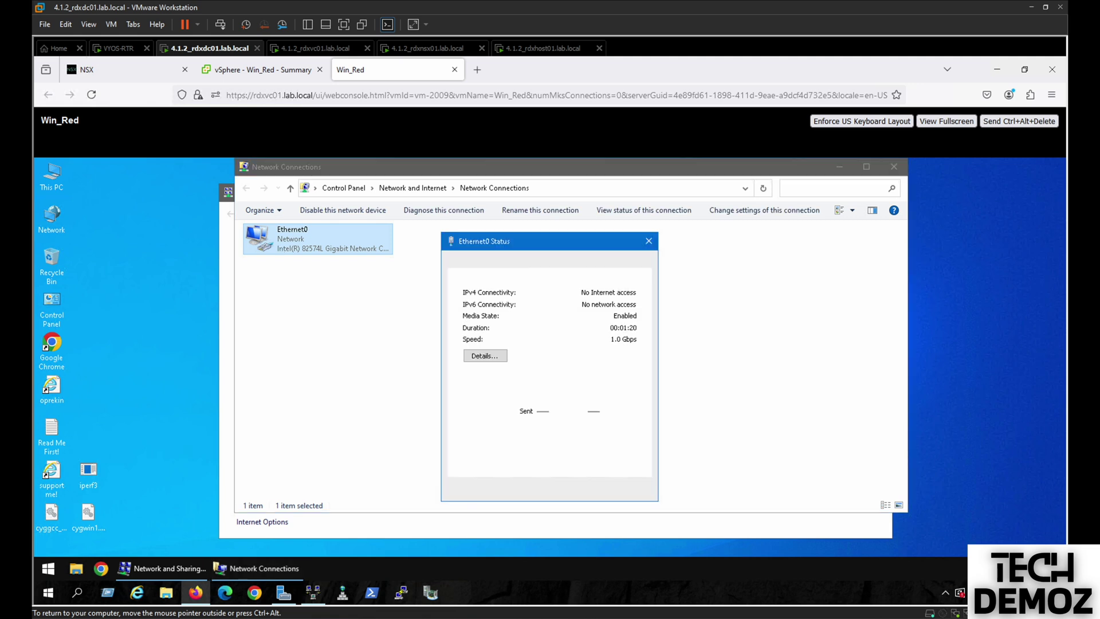
left_click(494, 355)
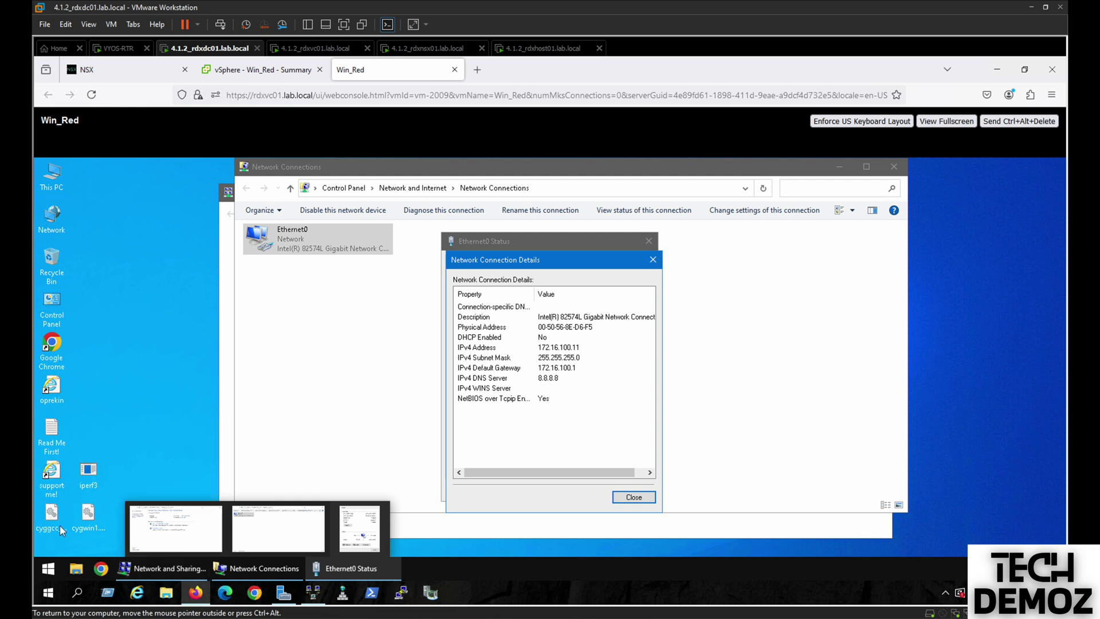
- Ping the gateway 172.16.100.1 from a Command Prompt in Win_Red, with the prompt window moved clear of the connection details
left_click(48, 569)
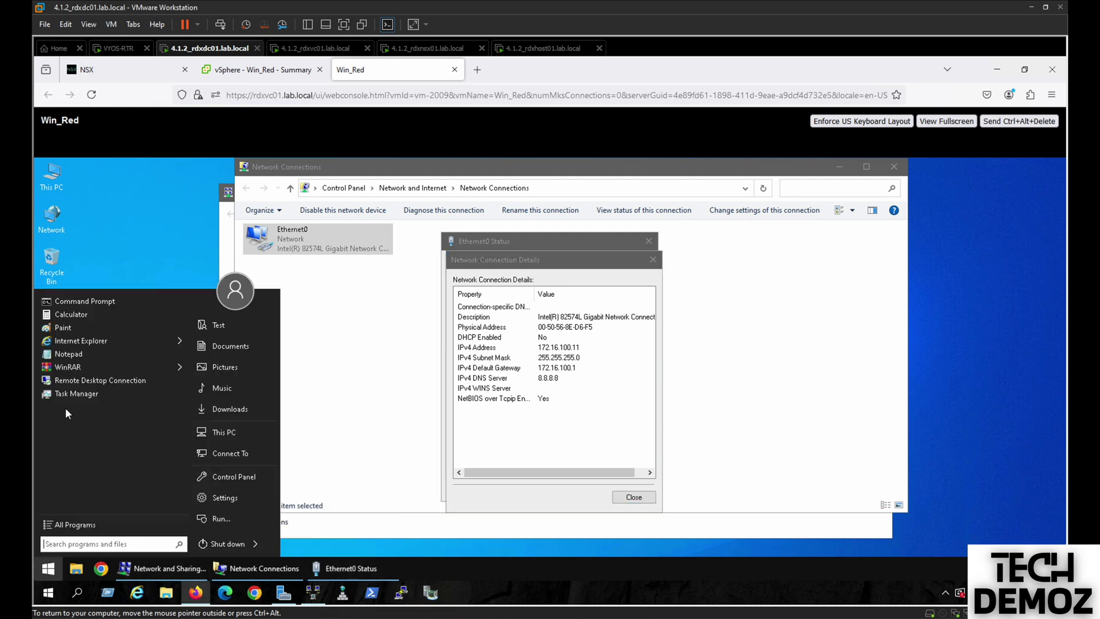
left_click(65, 302)
left_click_drag(331, 247, 879, 212)
type("ping")
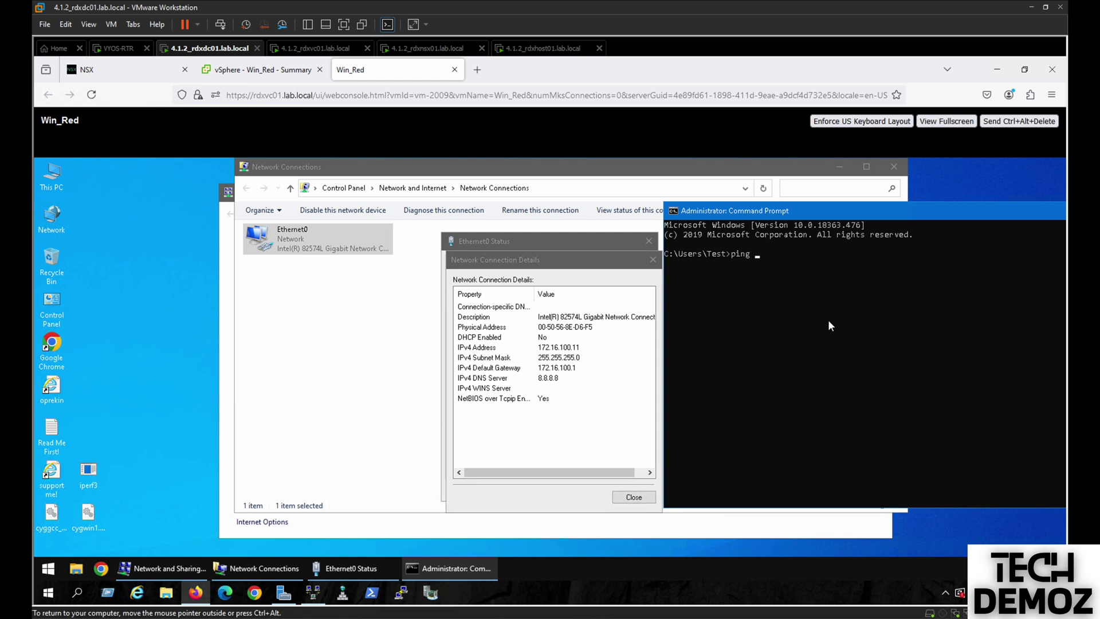
type(" 172.16.100.1")
key("Return")
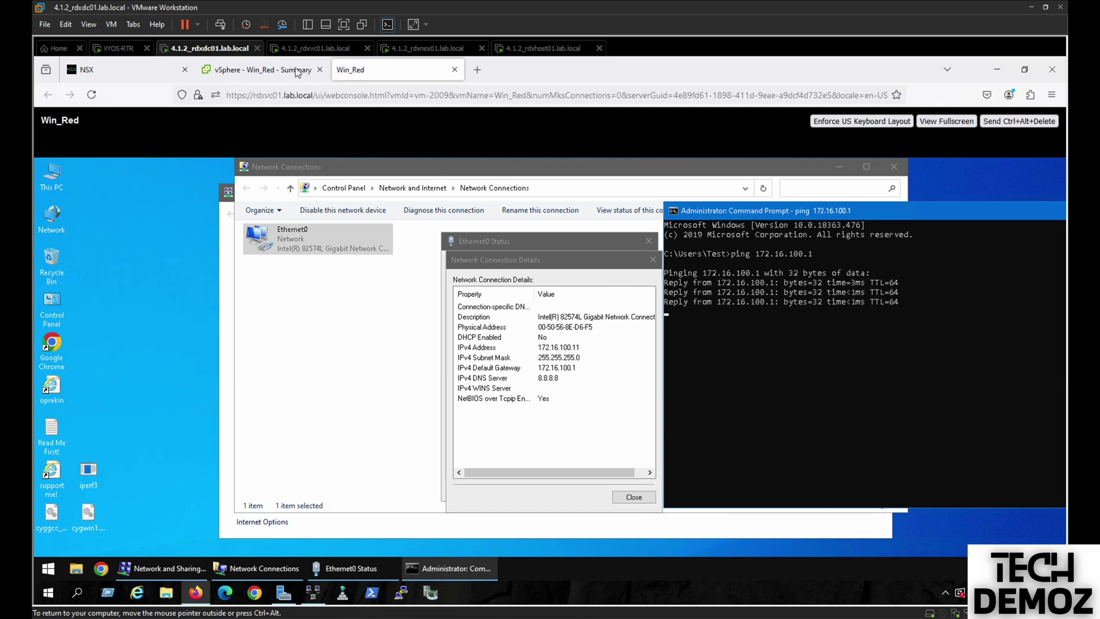
- Open the web console of Win_Blue from the vSphere Client and sign in to Windows with the account password
left_click(259, 78)
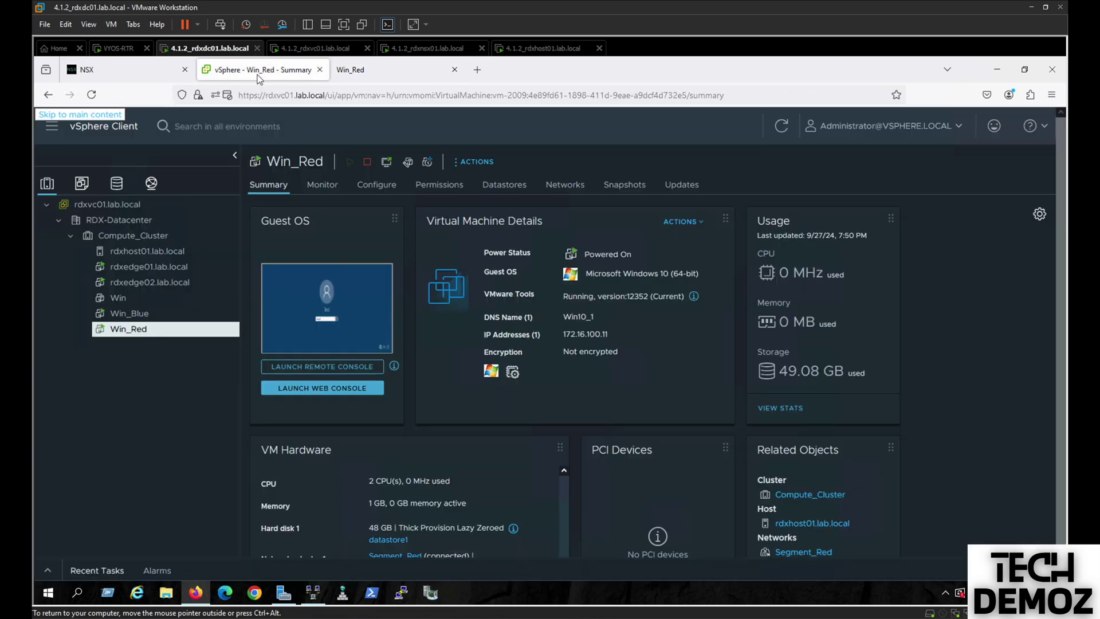
left_click(137, 313)
left_click(345, 304)
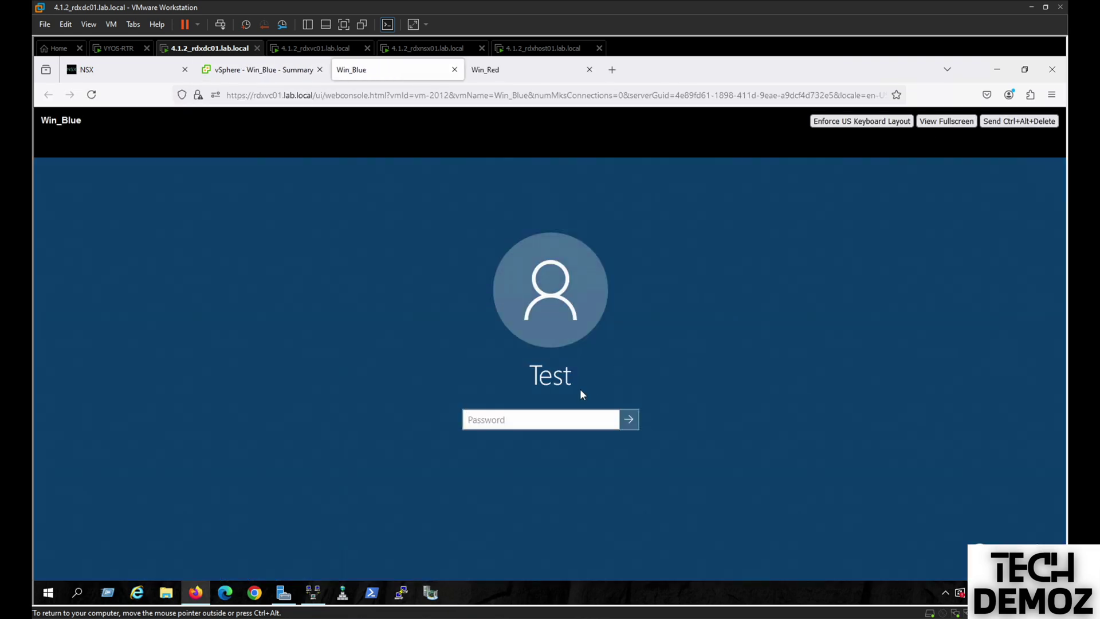
left_click(536, 412)
type("•••••••••")
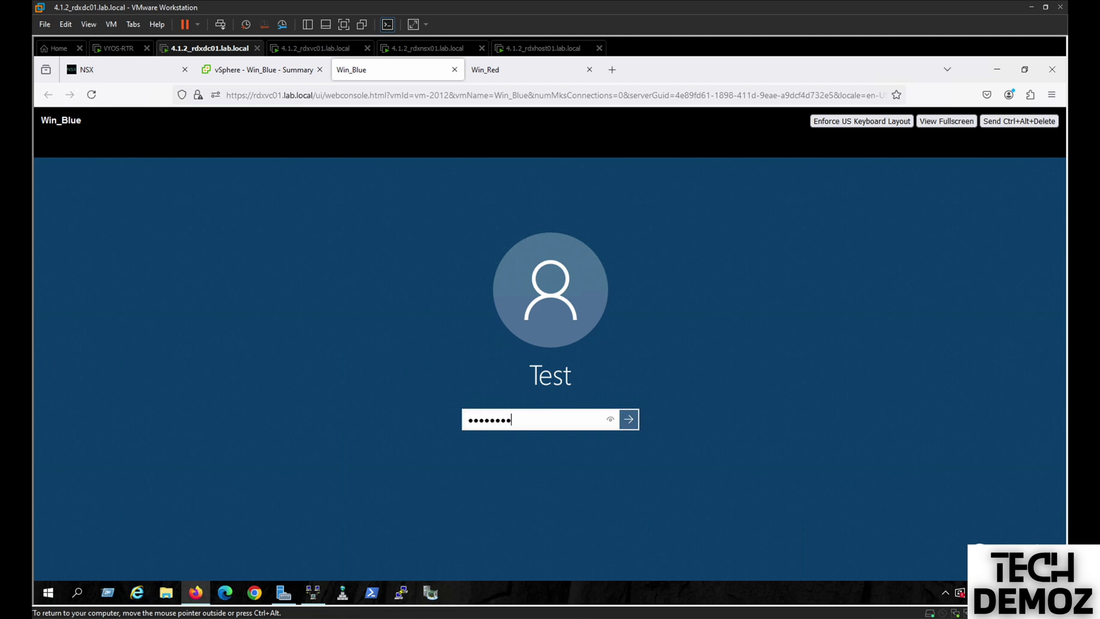
key("Return")
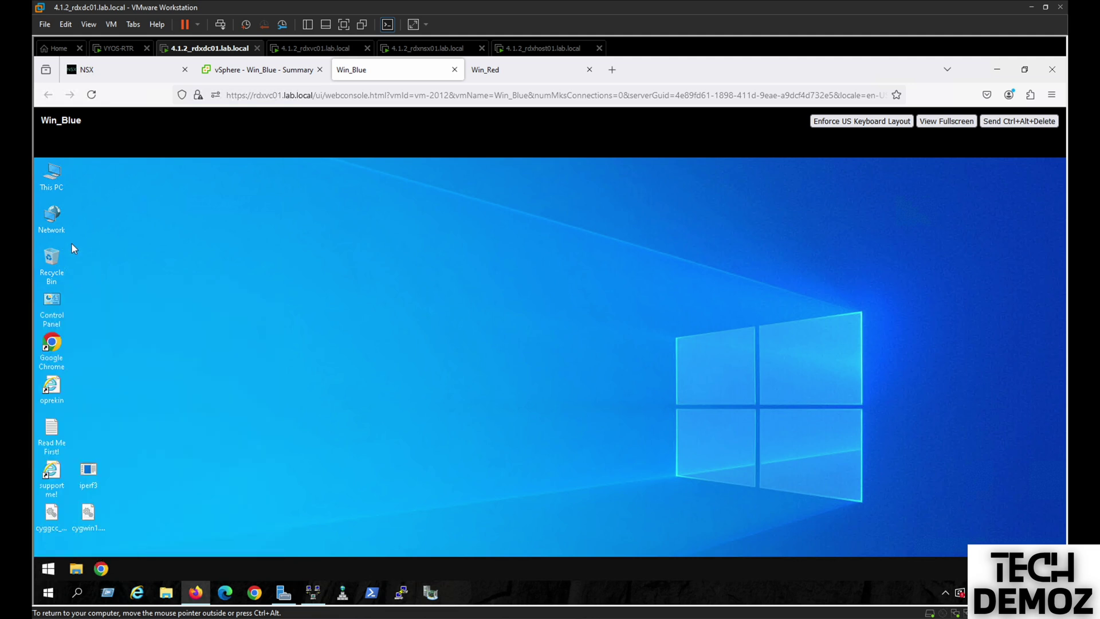
- Open the network connection details of the Ethernet0 adapter in Win_Blue to check its IPv4 configuration
right_click(43, 217)
left_click(74, 348)
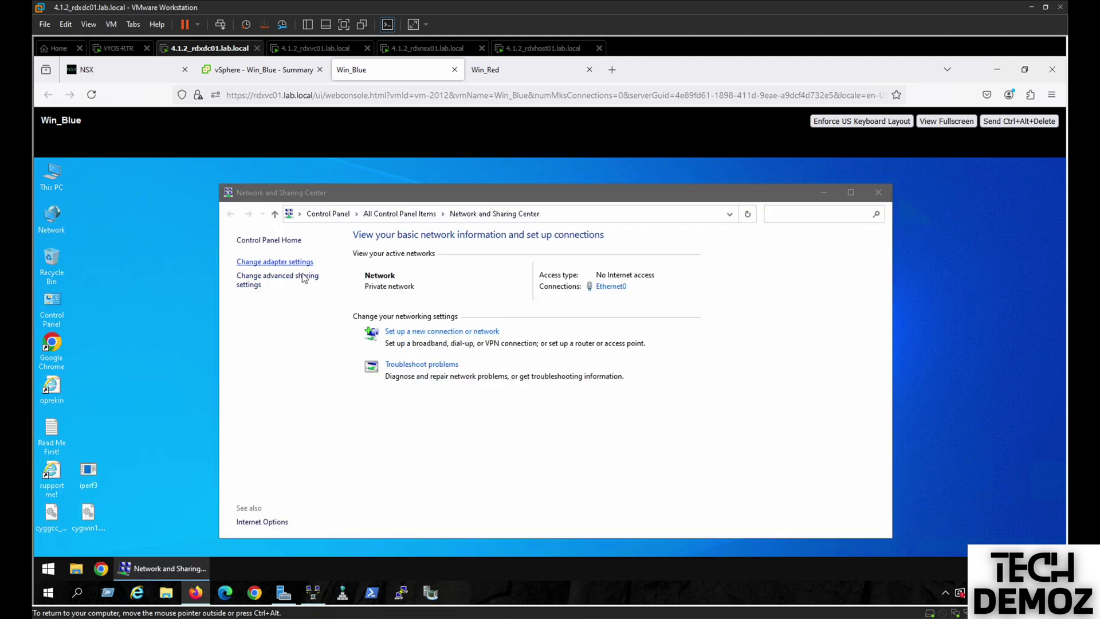
left_click(269, 265)
double_click(312, 250)
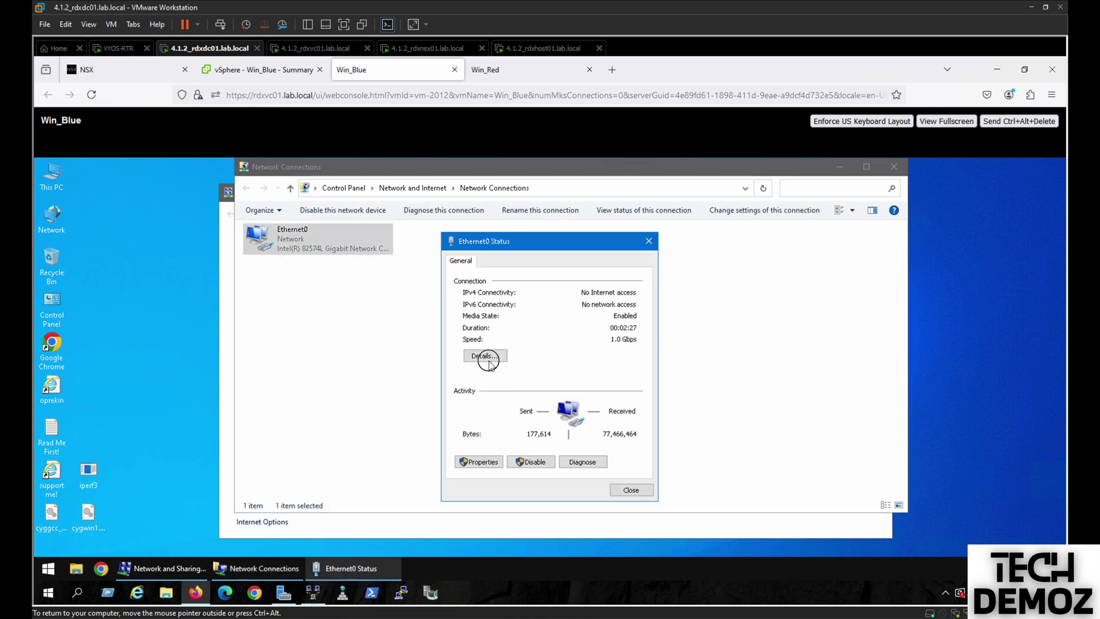
left_click(489, 354)
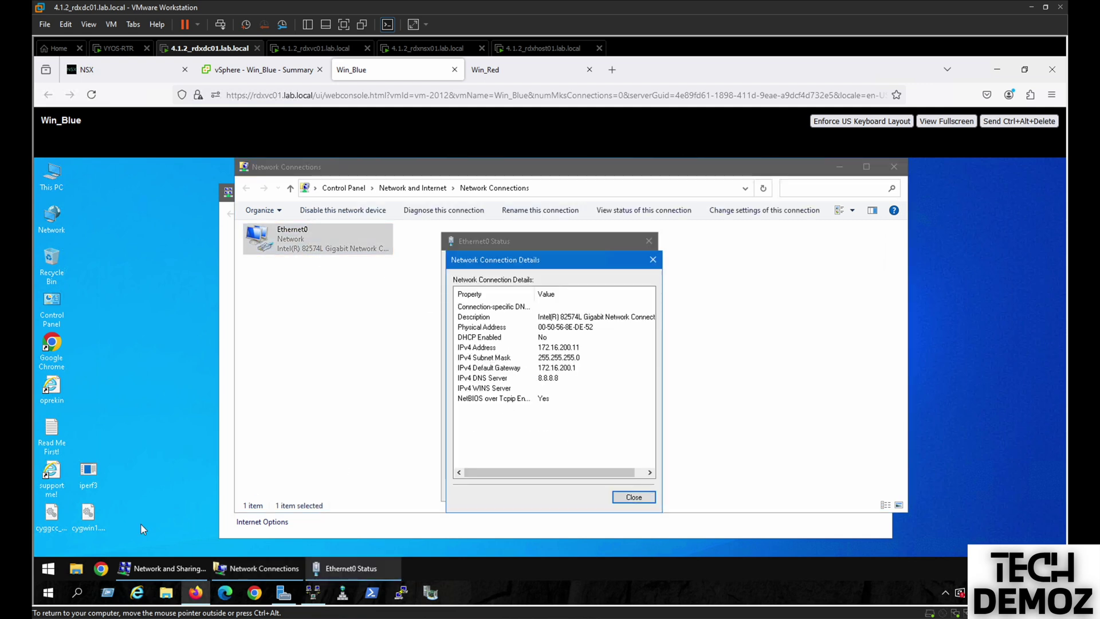
- Ping the gateway 172.16.200.1 from a Command Prompt in Win_Blue, with the prompt window moved clear of the connection details
left_click(48, 569)
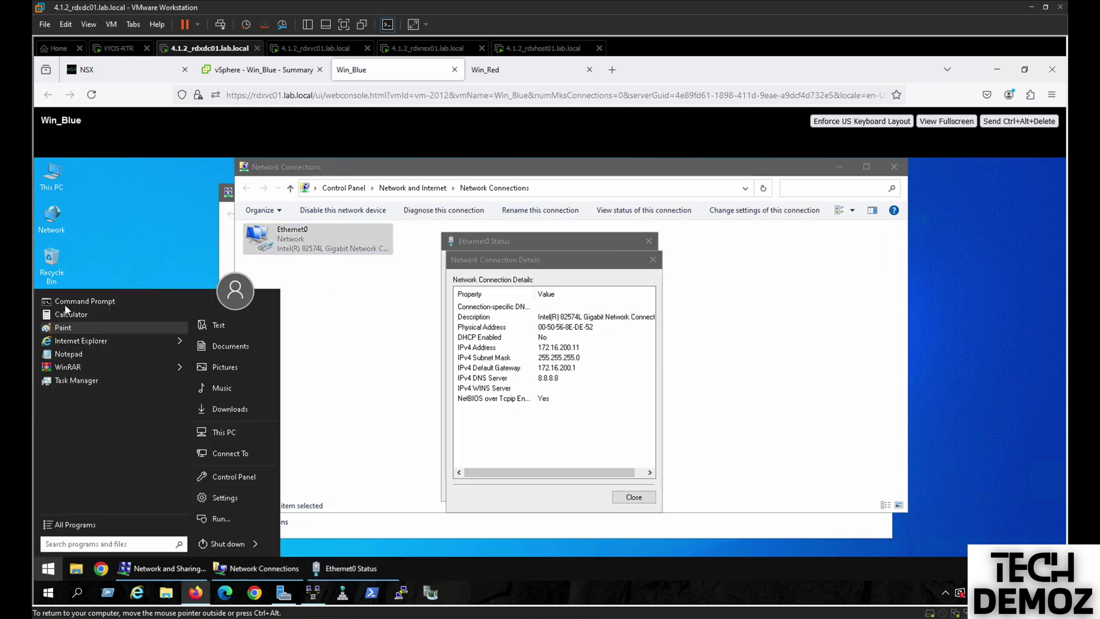
left_click(66, 302)
left_click_drag(390, 262, 773, 207)
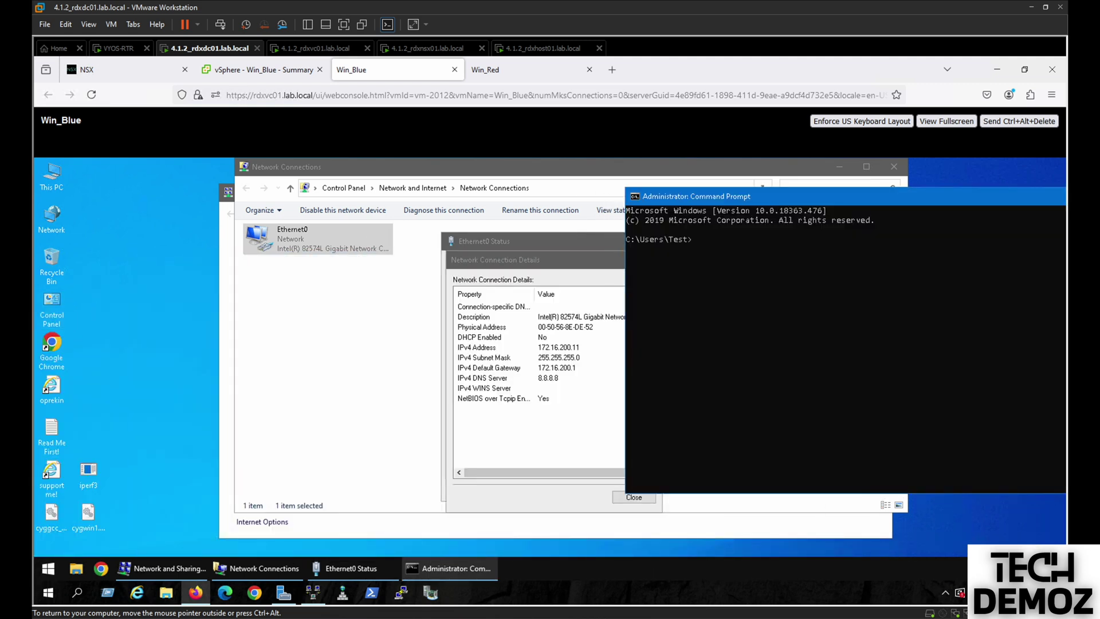
left_click(778, 308)
key("Return")
type("ping")
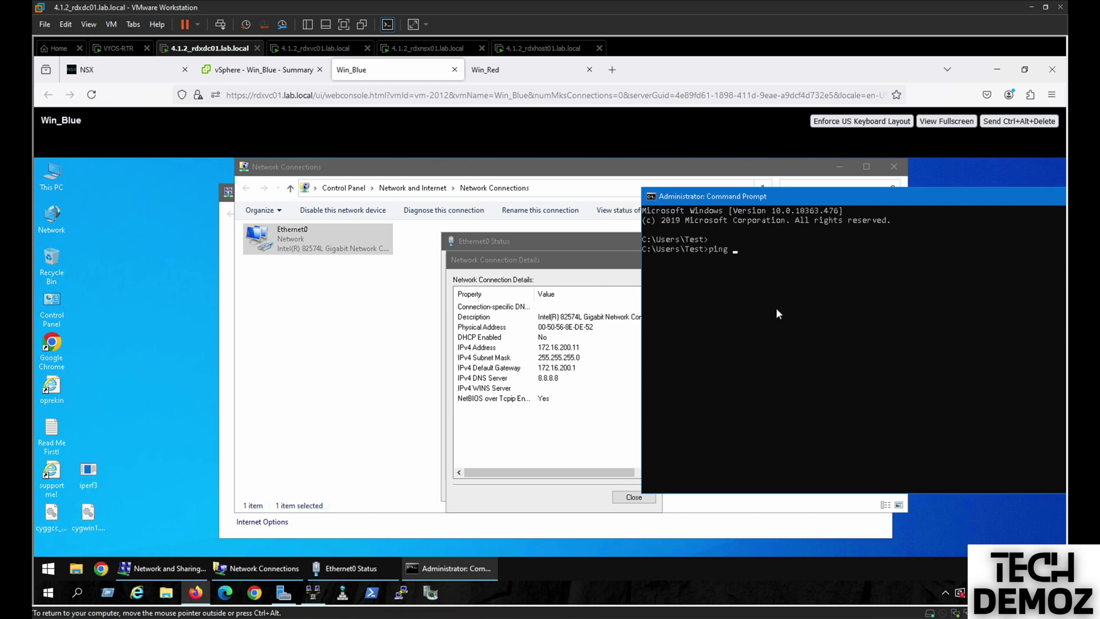
type("172.16.200.1")
key("Return")
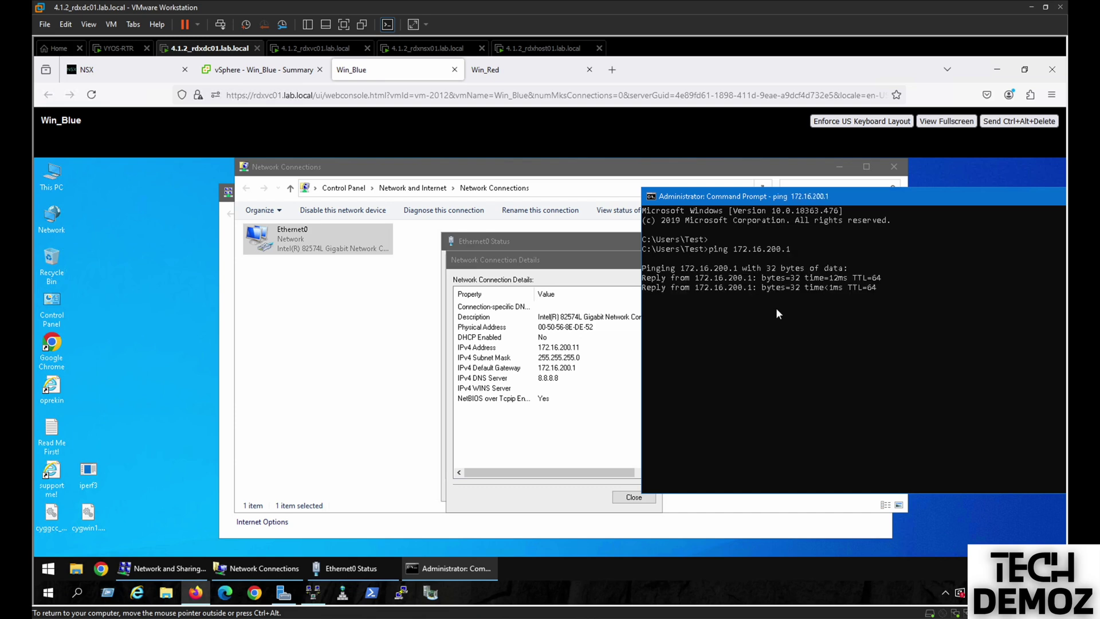
- Show the VMware Workstation library and resume the suspended RedVRF_2K19 virtual machine
left_click(117, 50)
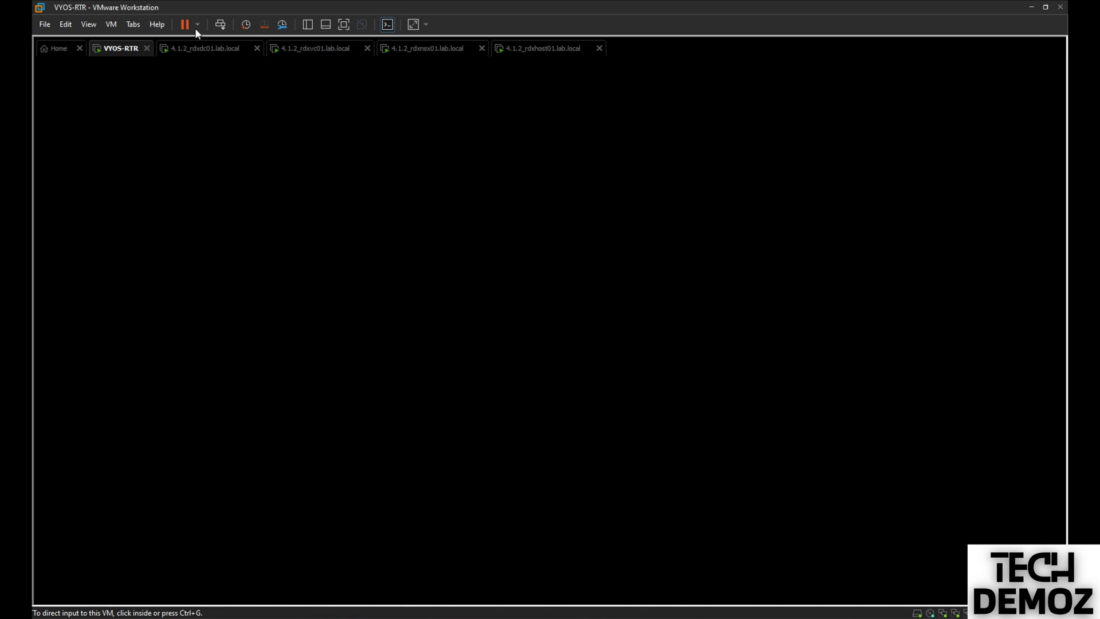
left_click(309, 24)
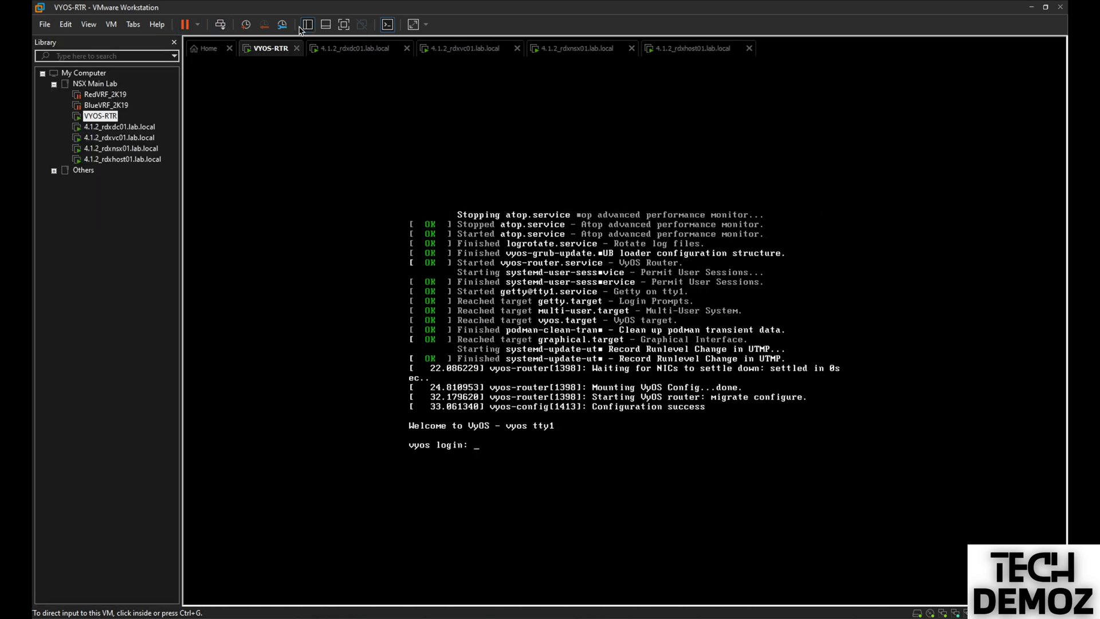
left_click(105, 96)
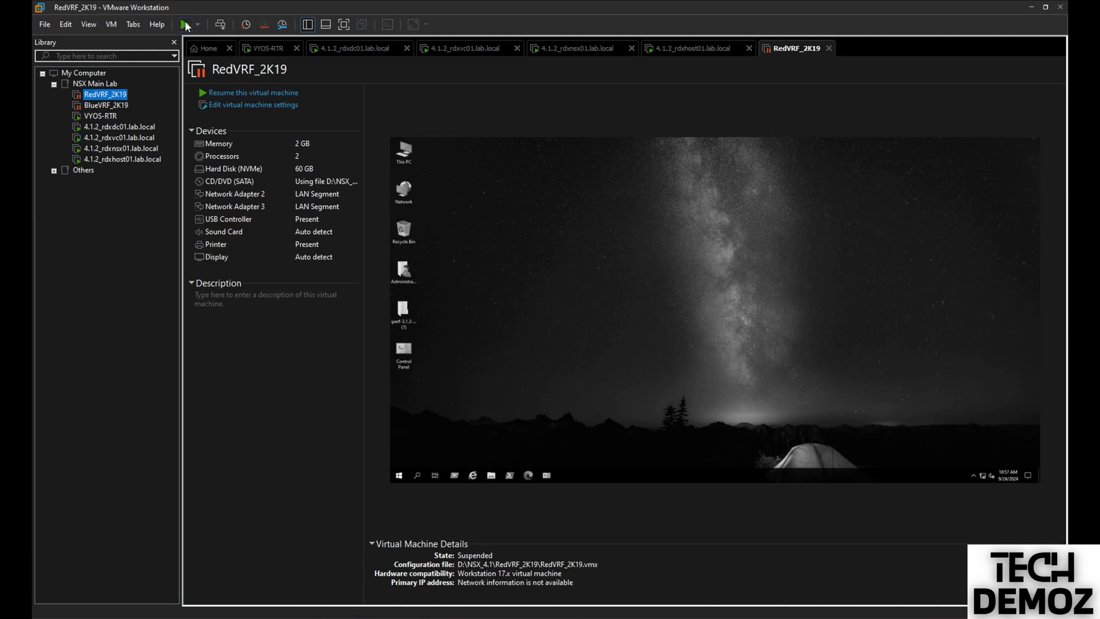
left_click(185, 24)
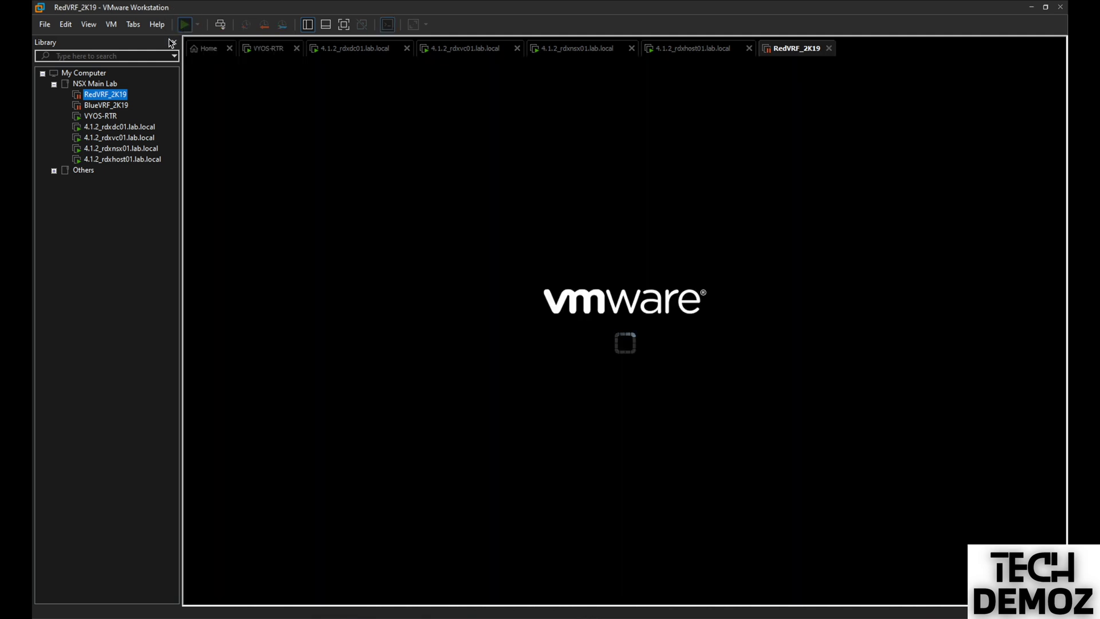
right_click(102, 98)
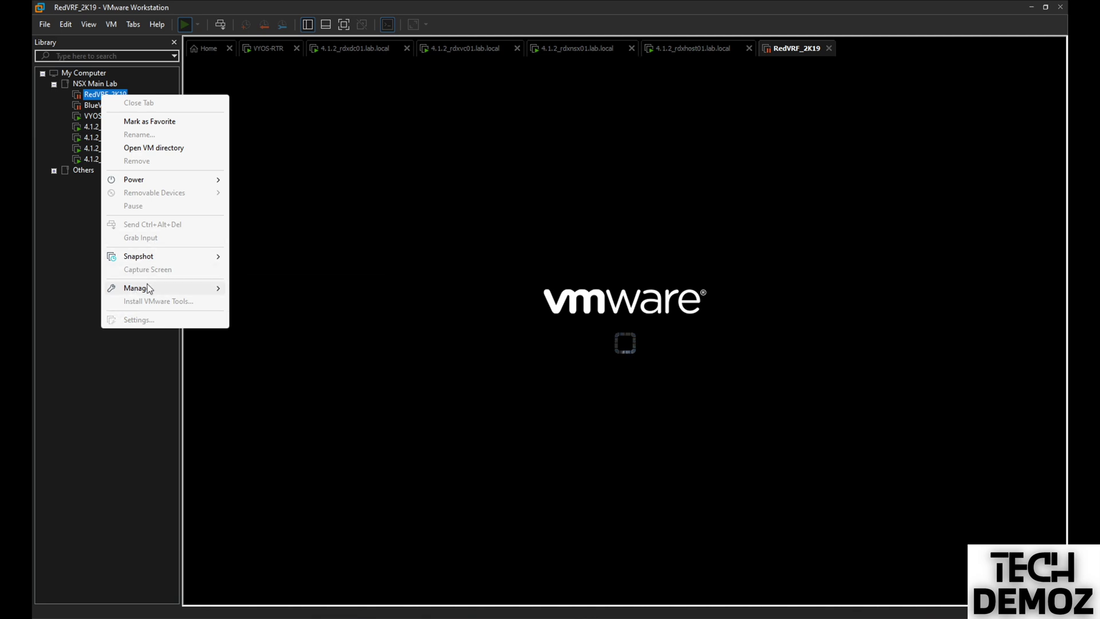
left_click(136, 367)
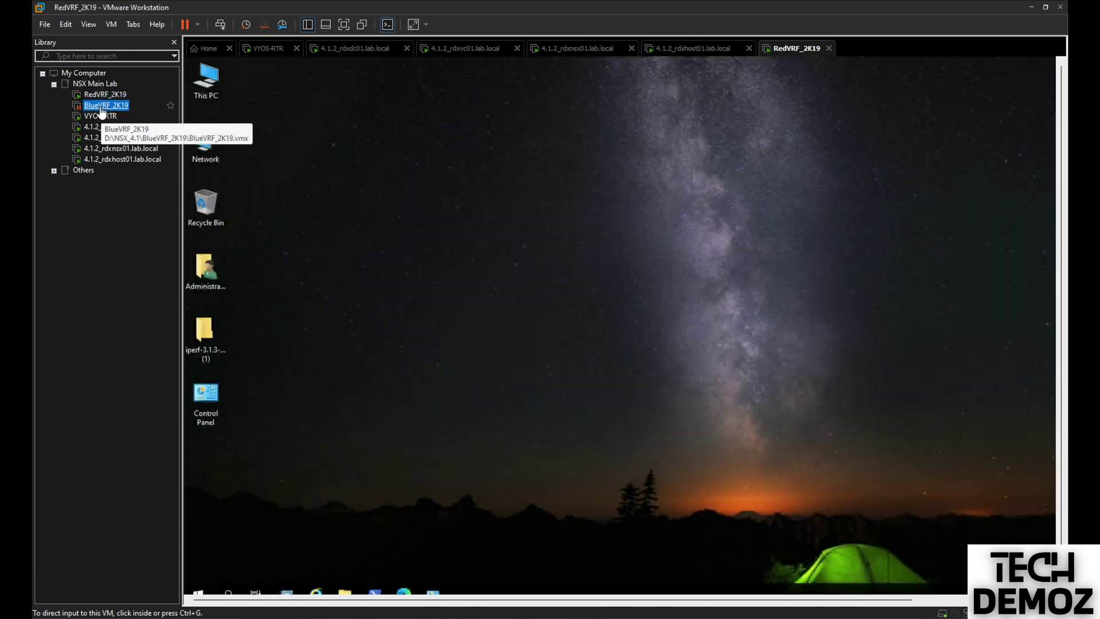
- Open the suspended BlueVRF_2K19 virtual machine from the library and resume it
right_click(103, 107)
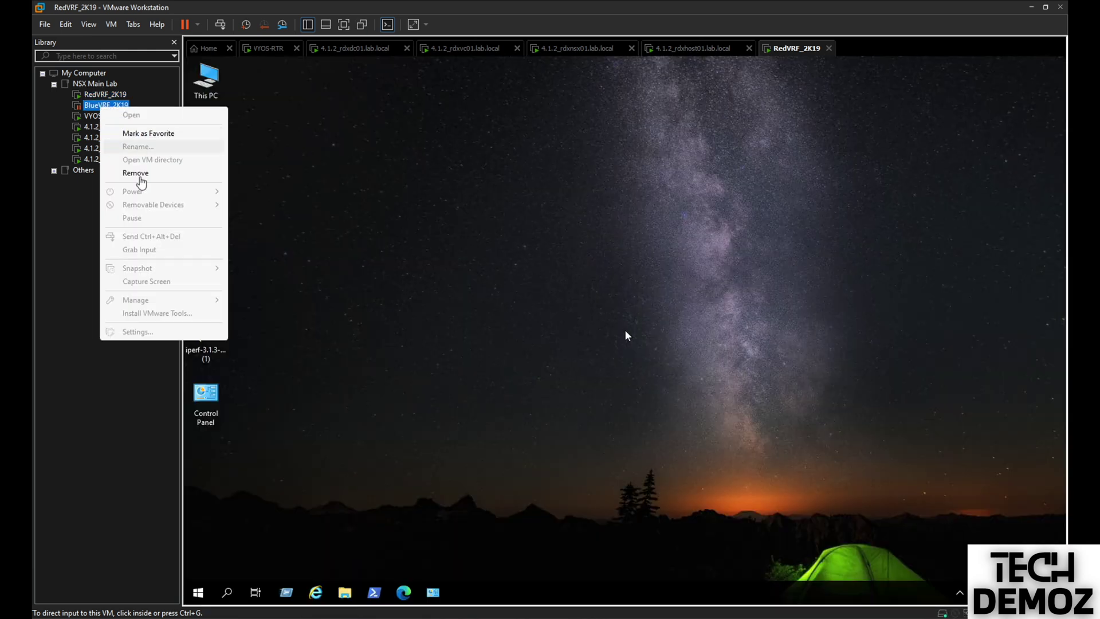
left_click(118, 401)
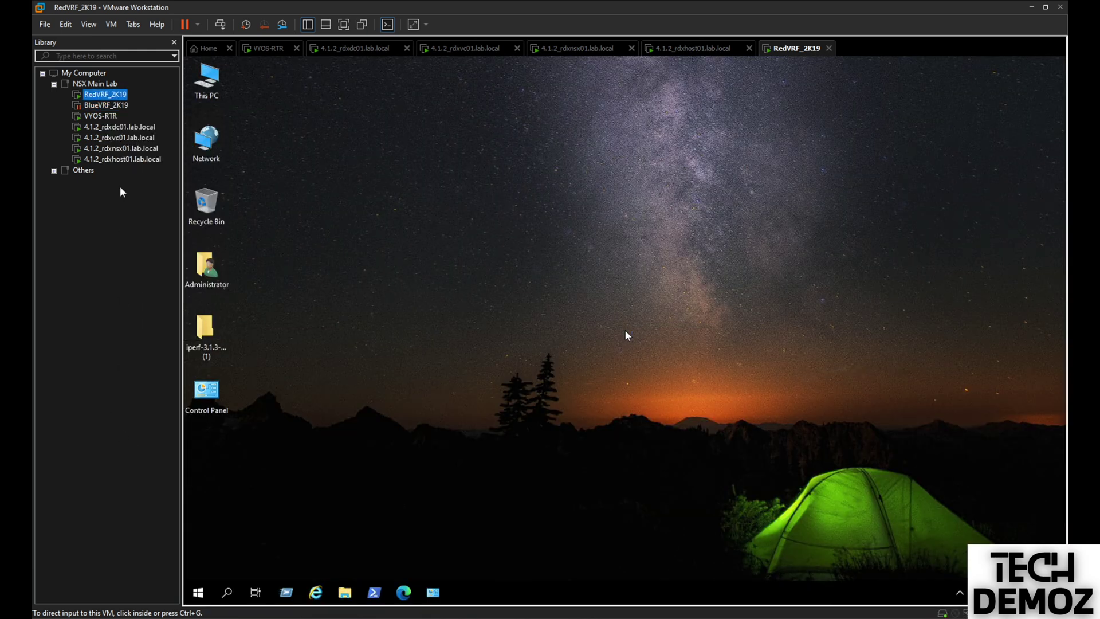
left_click(112, 108)
right_click(112, 114)
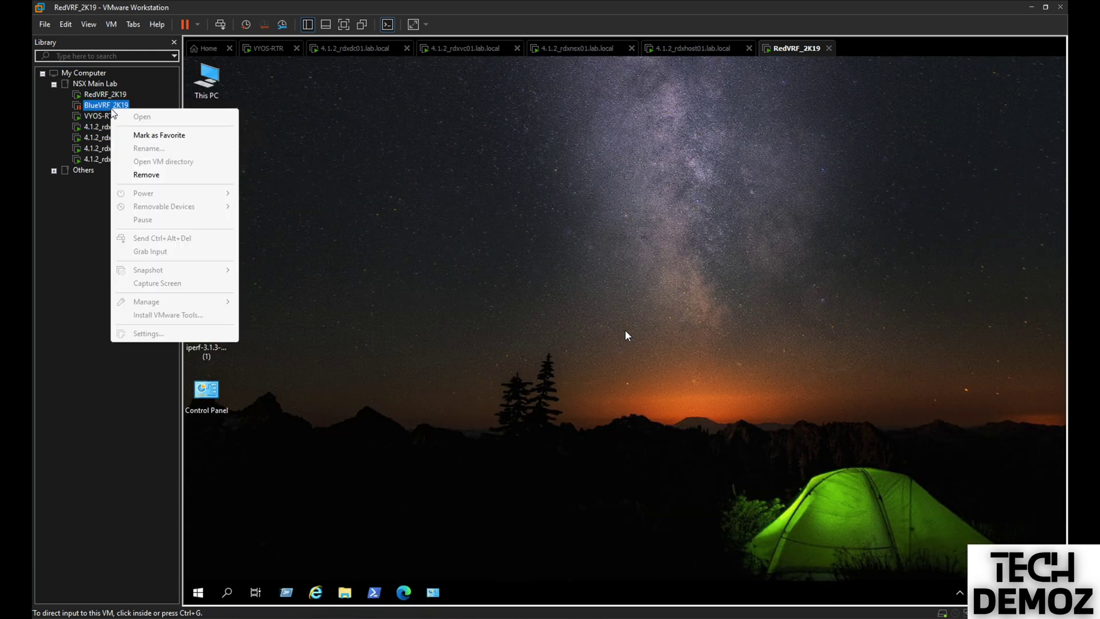
left_click(109, 109)
double_click(106, 106)
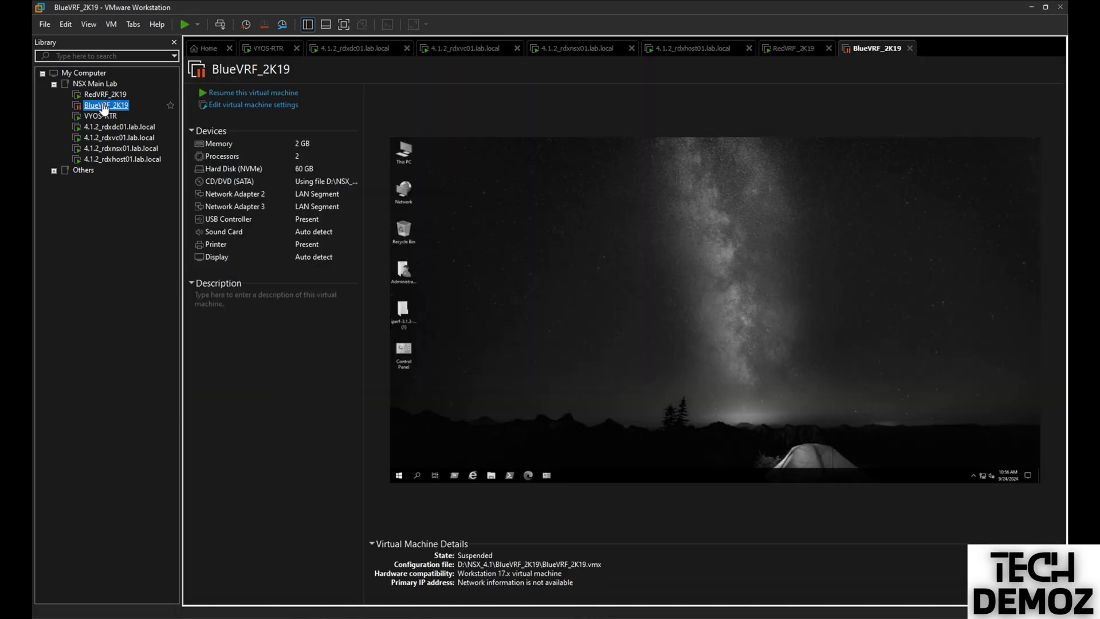
left_click(185, 24)
- Rename the RedVRF_2K19 virtual machine in the library as RedVLAN_2K19
left_click(109, 96)
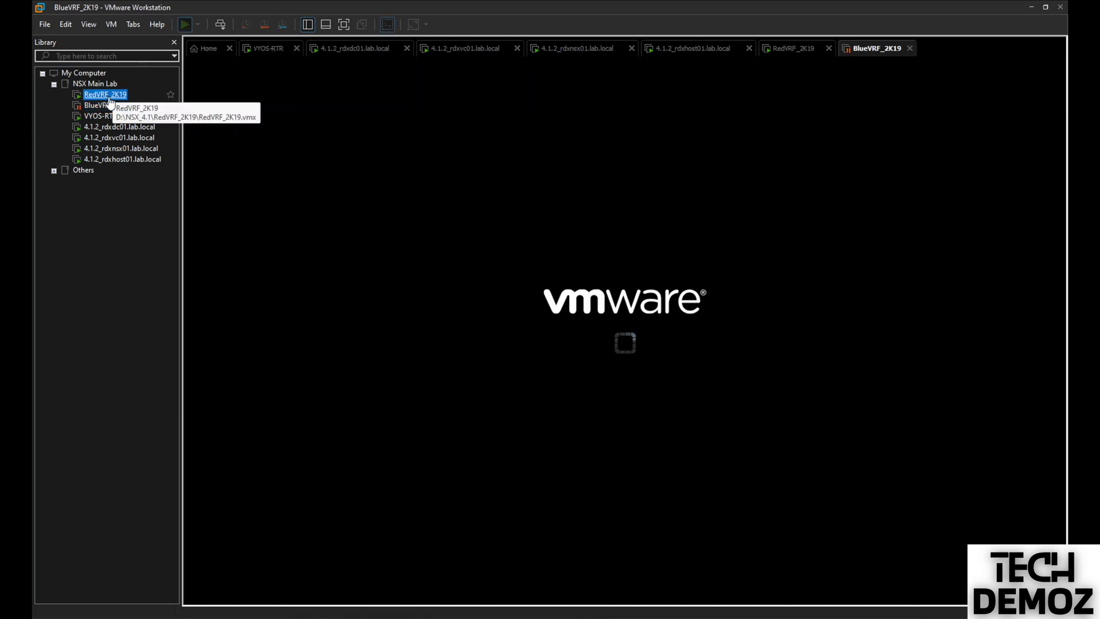
right_click(109, 100)
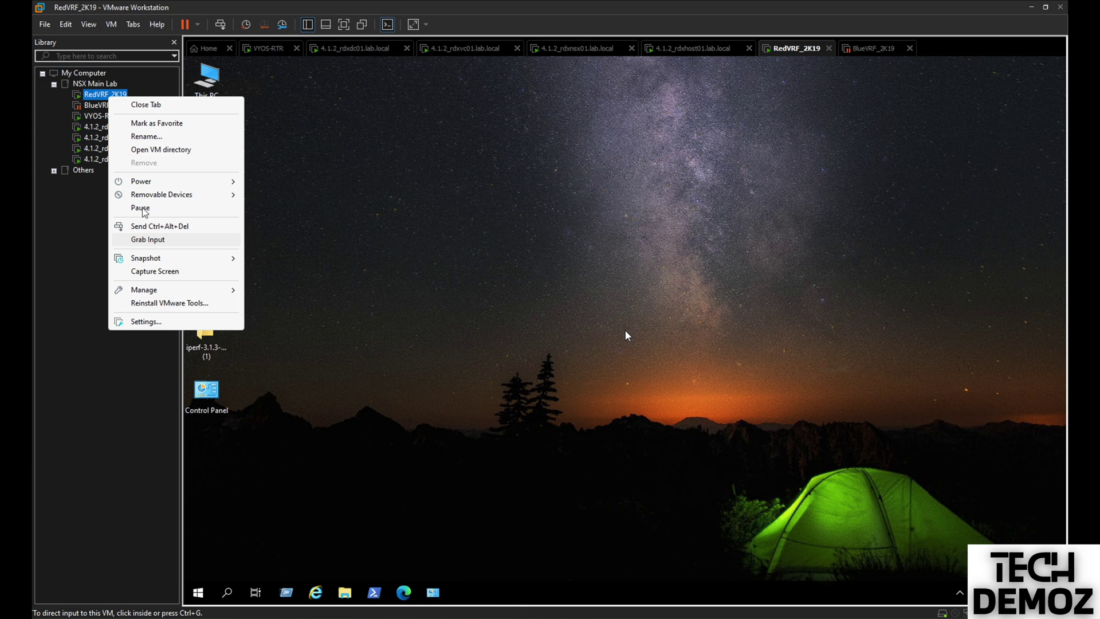
left_click(146, 137)
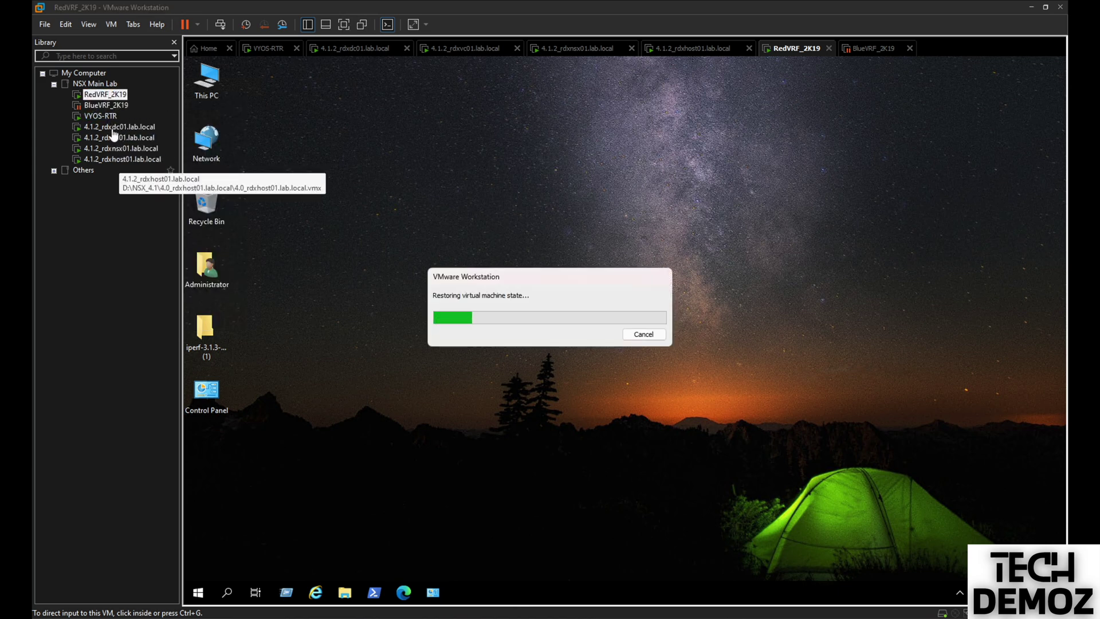
right_click(106, 94)
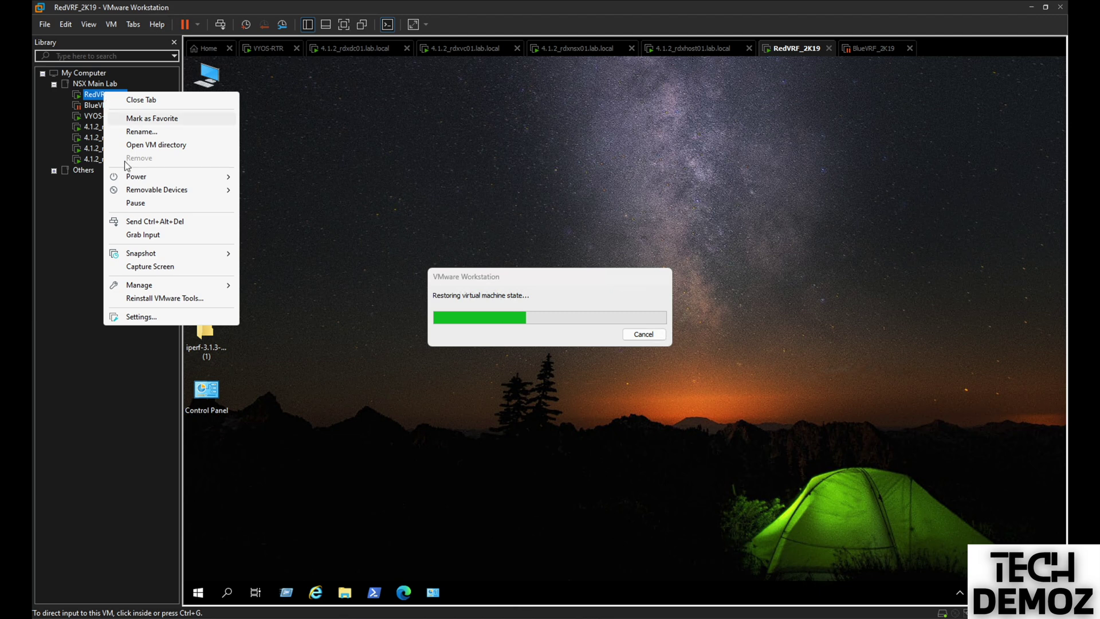
left_click(136, 134)
left_click(109, 95)
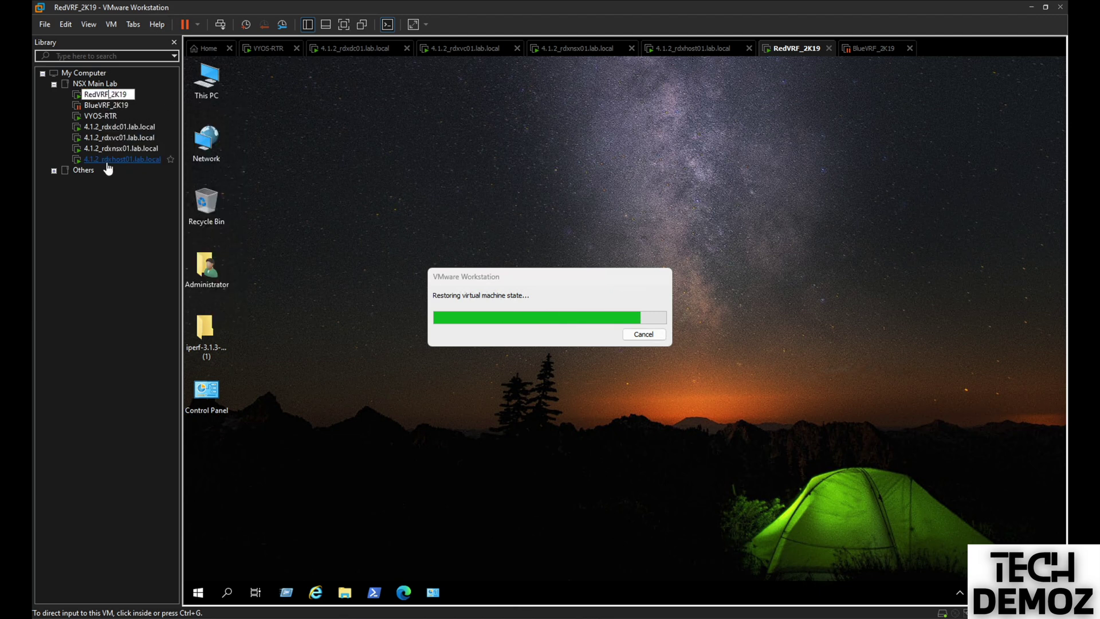
key("BackSpace")
key("BackSpace")
type("LAN")
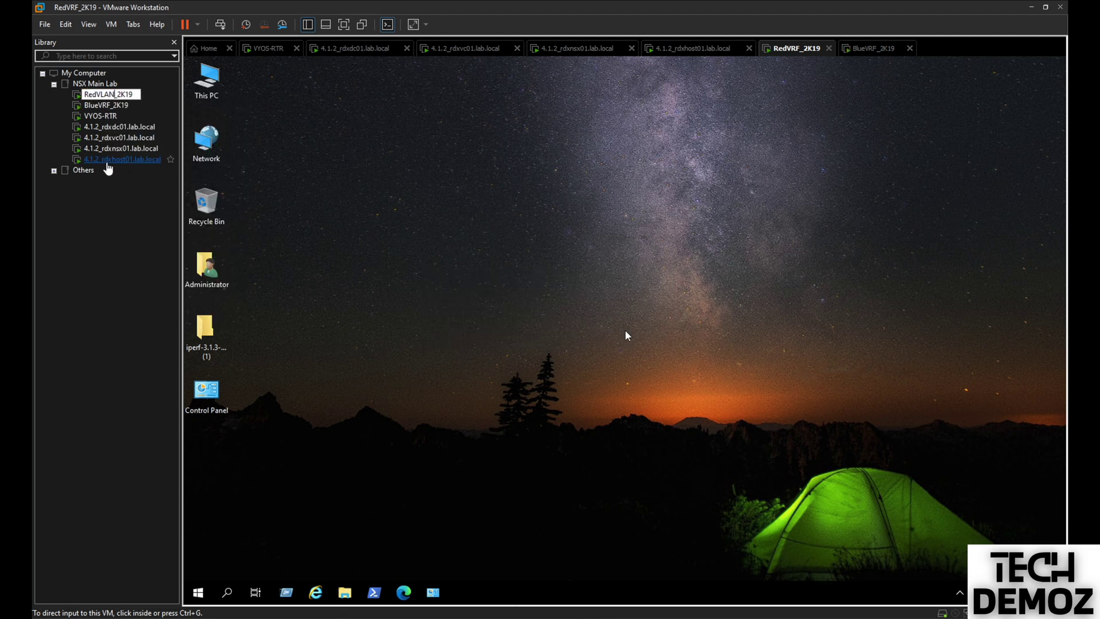
- Rename the BlueVRF_2K19 virtual machine in the library as BlueVLAN_2K19 and keep it selected
left_click(99, 106)
right_click(98, 106)
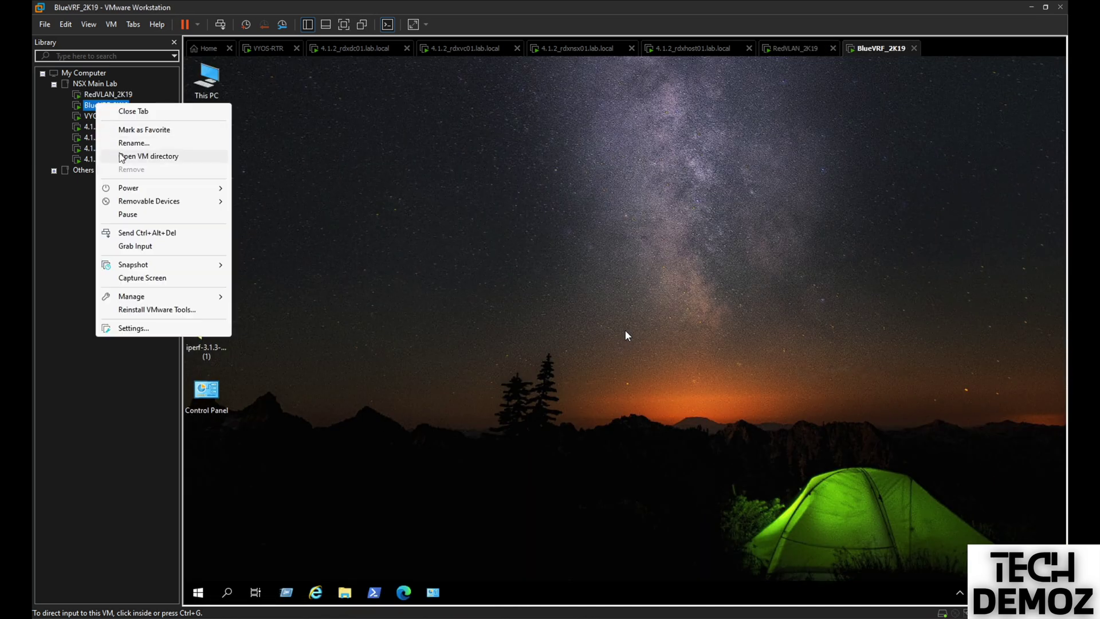
left_click(134, 142)
left_click(109, 104)
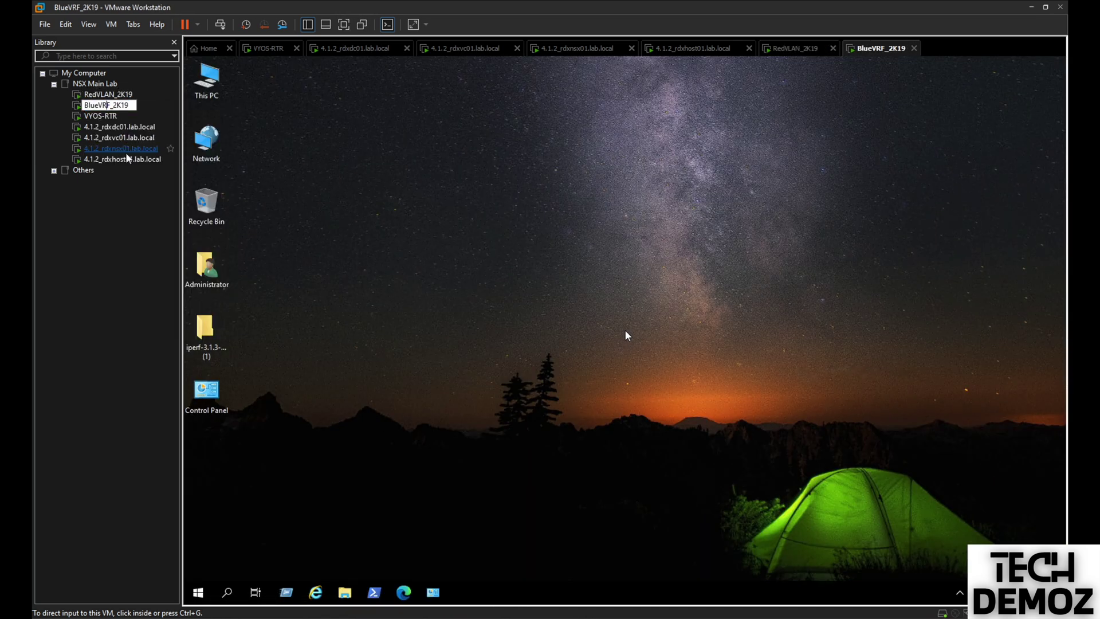
key("Delete")
key("BackSpace")
type("LAN")
key("Return")
left_click(104, 97)
left_click(104, 103)
left_click(101, 96)
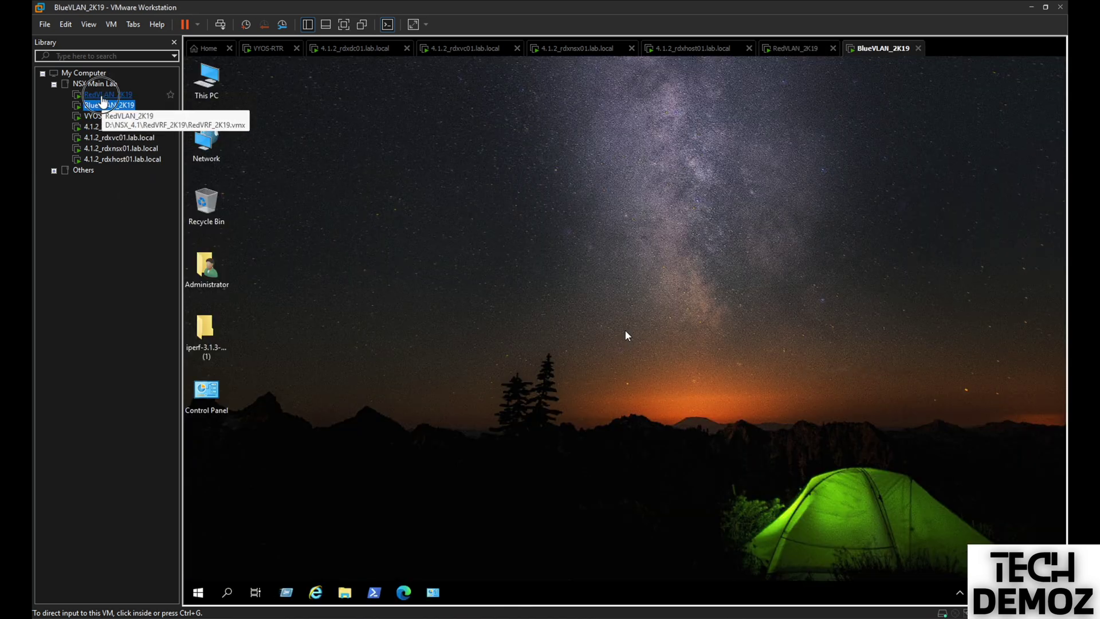
left_click(106, 104)
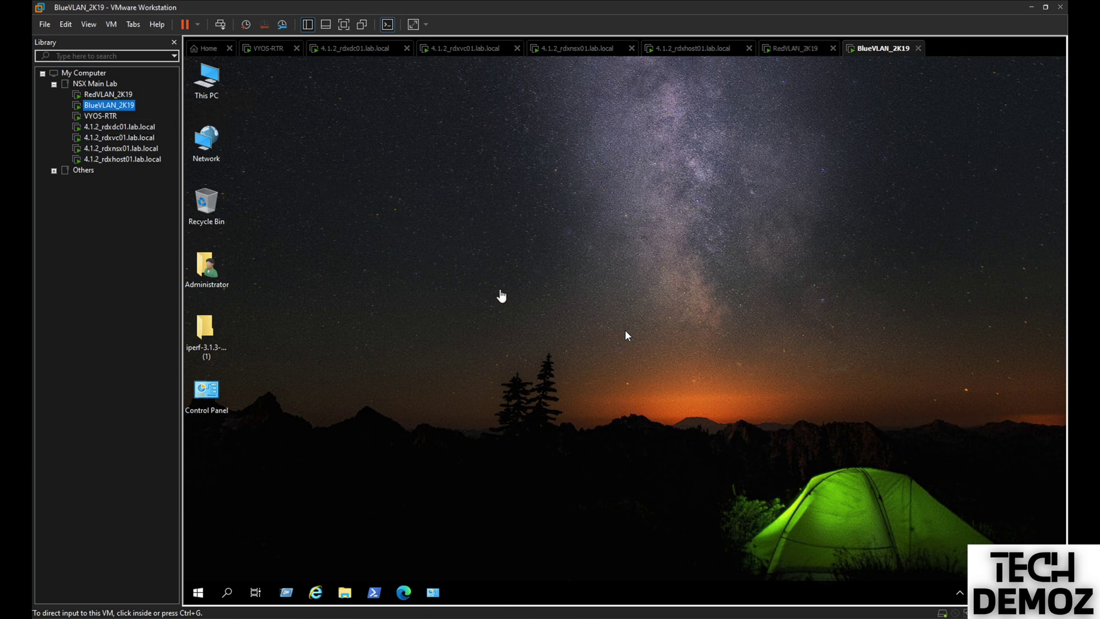
left_click(230, 596)
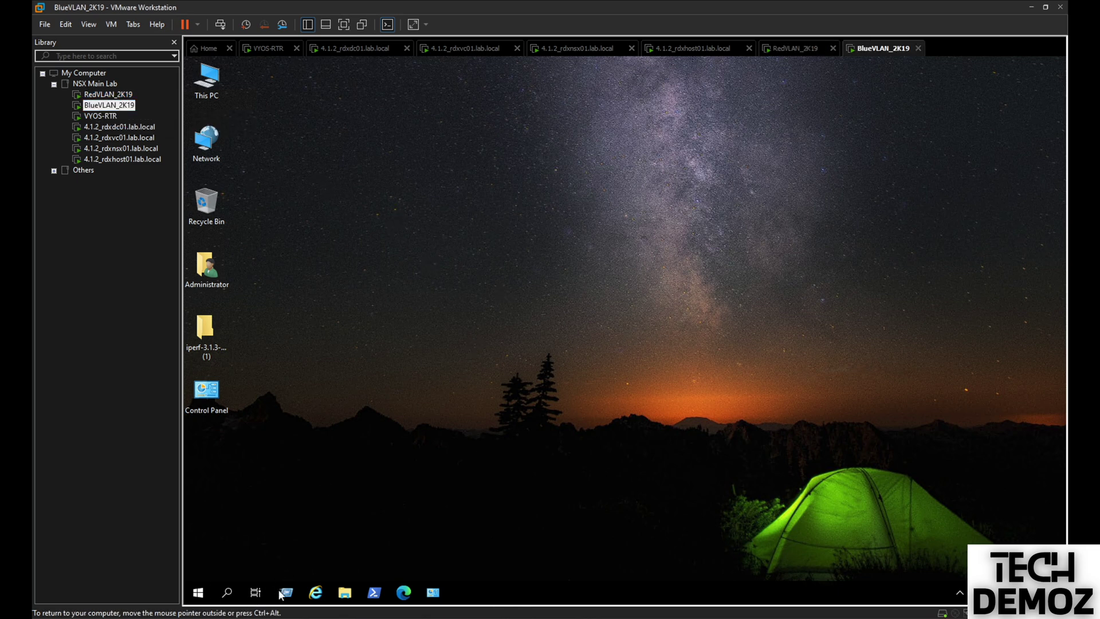
left_click(287, 594)
type("cmd")
key("BackSpace")
key("BackSpace")
key("BackSpace")
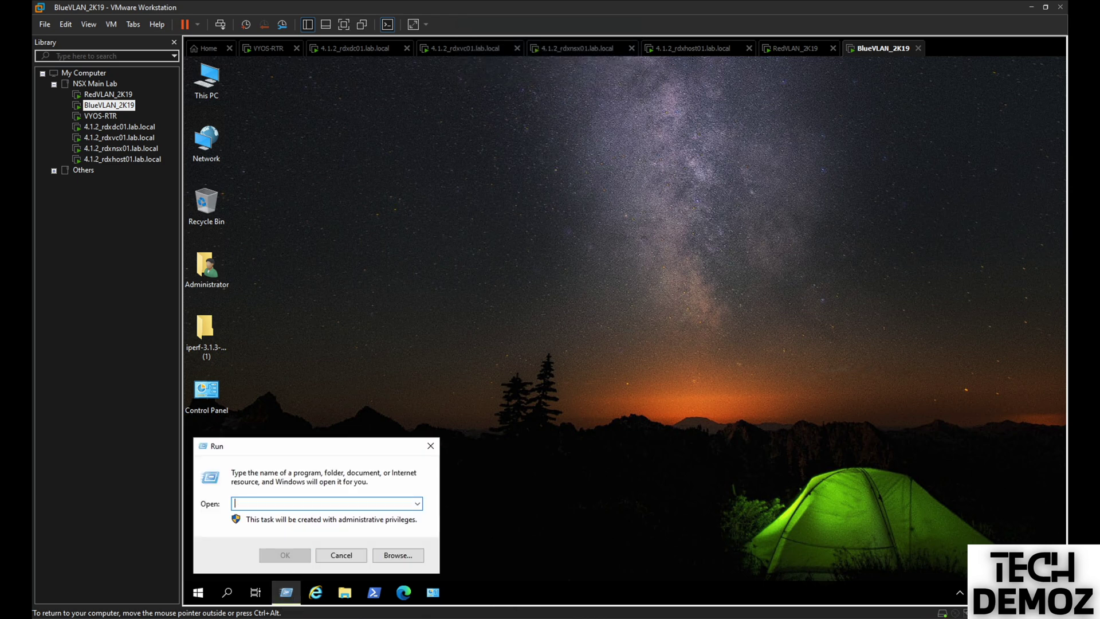
- Open the network connection details of the VLAN 20 adapter in BlueVLAN_2K19 to check its IPv4 configuration, and dismiss the Run dialog
left_click(206, 140)
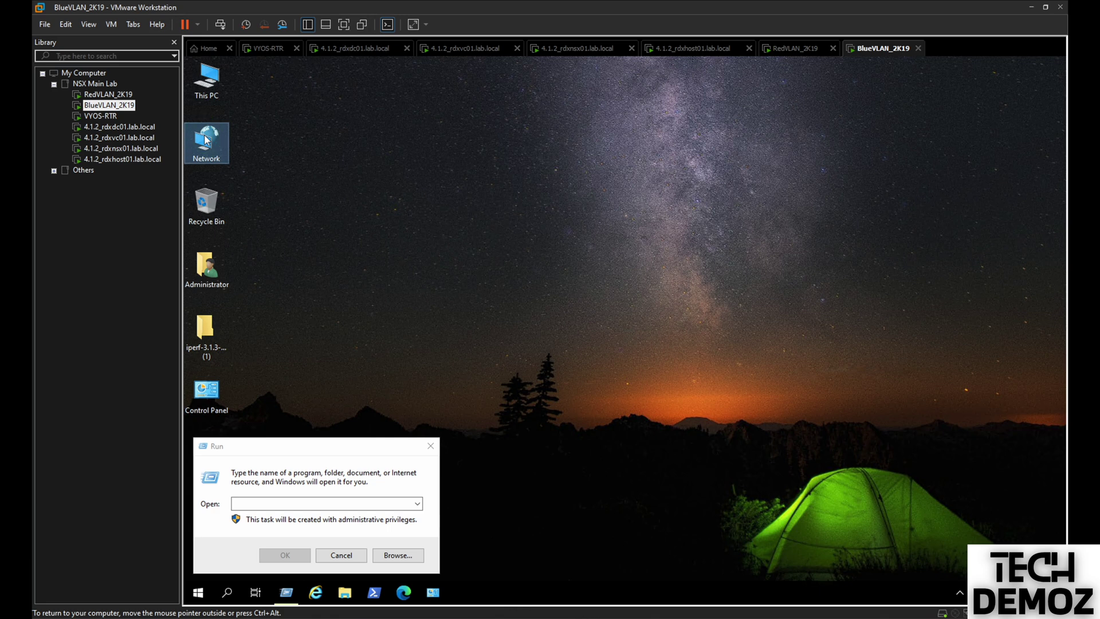
right_click(206, 135)
left_click(238, 251)
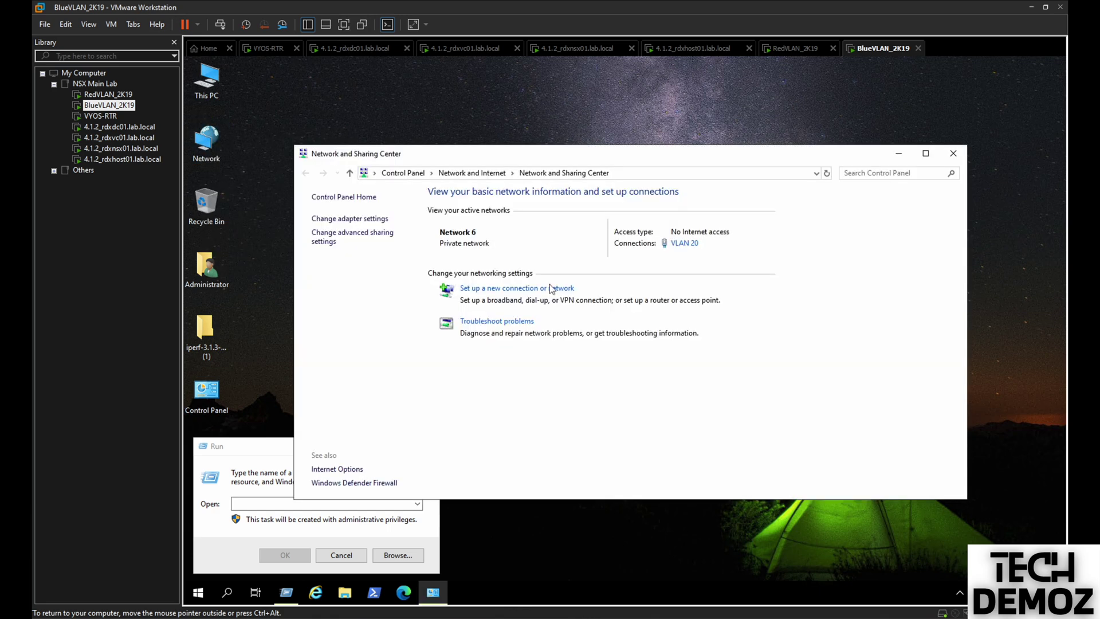
left_click(380, 220)
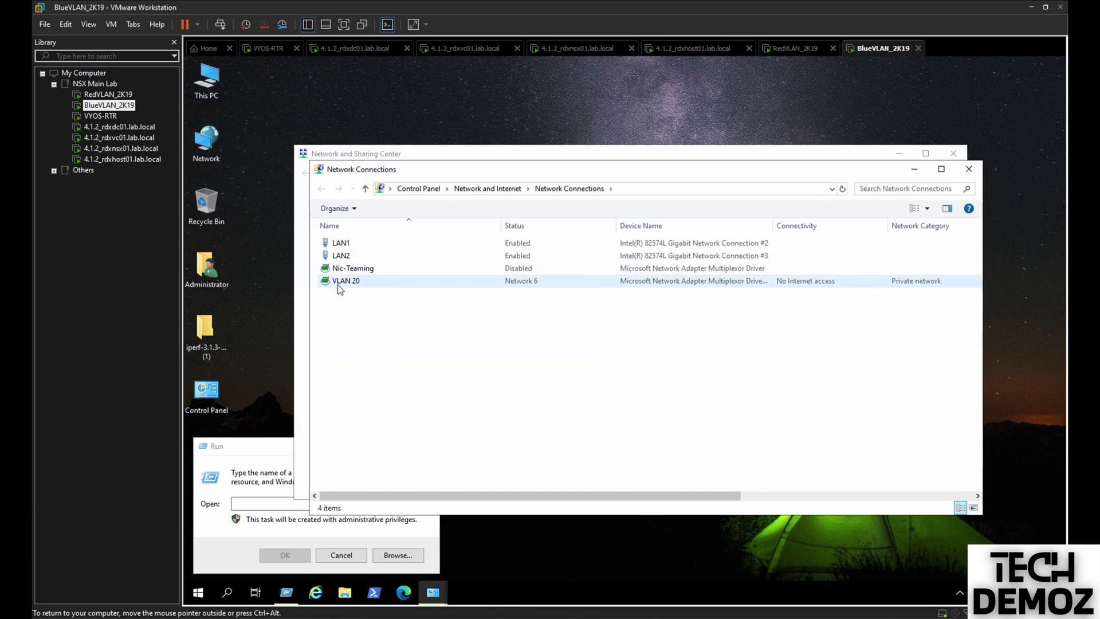
double_click(339, 282)
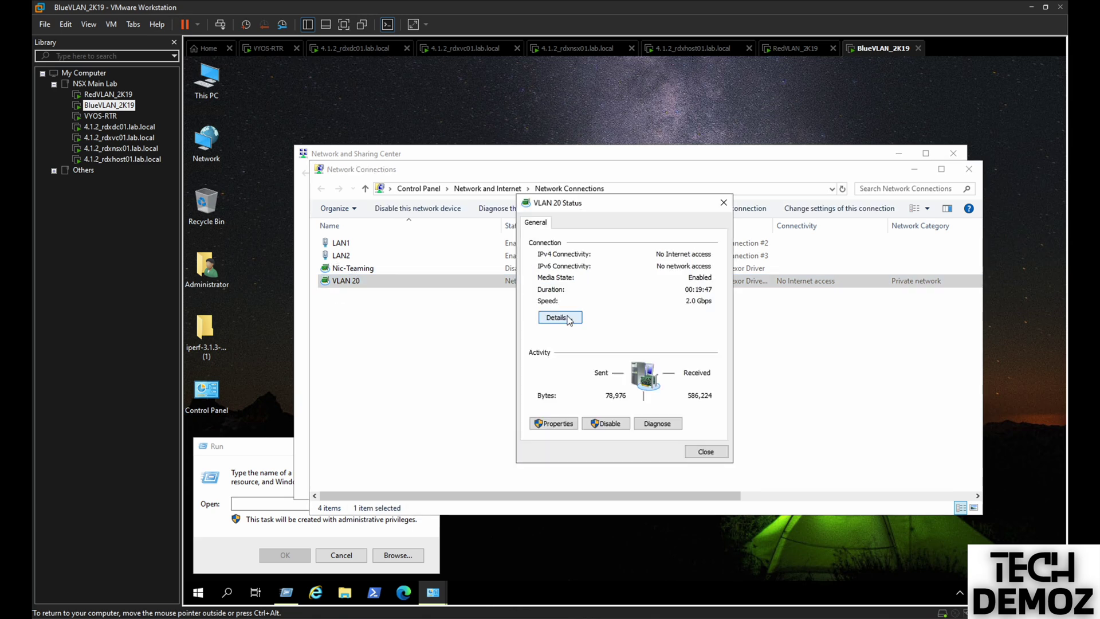
left_click(569, 318)
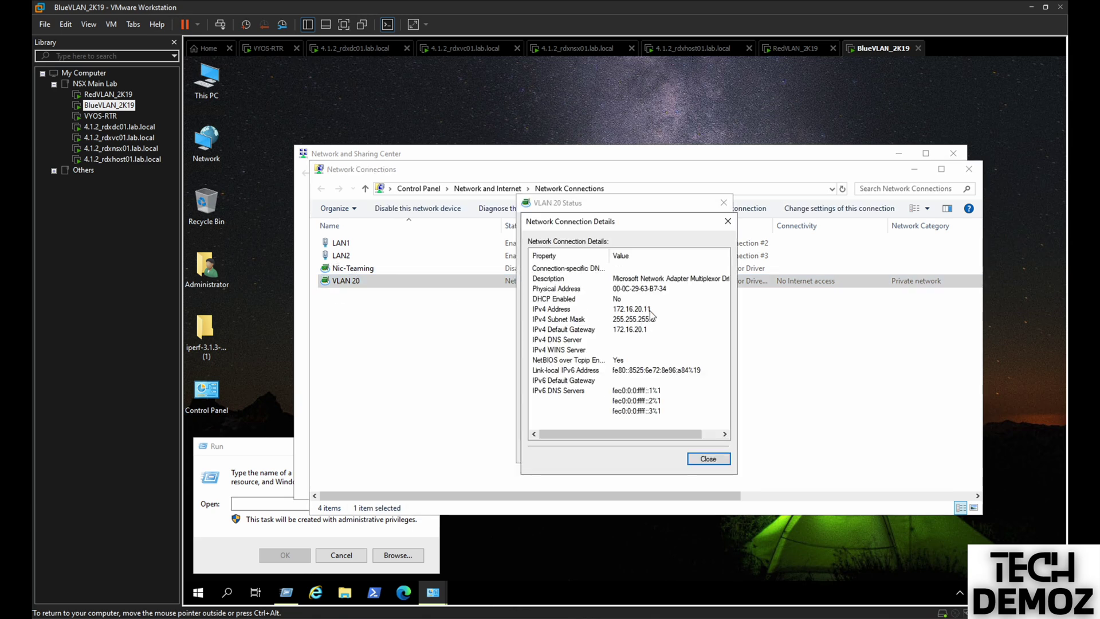
left_click(336, 552)
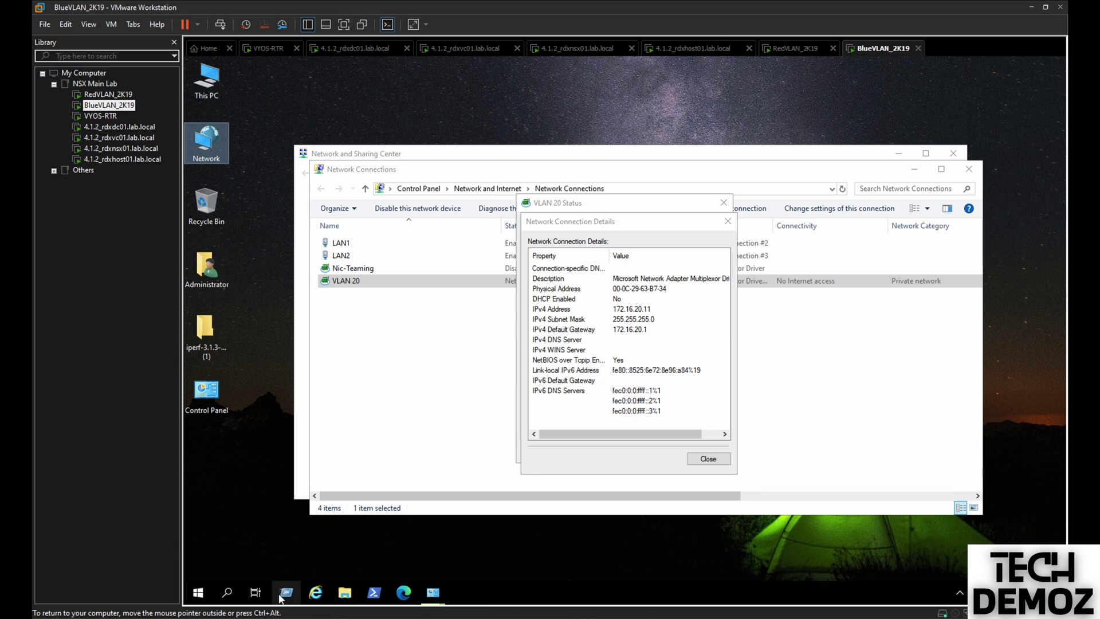
- Open a Command Prompt in BlueVLAN_2K19 by running cmd and change to the root directory of drive C
left_click(282, 596)
type("cmd")
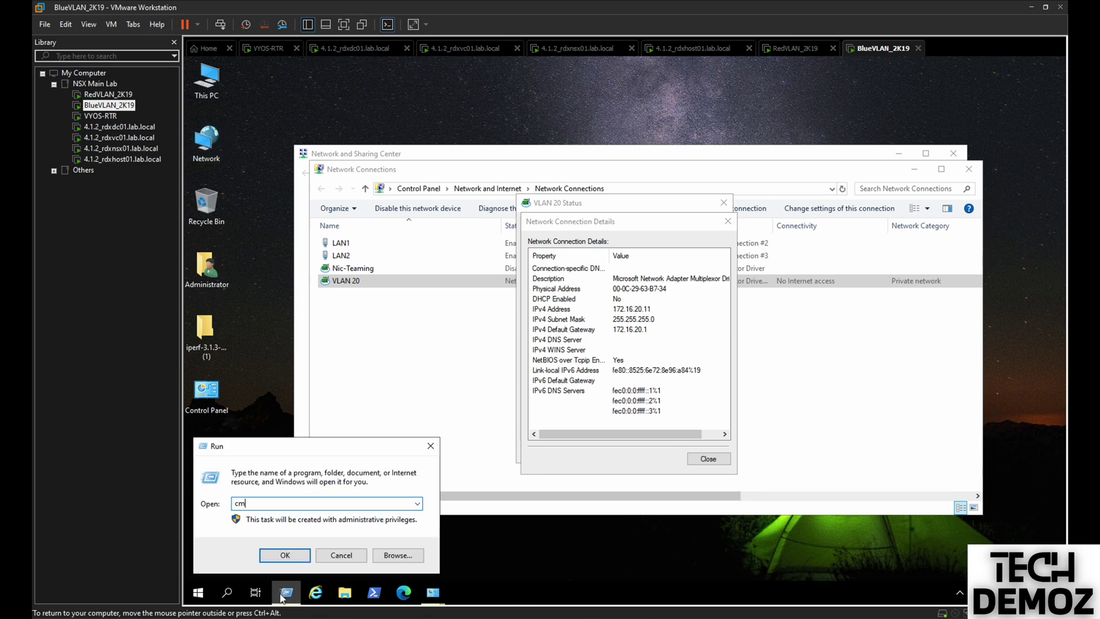
key("Return")
type("cd")
key("ctrl+alt")
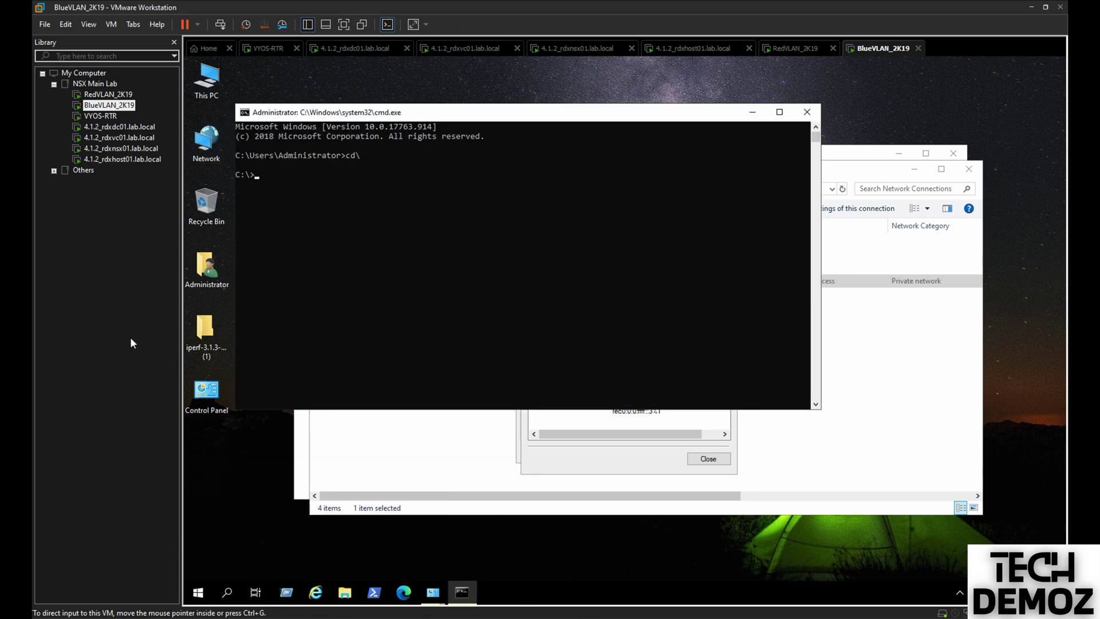
- Ping the default gateway 172.16.20.1 from BlueVLAN_2K19 and bring up the VLAN 20 connection details to compare the address
left_click(390, 224)
type("ping 172.157")
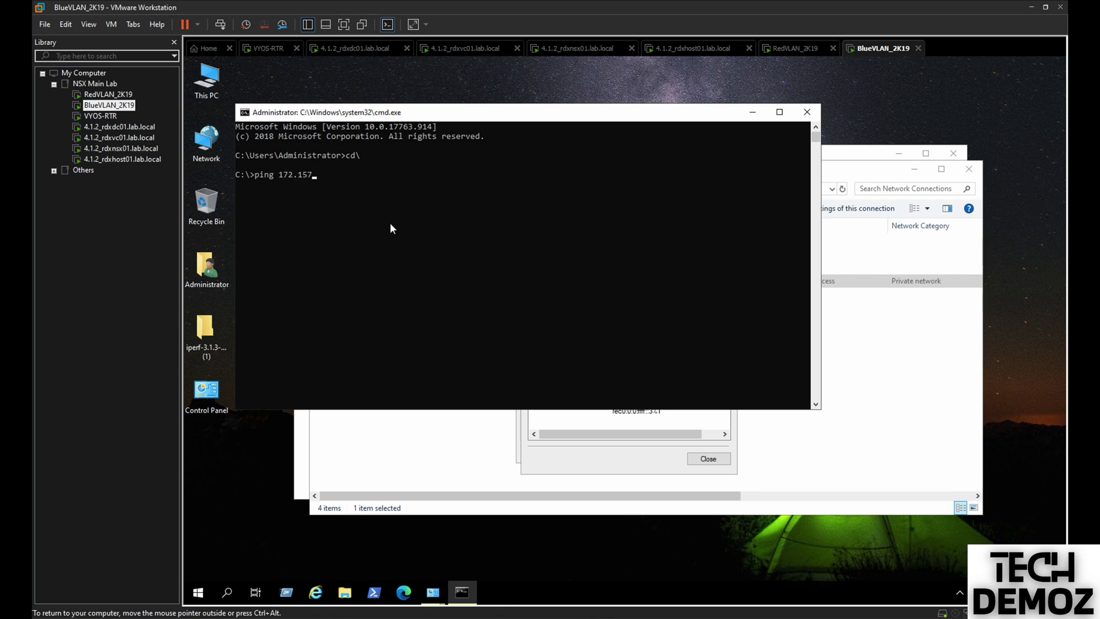
key("BackSpace")
type("6.20.1")
key("Return")
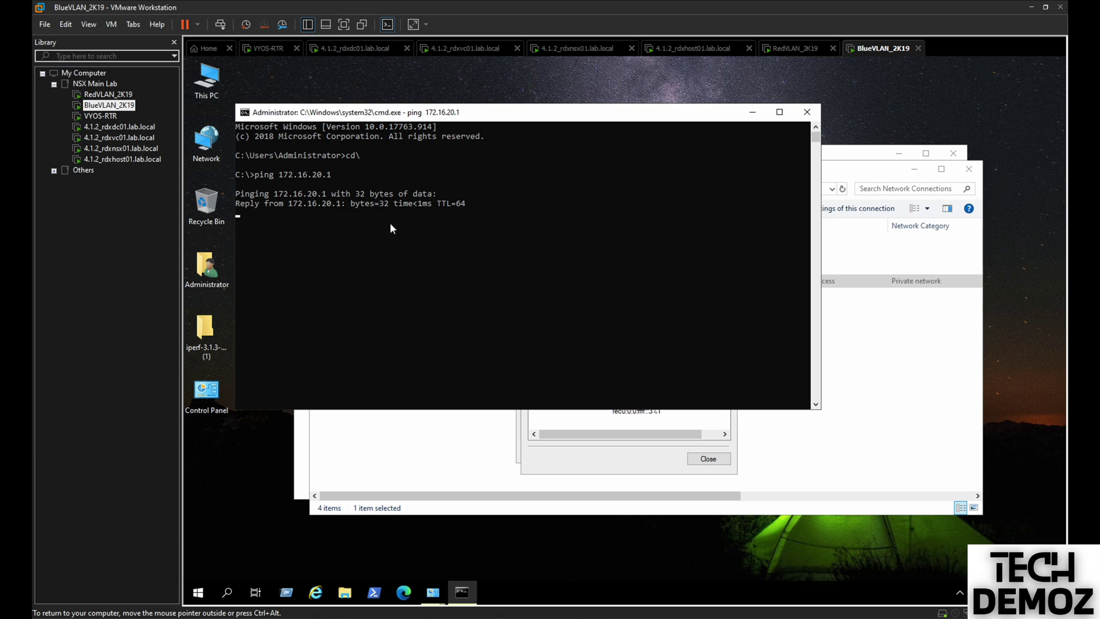
left_click(612, 421)
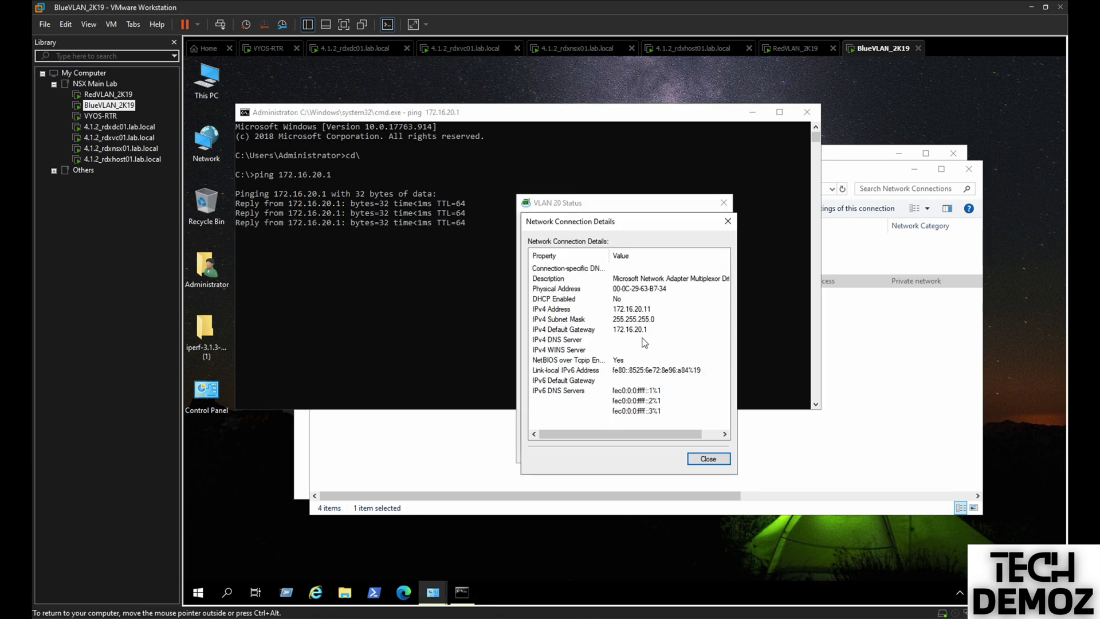
- Switch to RedVLAN_2K19 and open the network connection details of its VLAN 10 adapter to check the IPv4 configuration
left_click(114, 96)
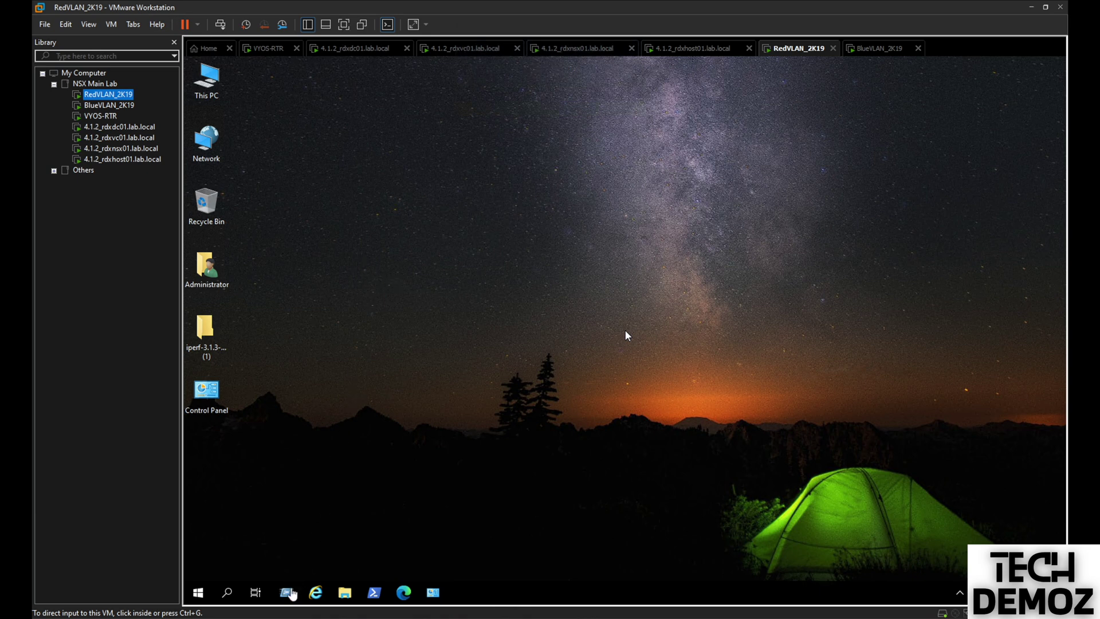
right_click(212, 144)
left_click(243, 256)
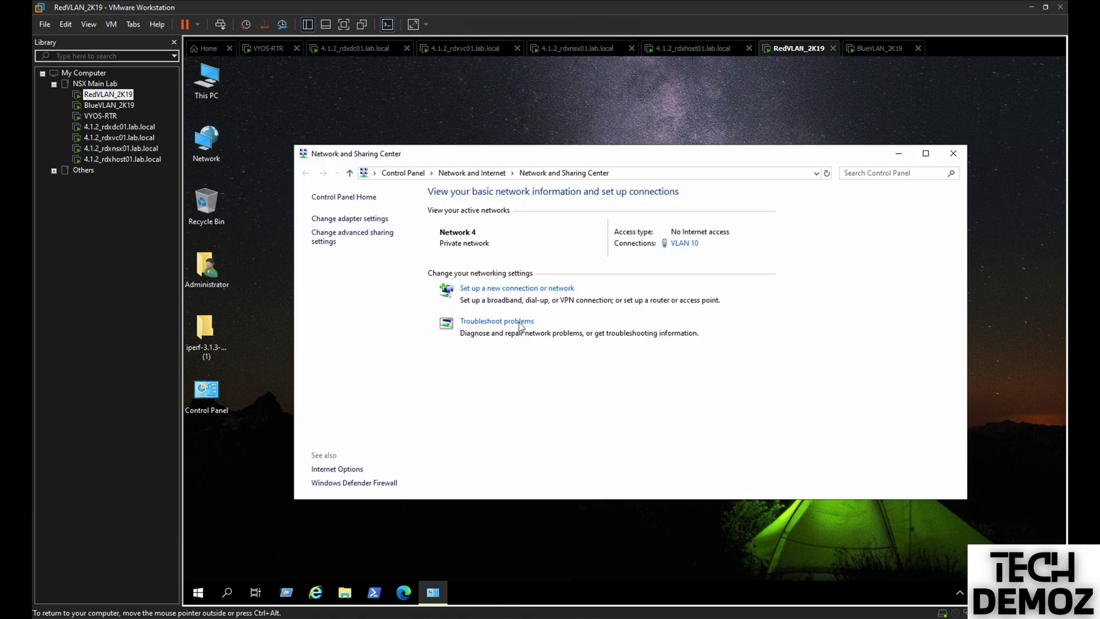
left_click(350, 218)
left_click(344, 281)
double_click(344, 281)
left_click(561, 318)
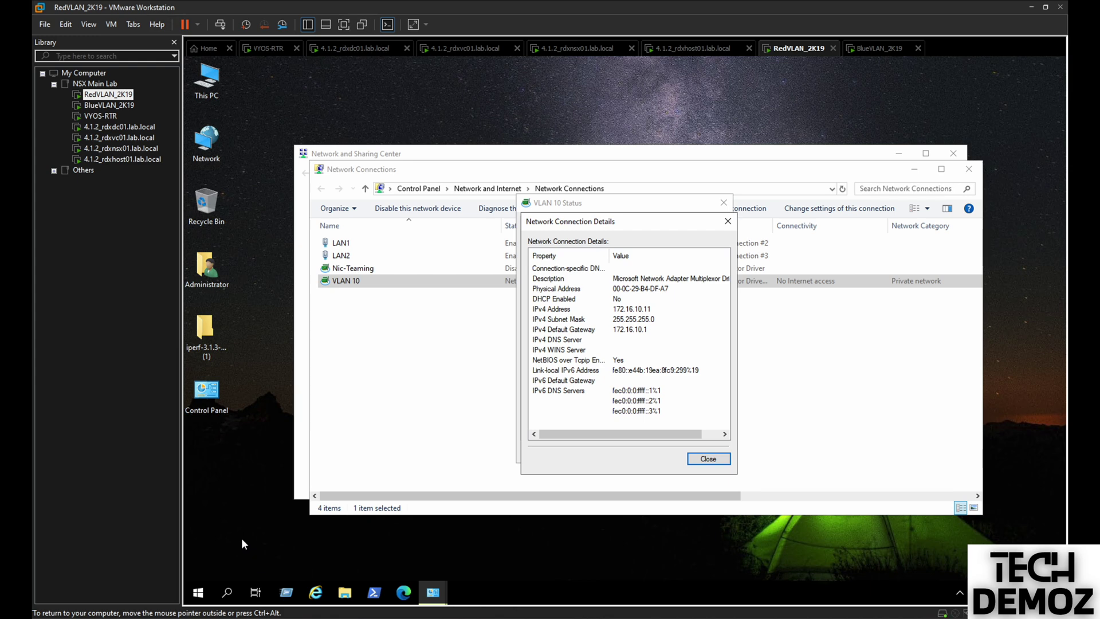
- Open a Command Prompt in RedVLAN_2K19, change to the root directory of drive C and ping the gateway 172.16.10.1
left_click(285, 593)
type("cmd")
key("Return")
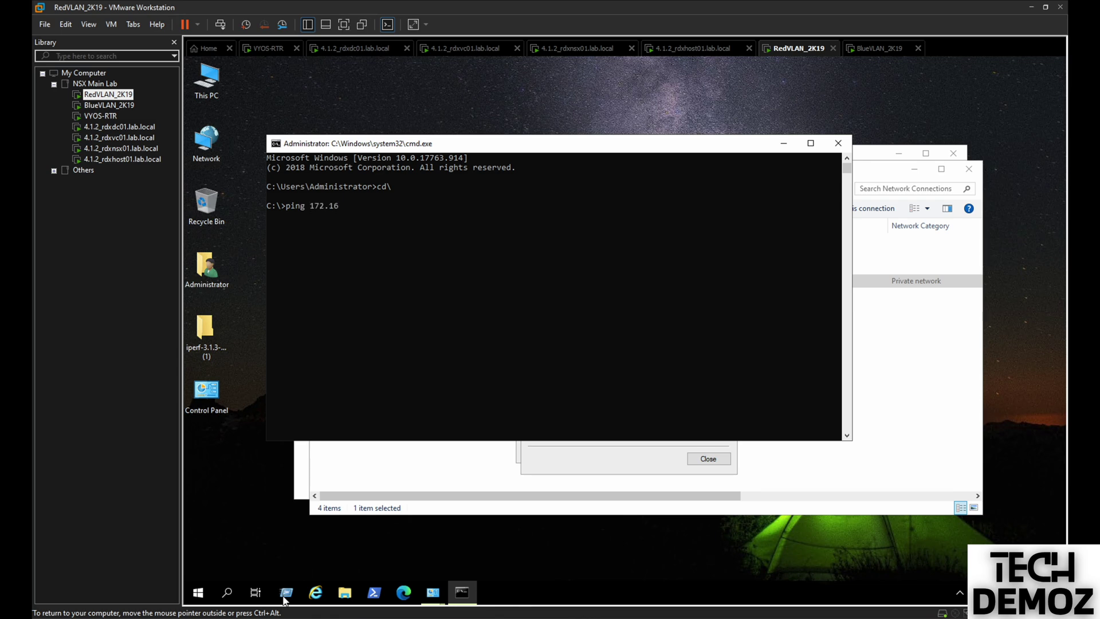
type("10.")
key("Return")
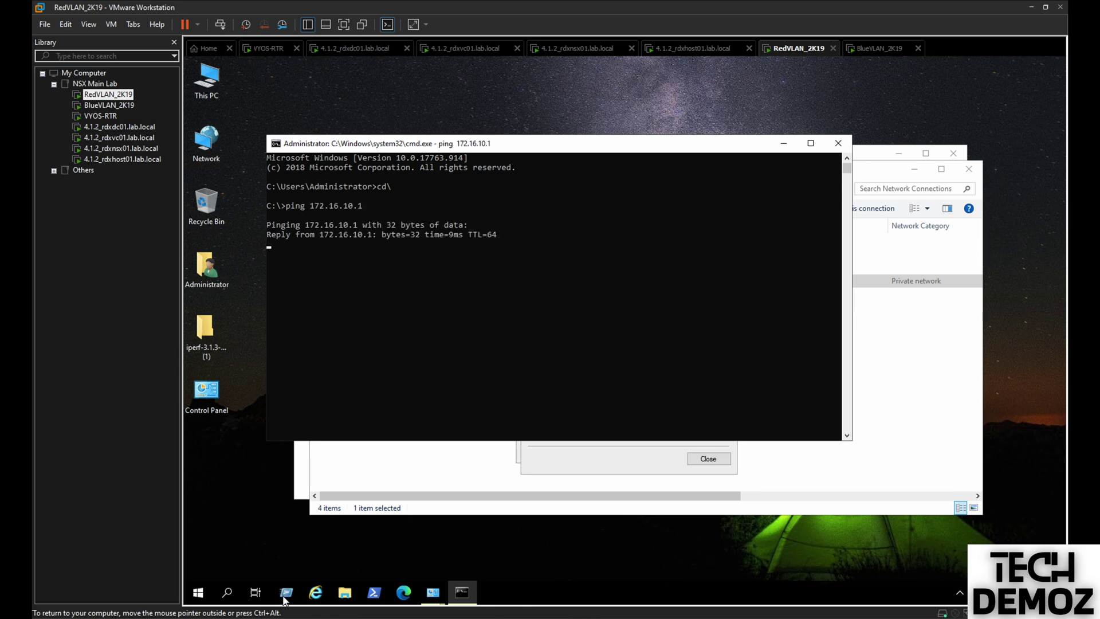